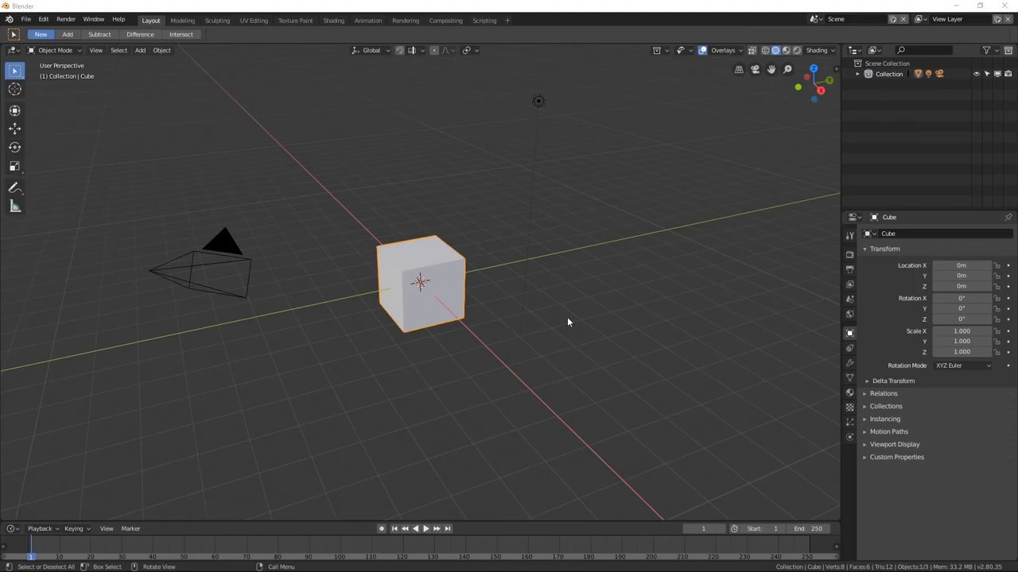
Widen the 3D viewport's toolbar so that the tool names are shown beside the tools.
middle_drag(594, 321, 568, 328)
mouse_move(464, 312)
middle_down()
mouse_move(570, 331)
mouse_move(565, 345)
mouse_move(467, 328)
middle_up()
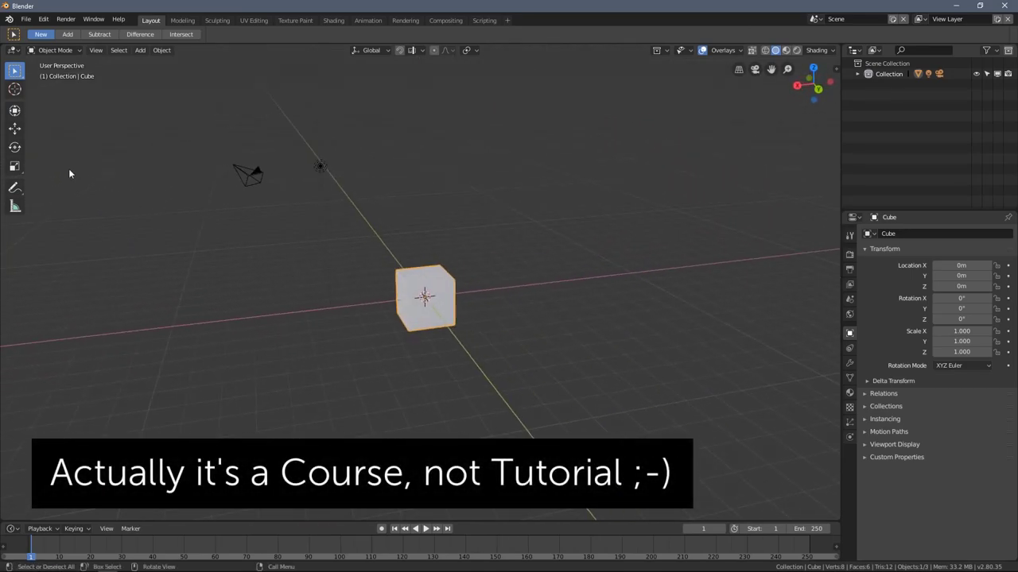
drag(32, 136, 93, 138)
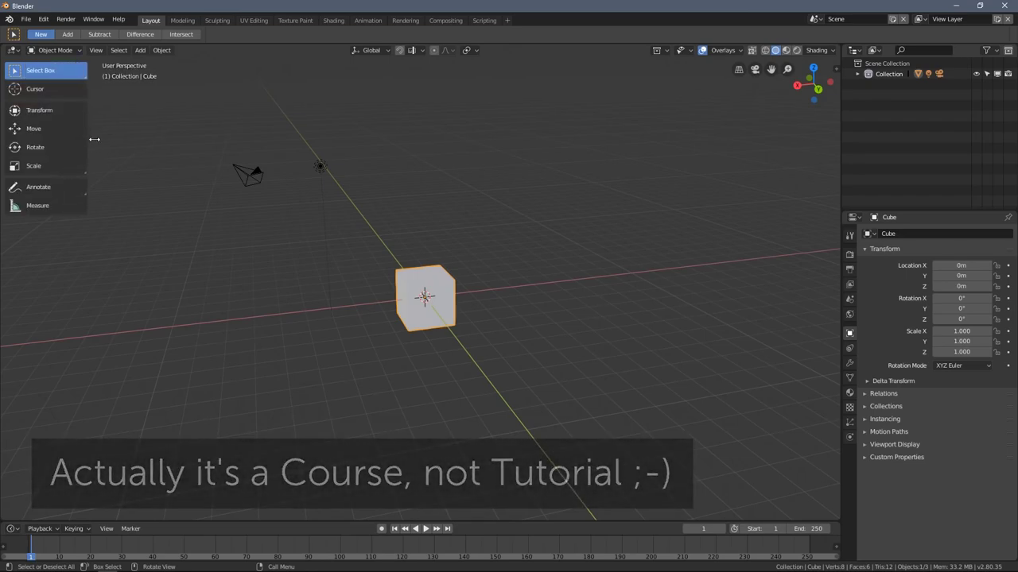
middle_drag(163, 183, 336, 234)
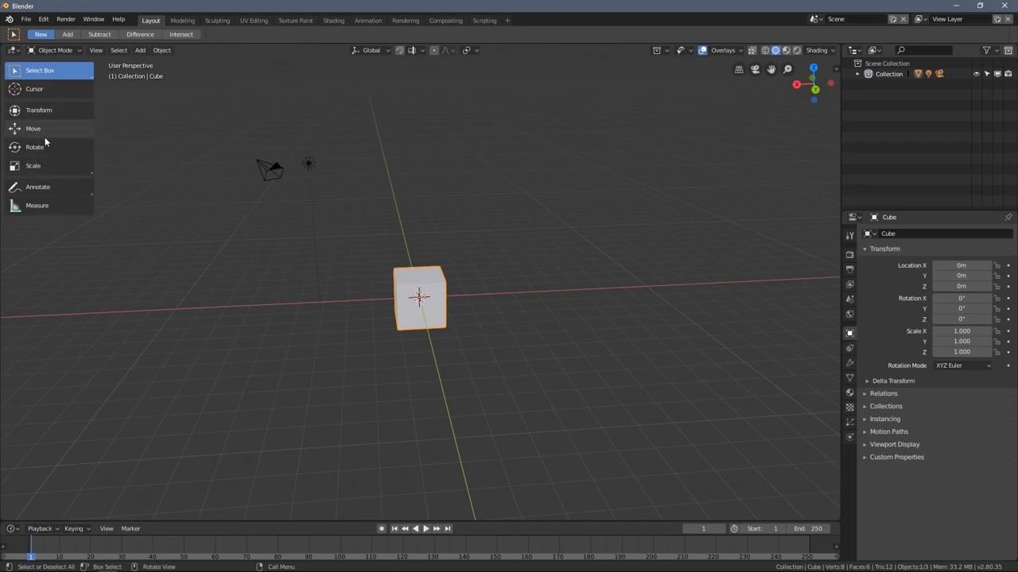
scroll(406, 268, up, 2)
middle_drag(454, 281, 428, 256)
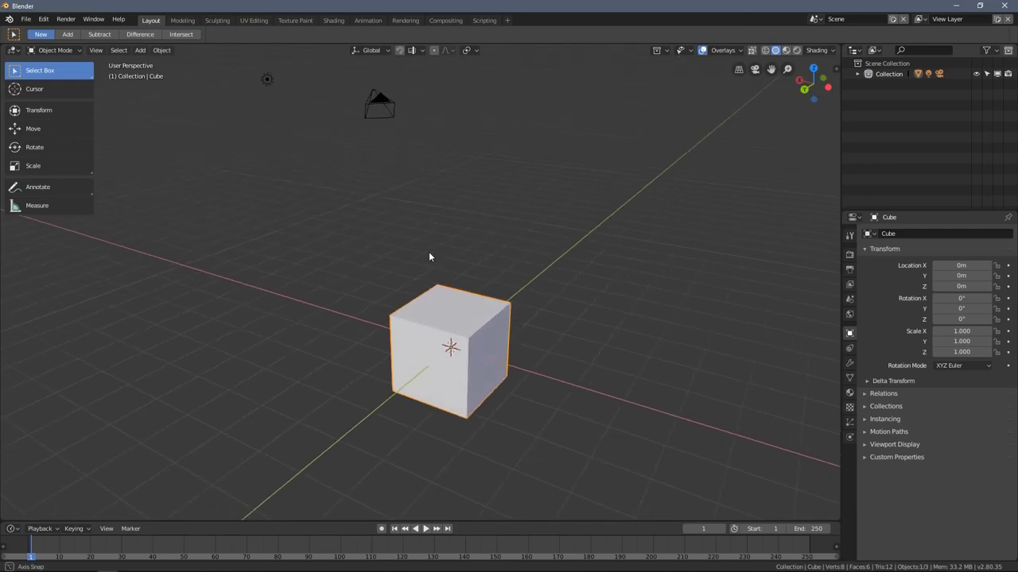
Move the cube freehand along individual axes with the Move tool to about X 2.17 m, Y -2.24 m, Z 0.38 m.
click(48, 132)
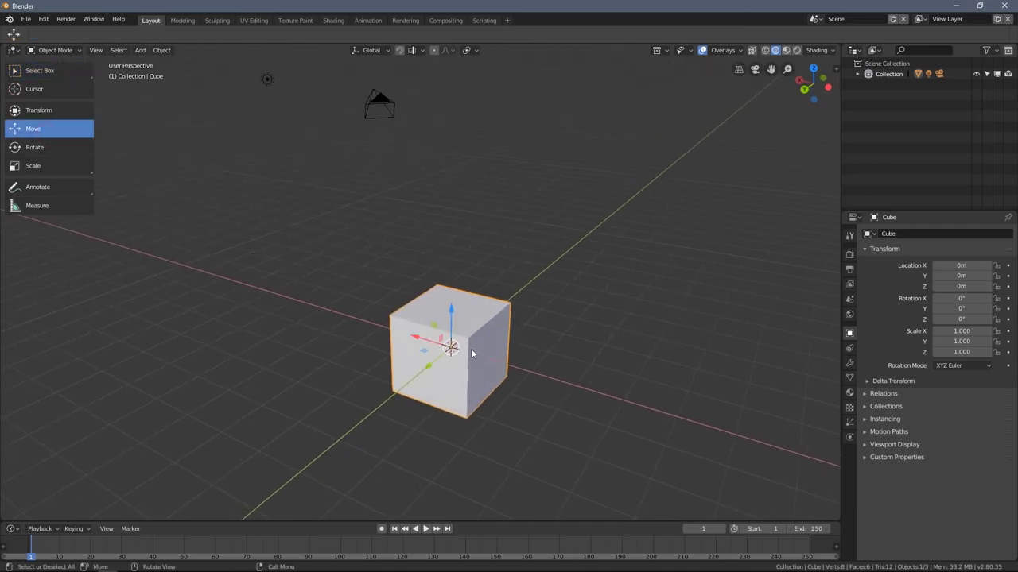
middle_drag(471, 349, 522, 300)
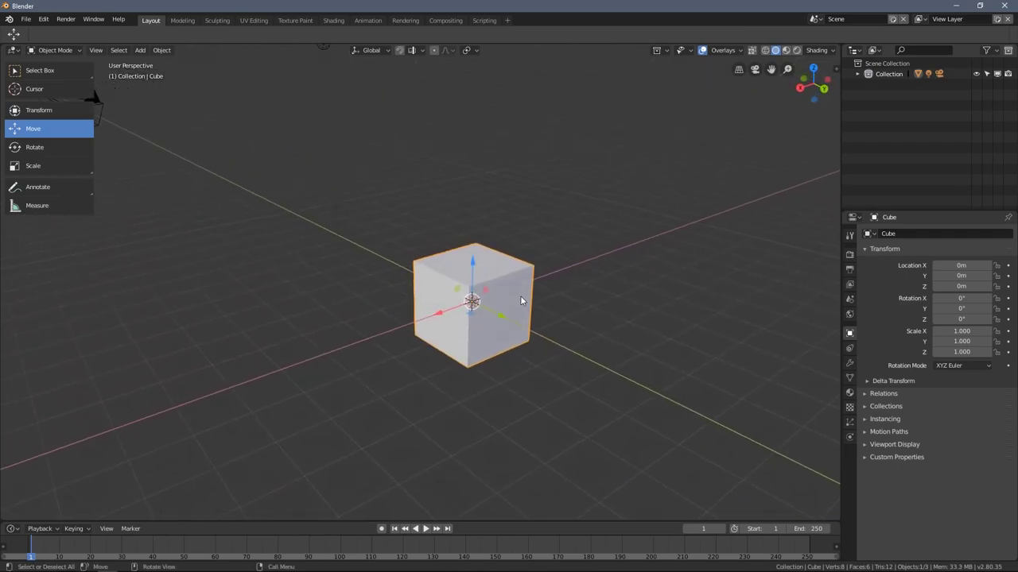
scroll(486, 289, up, 3)
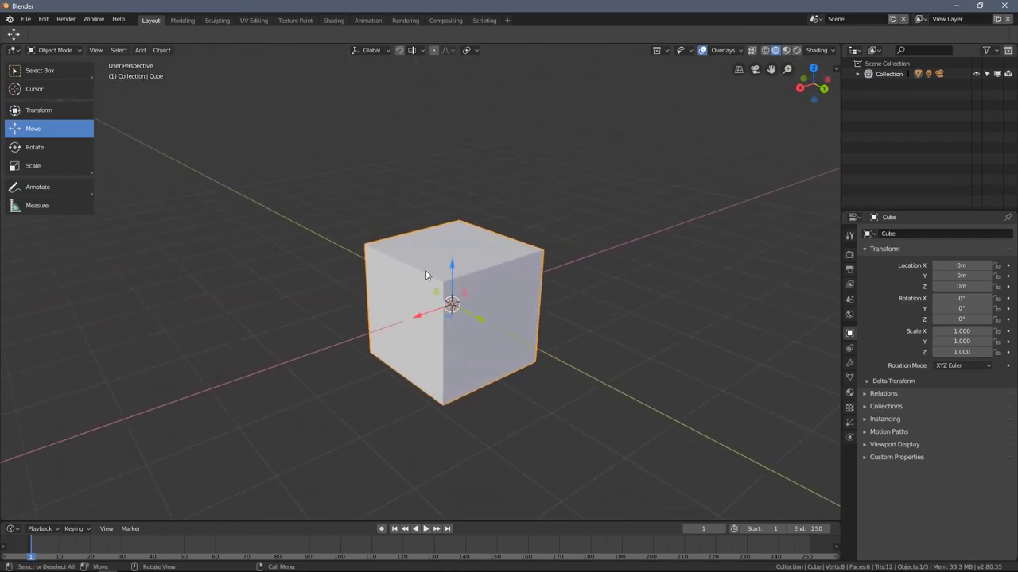
scroll(463, 302, down, 3)
mouse_move(466, 302)
middle_down()
mouse_move(495, 291)
mouse_move(474, 333)
mouse_move(472, 307)
mouse_move(449, 305)
middle_up()
scroll(448, 302, down, 2)
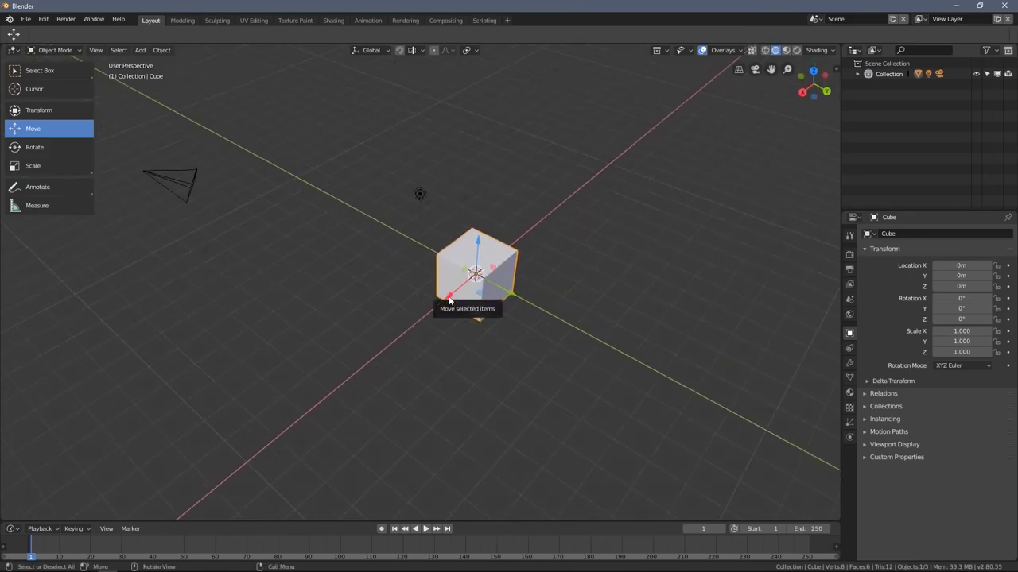
drag(450, 298, 520, 361)
middle_drag(435, 353, 454, 207)
drag(454, 209, 454, 260)
middle_drag(398, 213, 534, 253)
drag(567, 272, 461, 274)
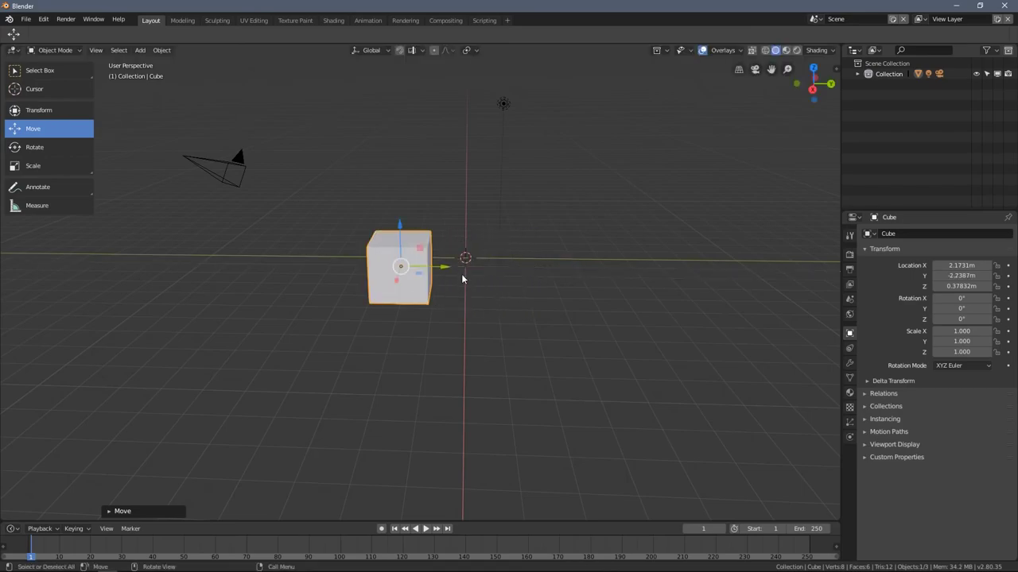
Reposition the cube along its Y, X and Z axes to about X -0.74 m, Y 0.78 m, Z 1.81 m.
middle_drag(461, 273, 363, 304)
drag(366, 290, 427, 306)
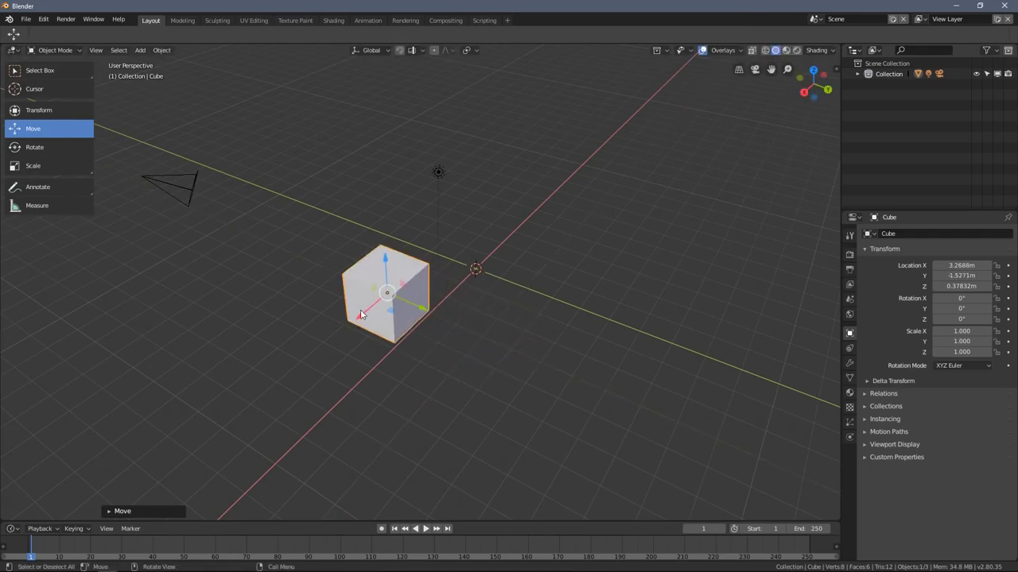
drag(362, 316, 446, 248)
drag(507, 234, 505, 313)
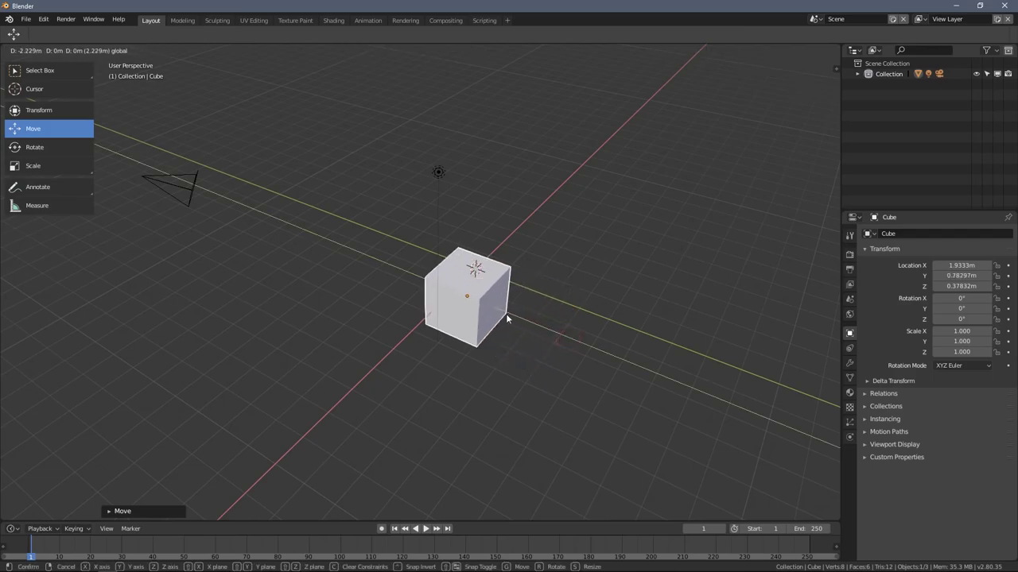
middle_drag(506, 313, 402, 259)
drag(401, 259, 478, 261)
middle_drag(478, 261, 156, 199)
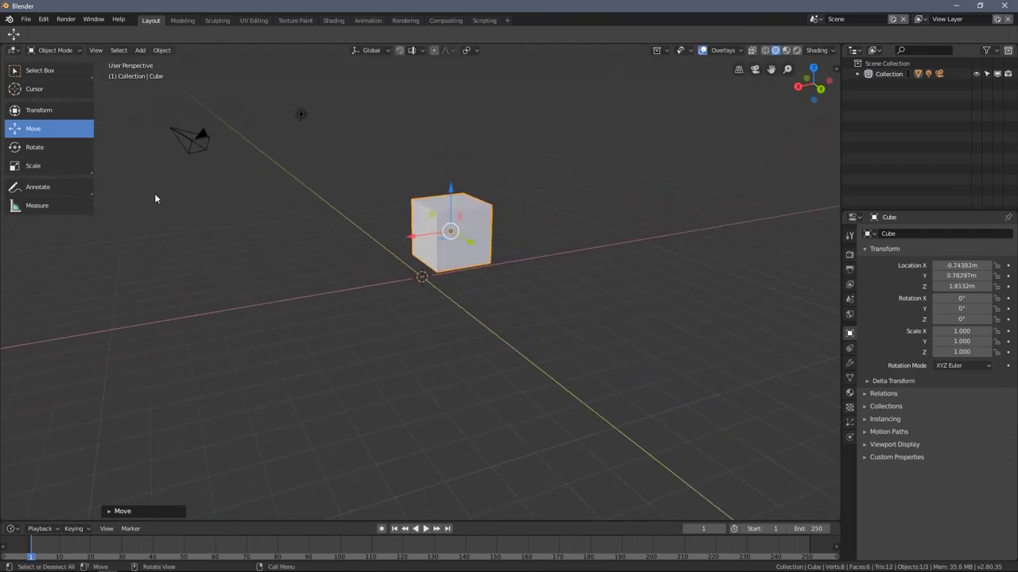
Rotate the cube freehand with the Rotate tool to about X 92.5°, Y -6.2°, Z 3.9°.
click(47, 147)
middle_drag(445, 334, 543, 258)
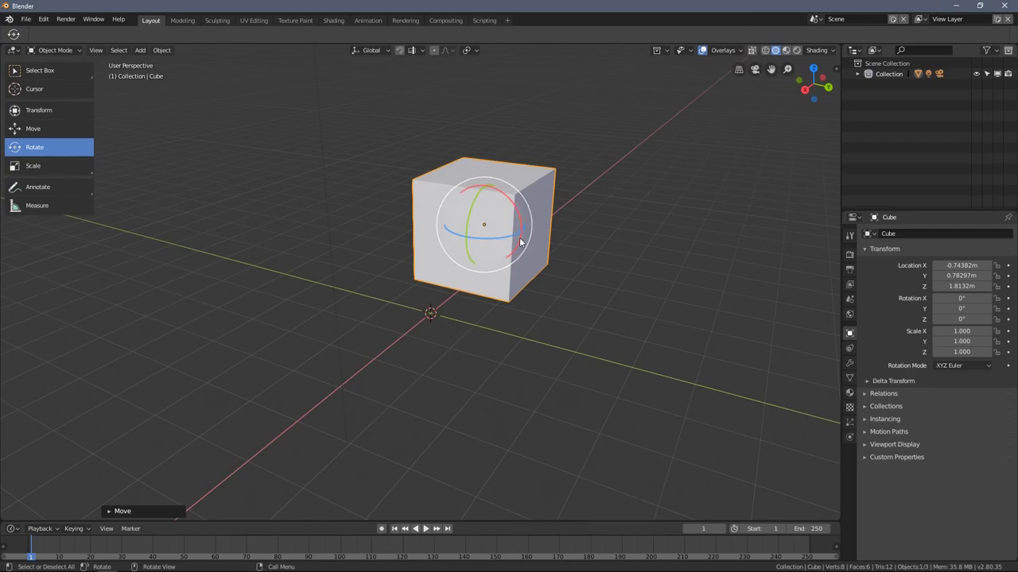
drag(514, 204, 497, 263)
middle_drag(498, 263, 465, 243)
drag(467, 216, 472, 230)
Scale the cube axis by axis with the Scale tool into a long bar of about X 3.81, Y 0.68, Z 0.60.
click(30, 165)
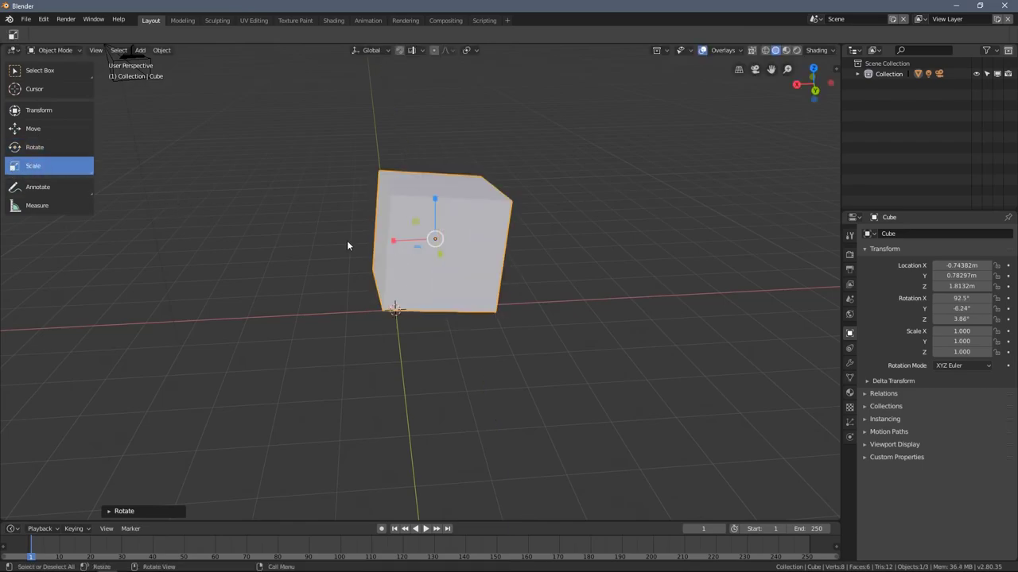
middle_drag(347, 246, 415, 256)
drag(415, 256, 330, 278)
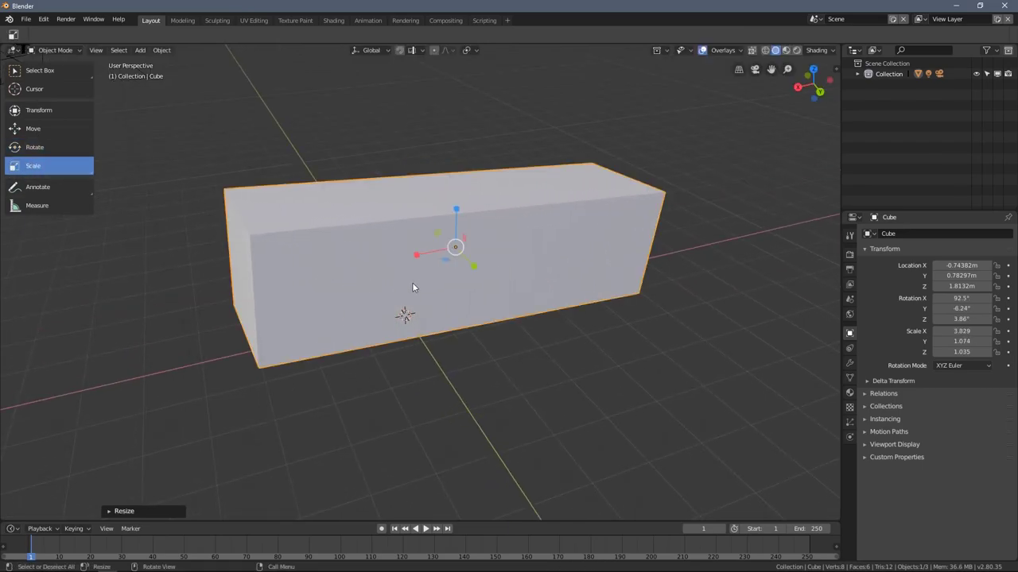
middle_drag(412, 287, 531, 229)
drag(531, 229, 526, 219)
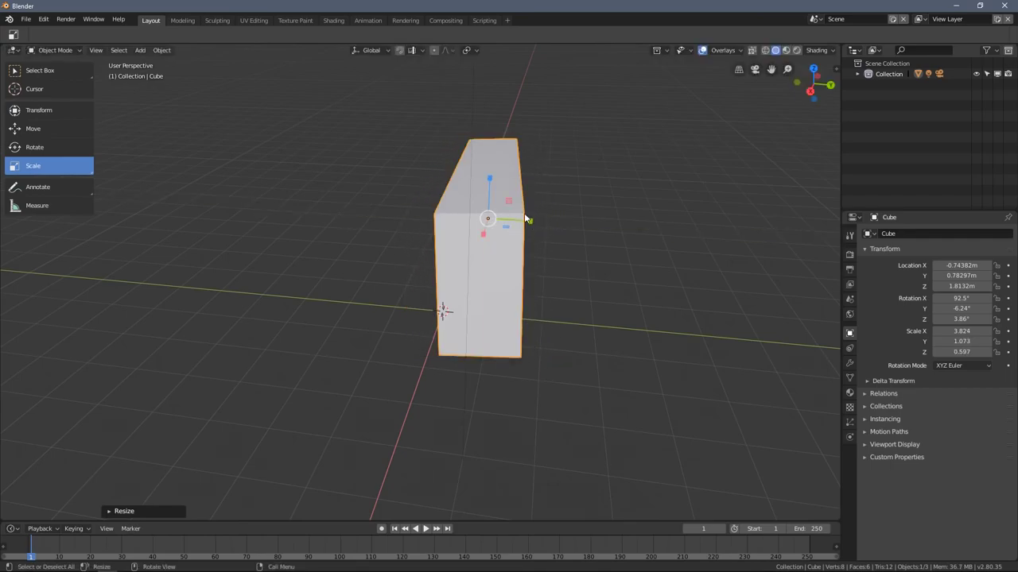
middle_drag(525, 218, 492, 178)
drag(492, 178, 487, 207)
middle_drag(532, 245, 492, 252)
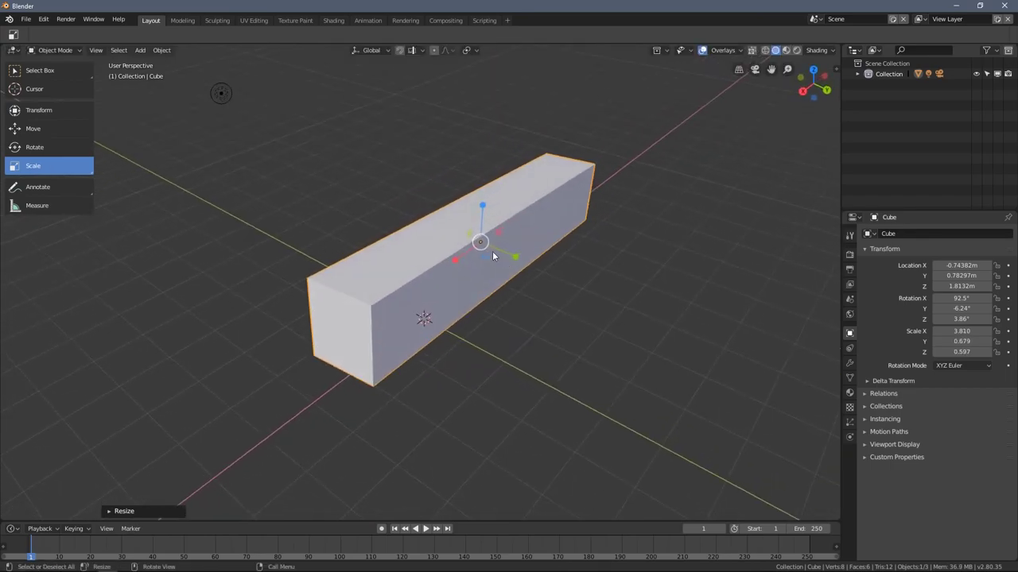
Stretch the bar into a wide, flat slab with a scale of about X 4.62, Y 0.69, Z 2.24.
drag(484, 247, 593, 298)
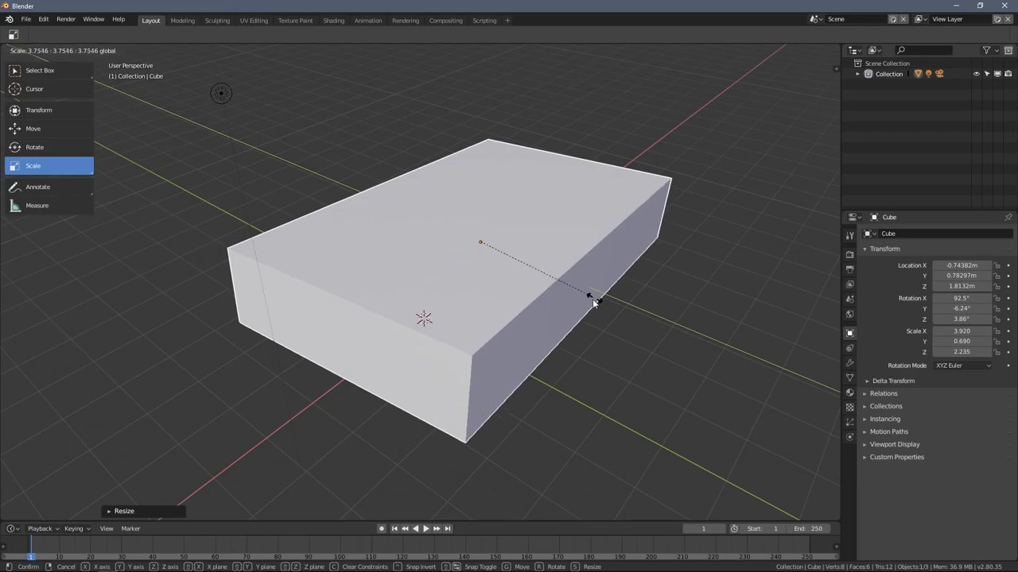
middle_drag(593, 297, 408, 237)
drag(400, 230, 486, 264)
middle_drag(486, 264, 458, 253)
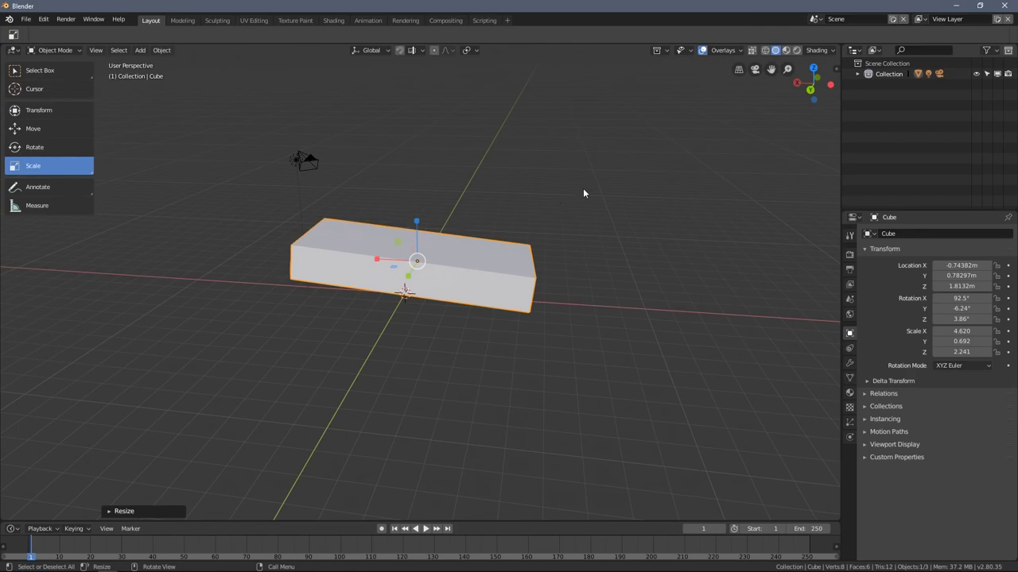
Display the viewport sidebar with the cube's transform values and widen it slightly.
key(n)
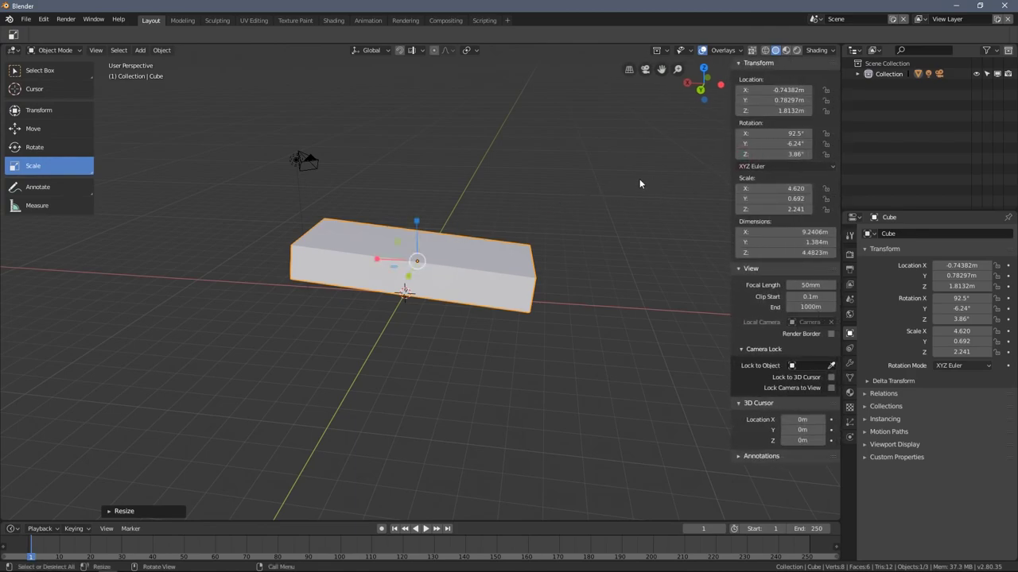
key(n)
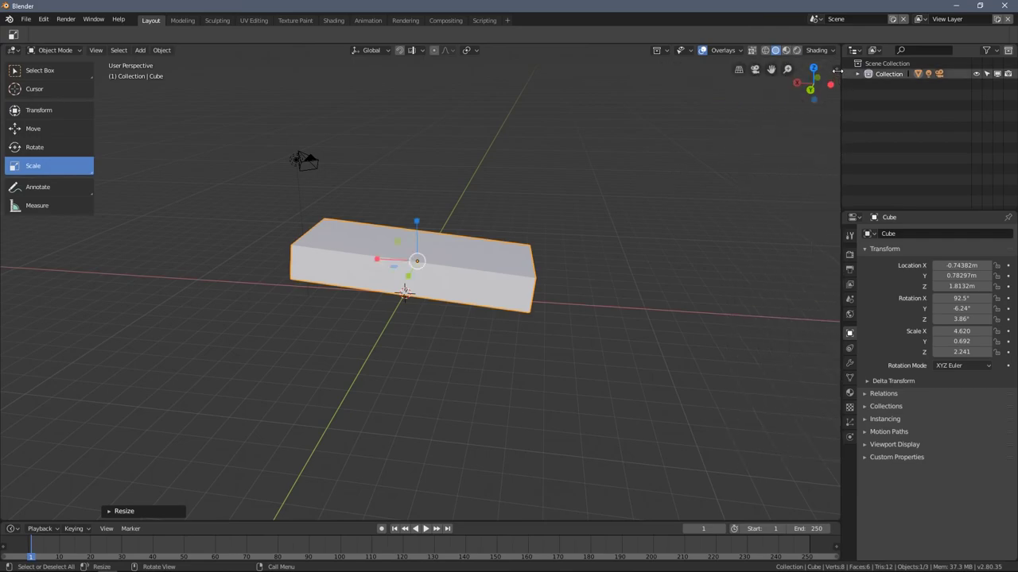
click(835, 68)
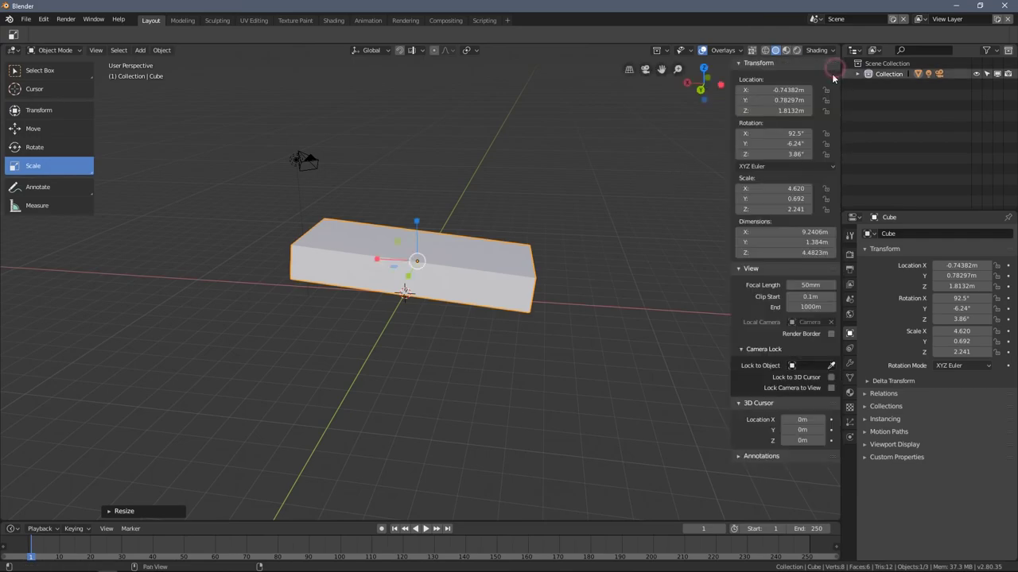
drag(730, 131, 723, 131)
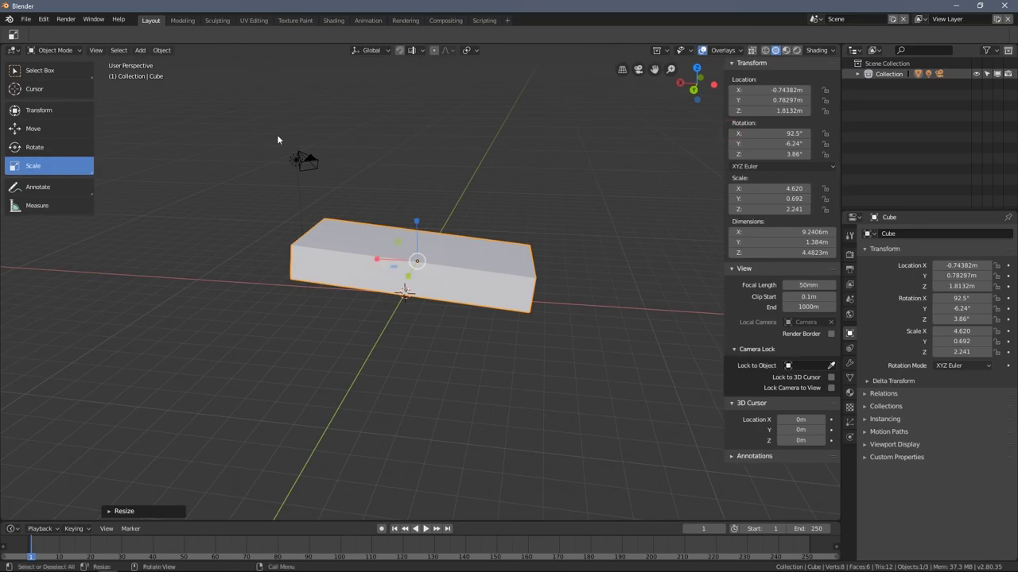
Move the slab along the X and Y axes to about X 1.28 m and Y -0.82 m.
click(46, 128)
middle_drag(286, 238, 419, 298)
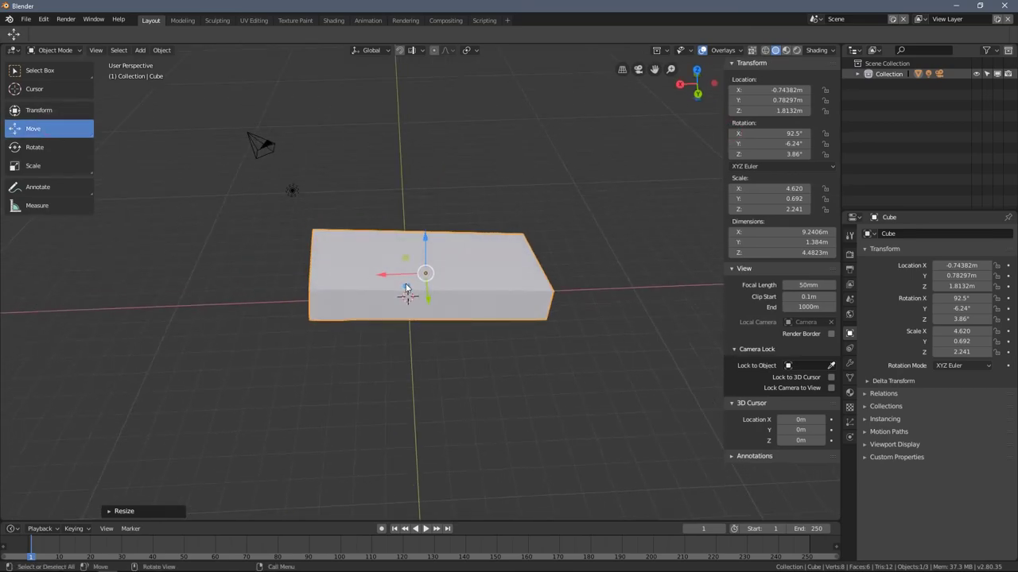
drag(383, 275, 329, 275)
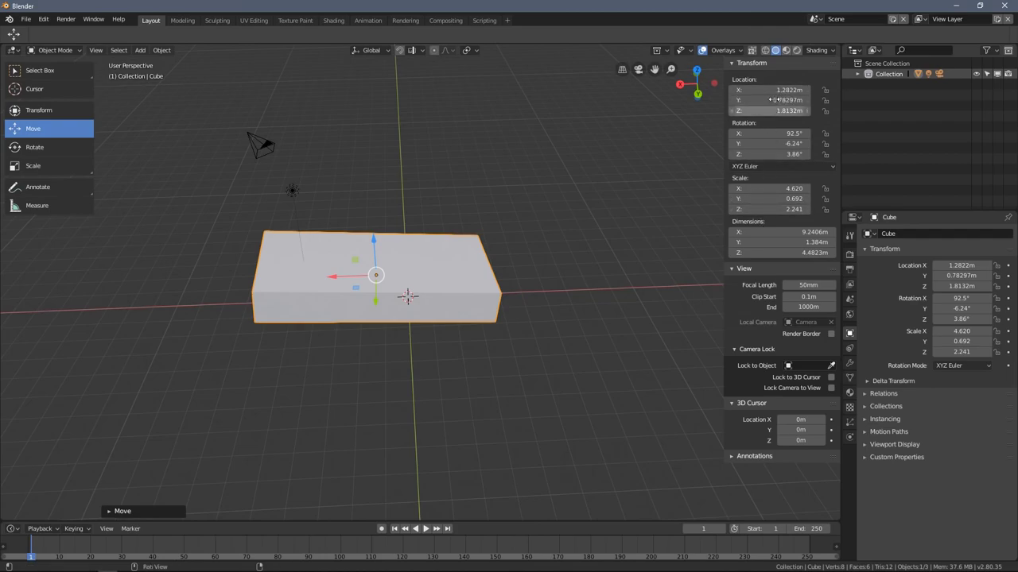
drag(371, 301, 368, 268)
Rotate the slab freehand around its axes to about X -87.3°, Y -185°, Z 264°.
click(44, 148)
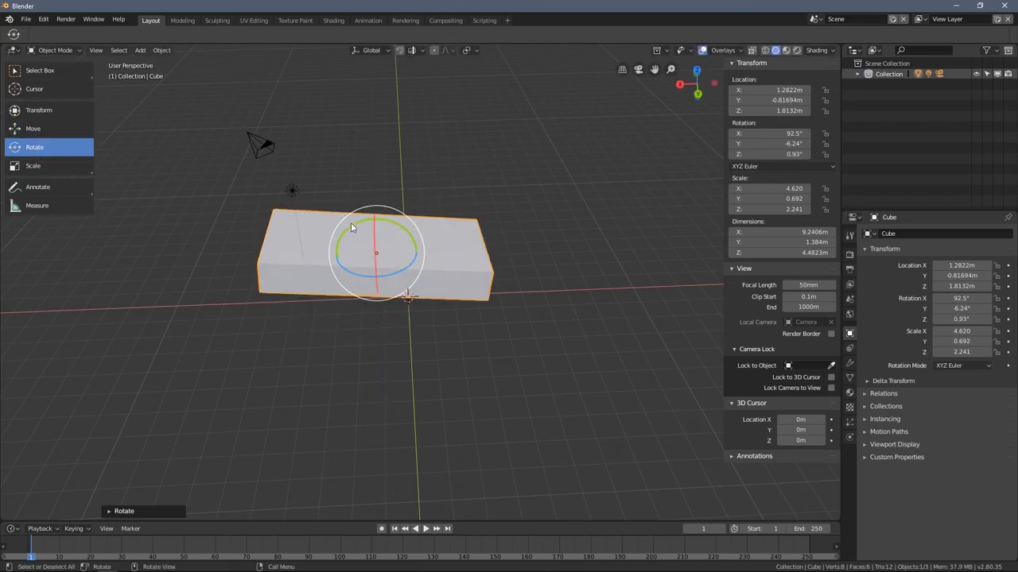
drag(350, 228, 337, 253)
middle_drag(338, 253, 438, 277)
drag(438, 278, 427, 275)
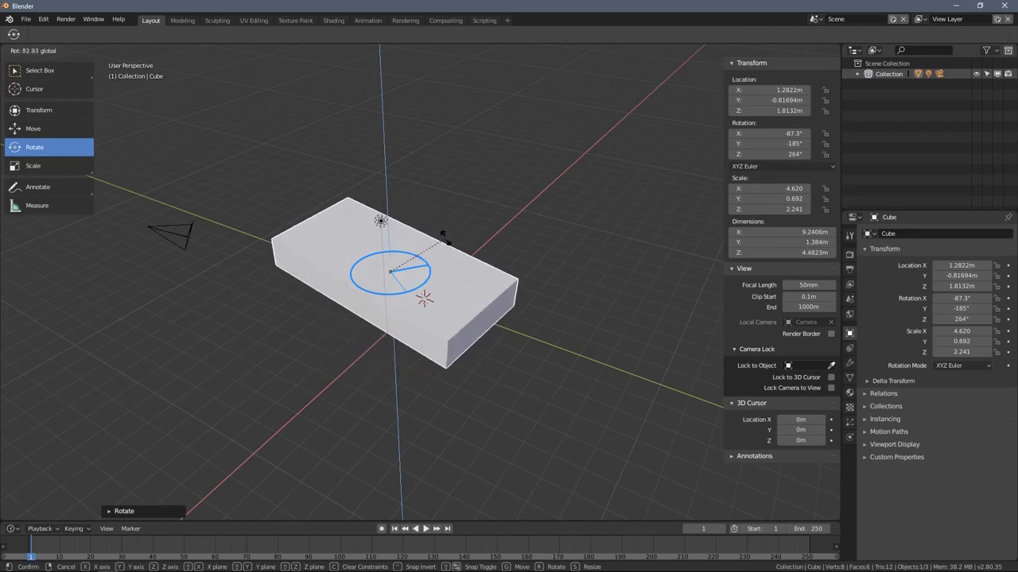
Set the object's X, Y and Z location to 0 m.
middle_drag(427, 275, 367, 249)
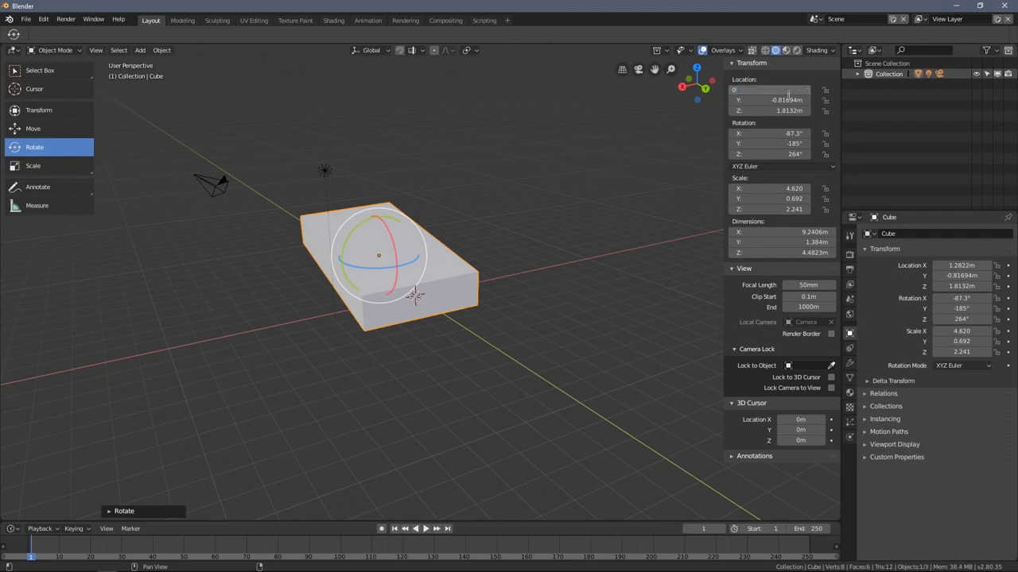
key(Return)
click(765, 101)
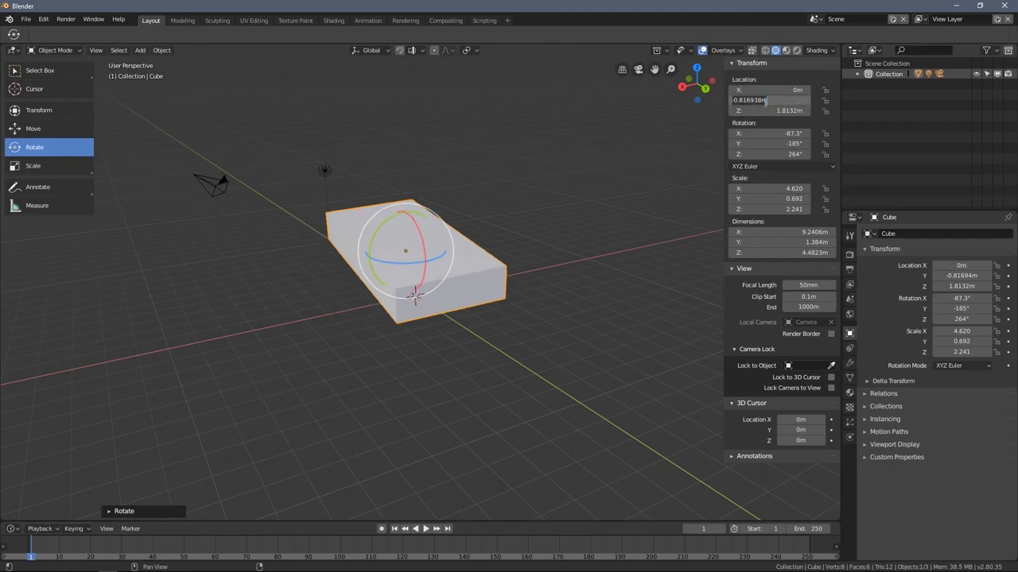
text(0)
key(Return)
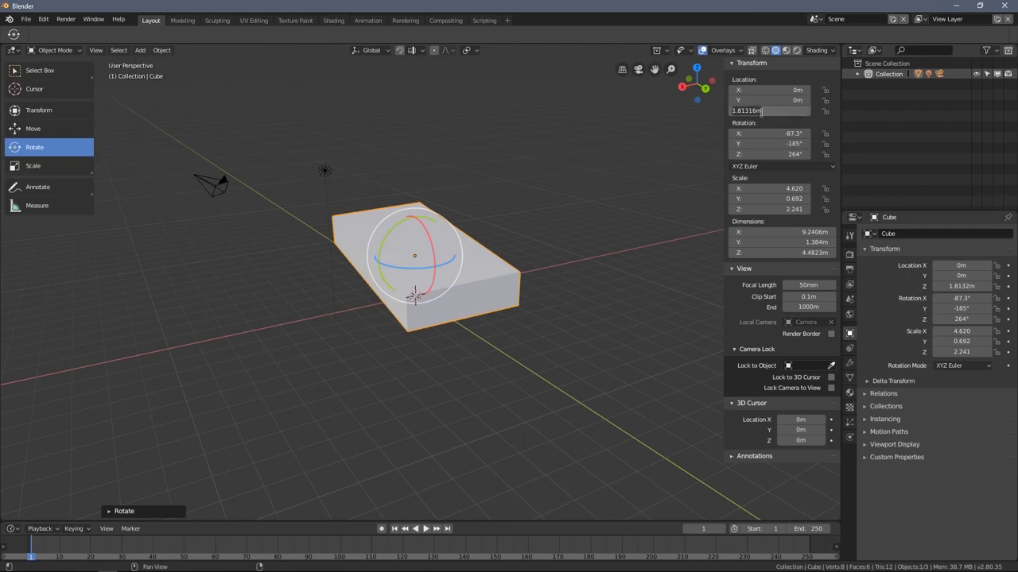
text(0)
key(Return)
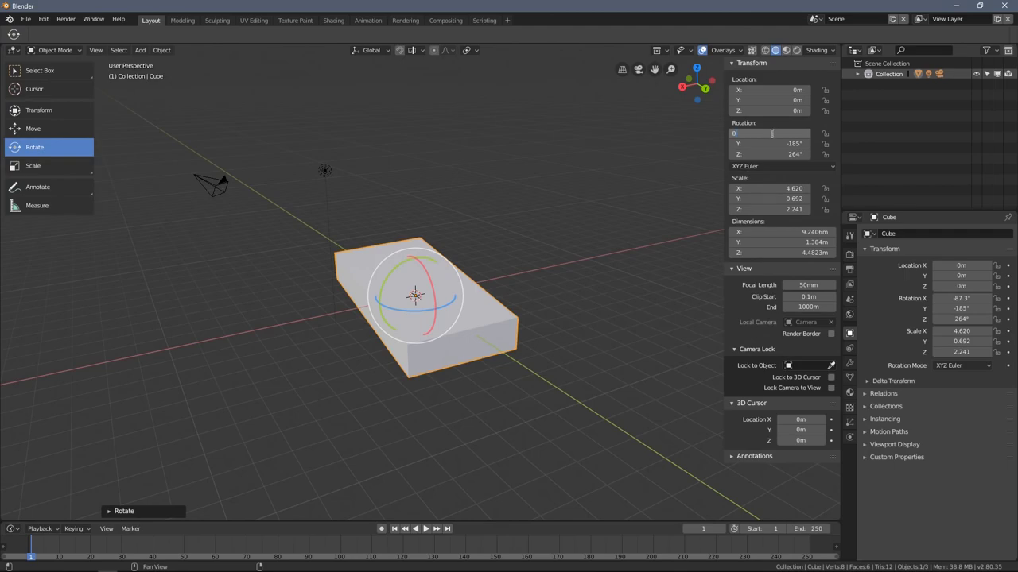
Set the object's X, Y and Z rotation to 0°.
click(771, 133)
text(0)
key(Tab)
text(0)
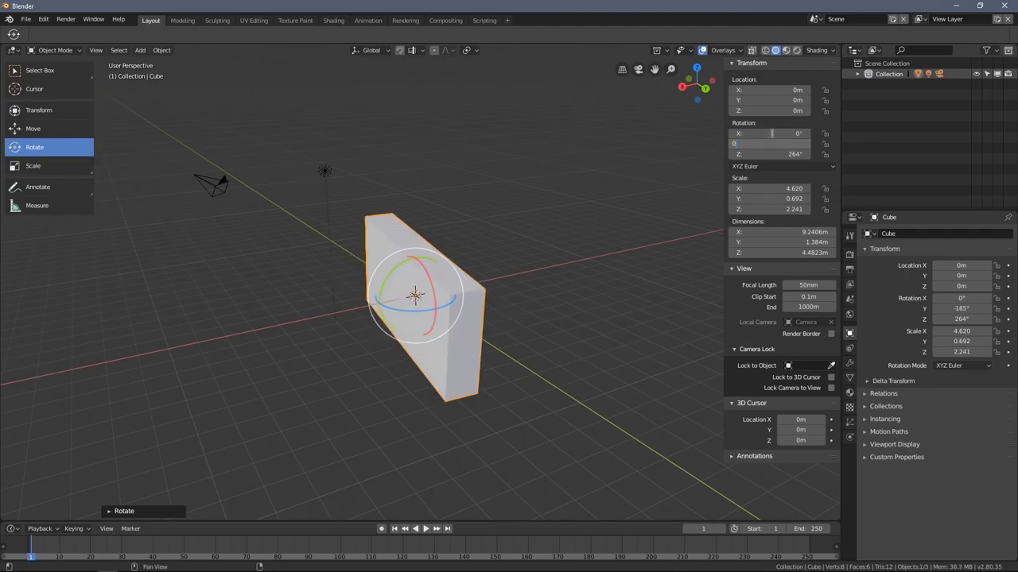
key(Tab)
text(0)
key(Tab)
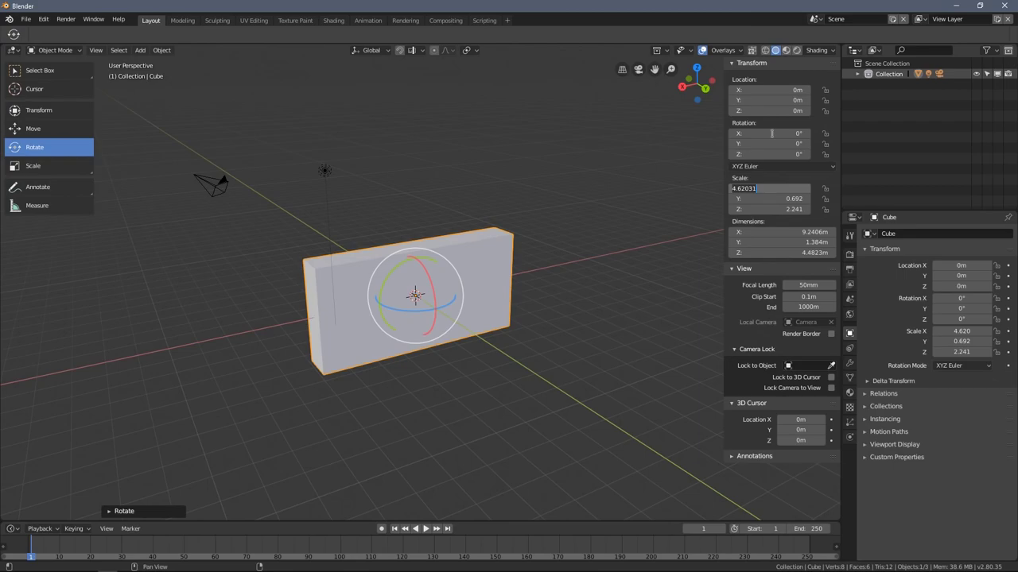
Set the object's X, Y and Z scale to 1.
text(1)
key(Tab)
text(1)
key(Tab)
text(1)
key(Tab)
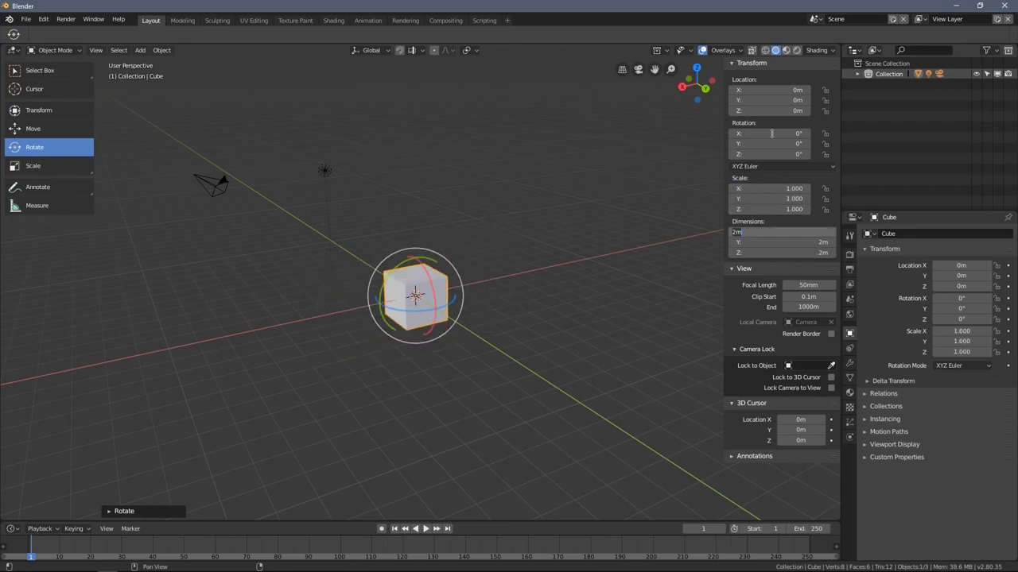
key(shift+Tab)
key(shift+Tab)
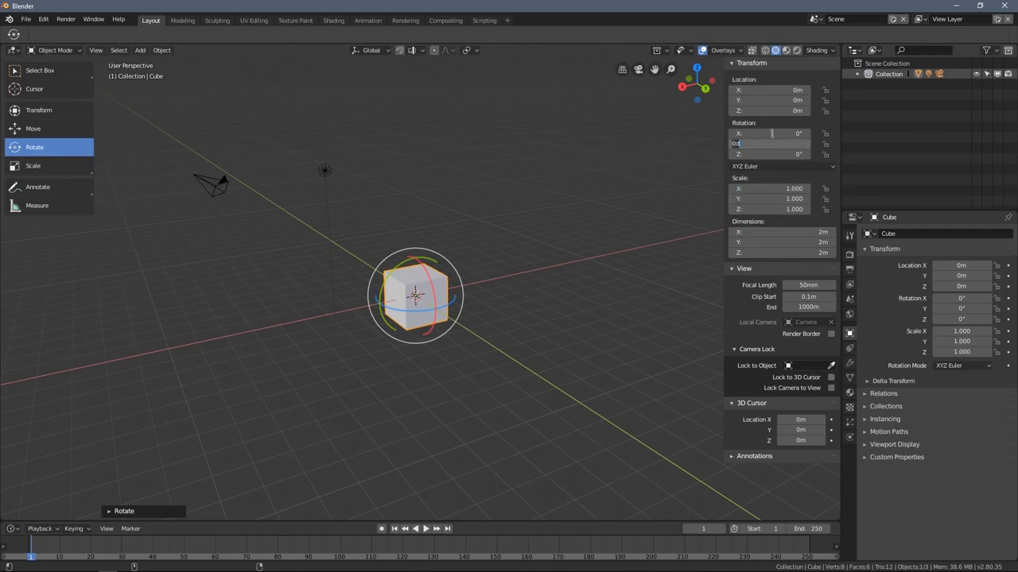
key(shift+Tab)
key(shift+Tab)
key(Tab)
key(Tab)
key(Tab)
key(shift+Tab)
key(shift+Tab)
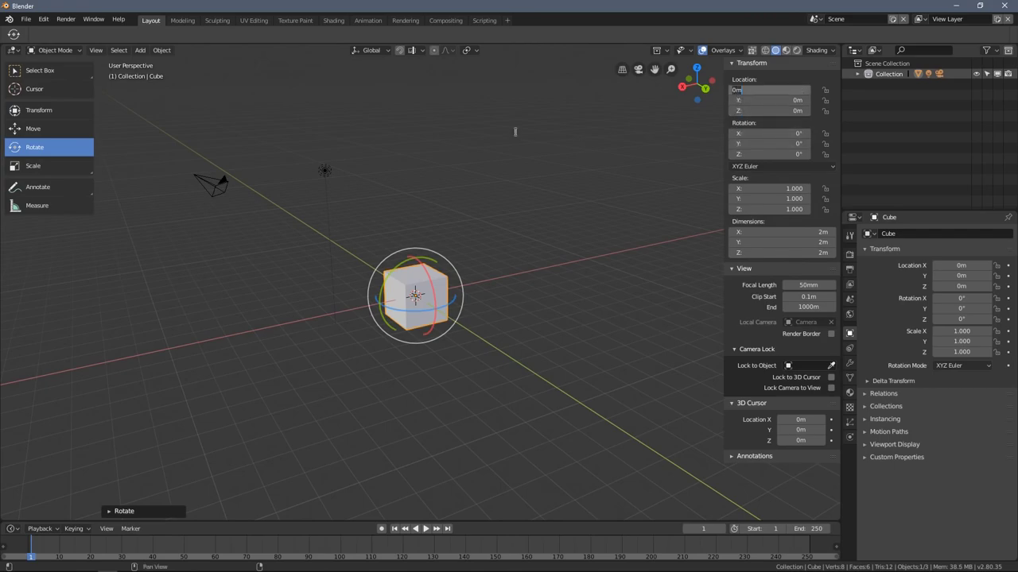
click(527, 173)
Activate the combined Transform tool and examine its move, rotate and scale handles around the cube from several angles.
middle_drag(527, 172, 464, 318)
scroll(446, 287, up, 3)
shift+middle_drag(439, 220, 417, 173)
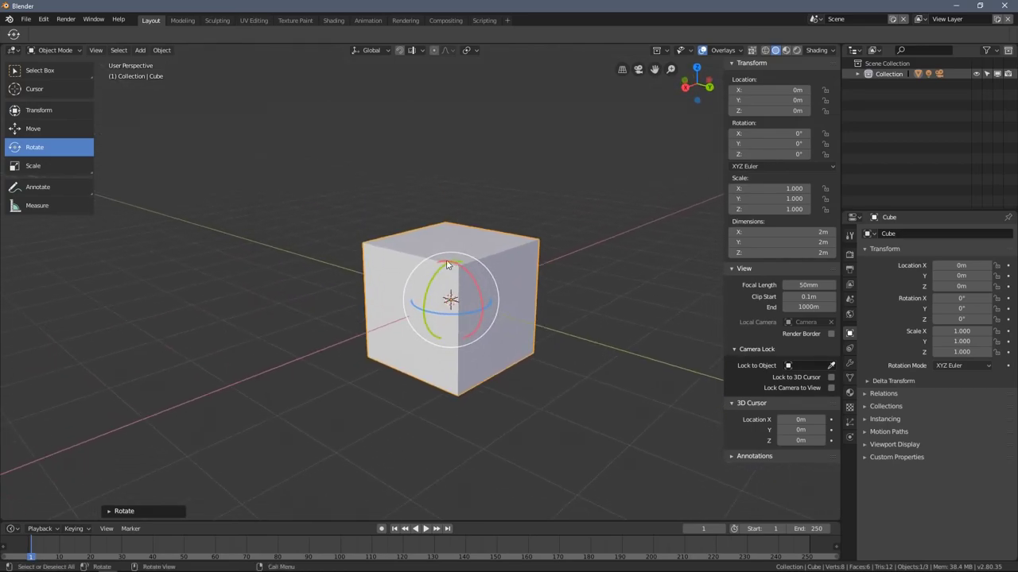
middle_drag(447, 265, 509, 232)
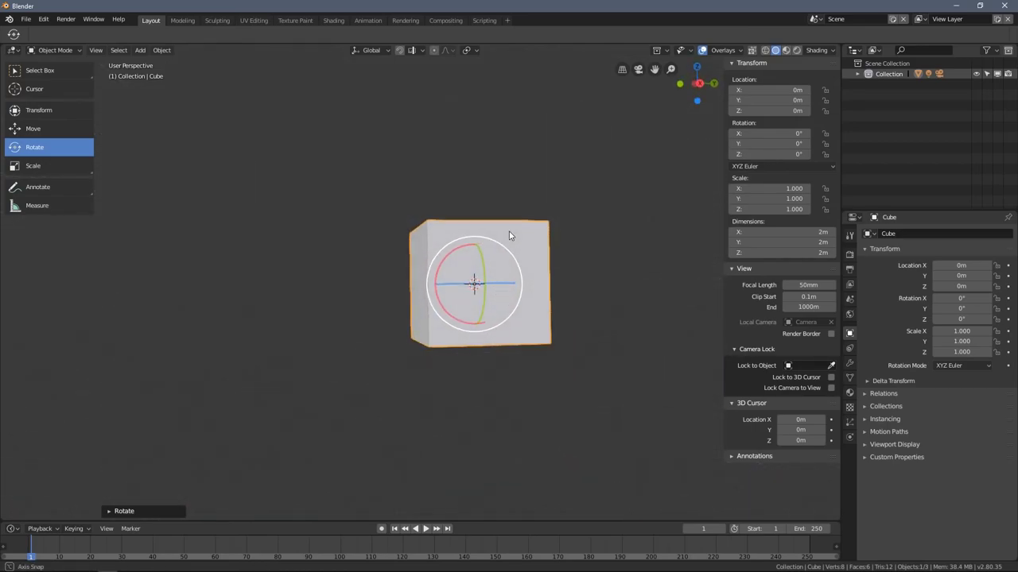
click(60, 131)
click(45, 109)
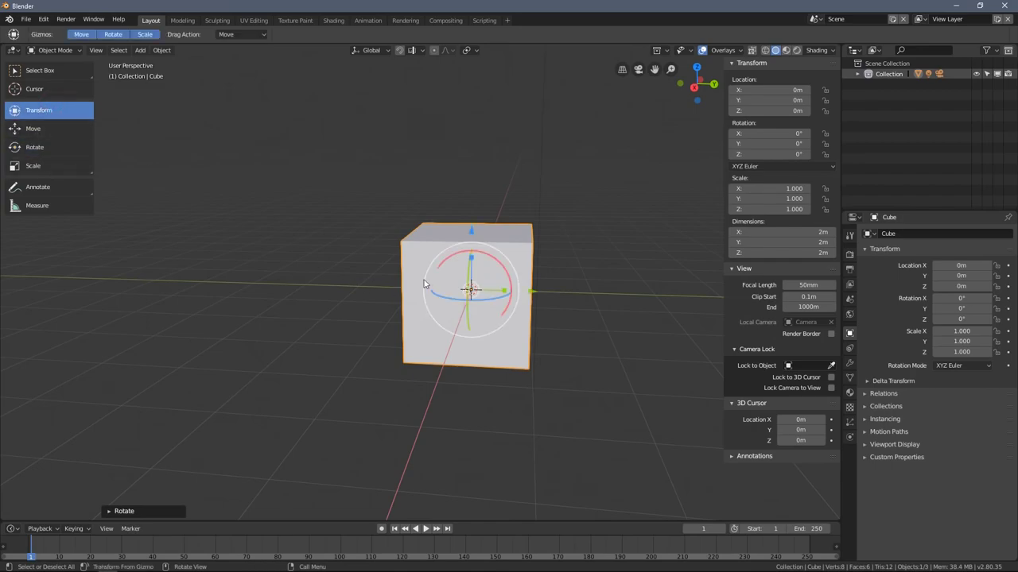
middle_drag(425, 283, 366, 262)
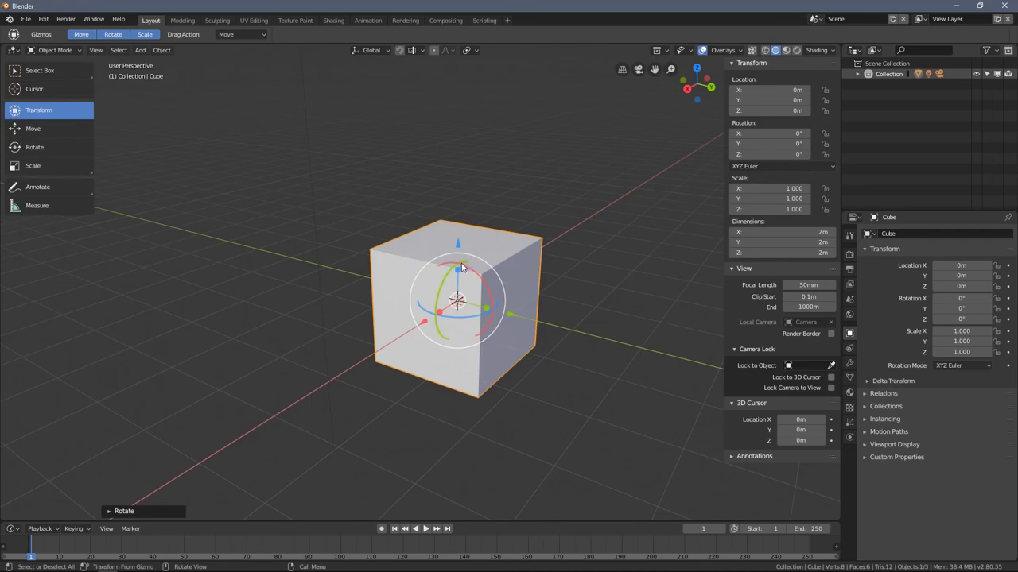
middle_drag(462, 267, 430, 274)
middle_drag(404, 316, 373, 350)
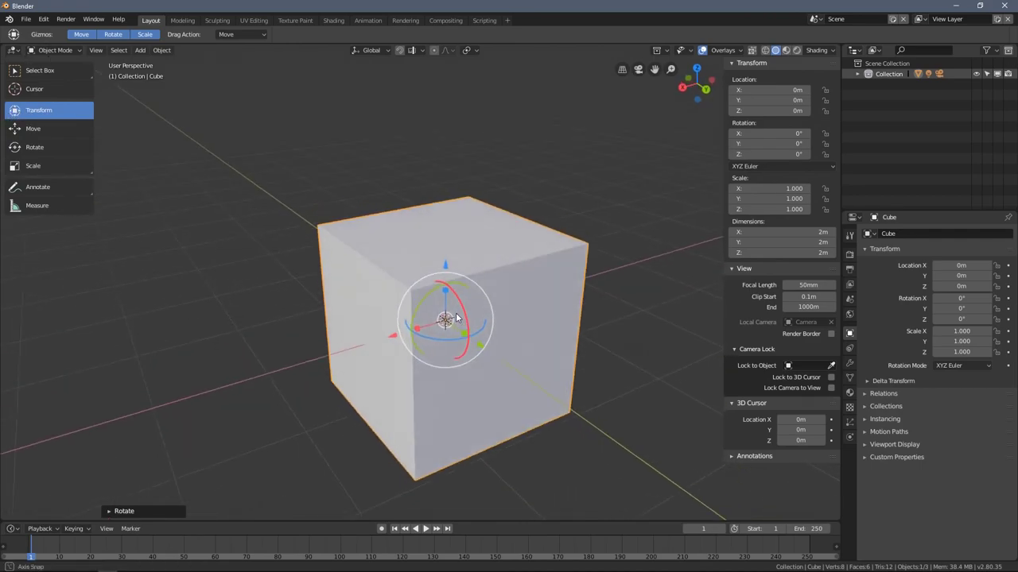
Compare the separate Move, Rotate and Scale gizmos on the cube, ending on the combined Transform tool.
click(74, 131)
click(71, 147)
click(62, 161)
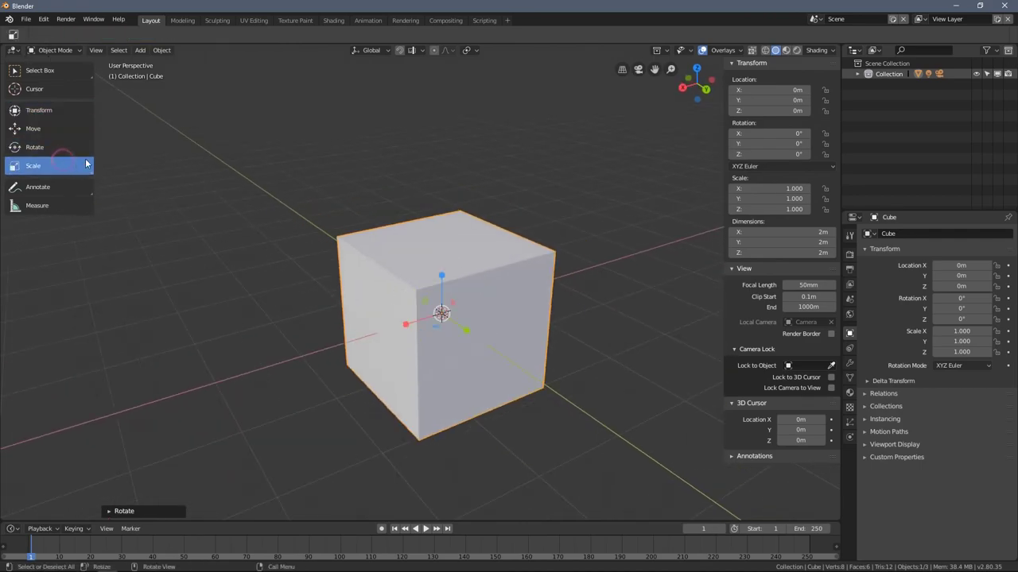
click(52, 115)
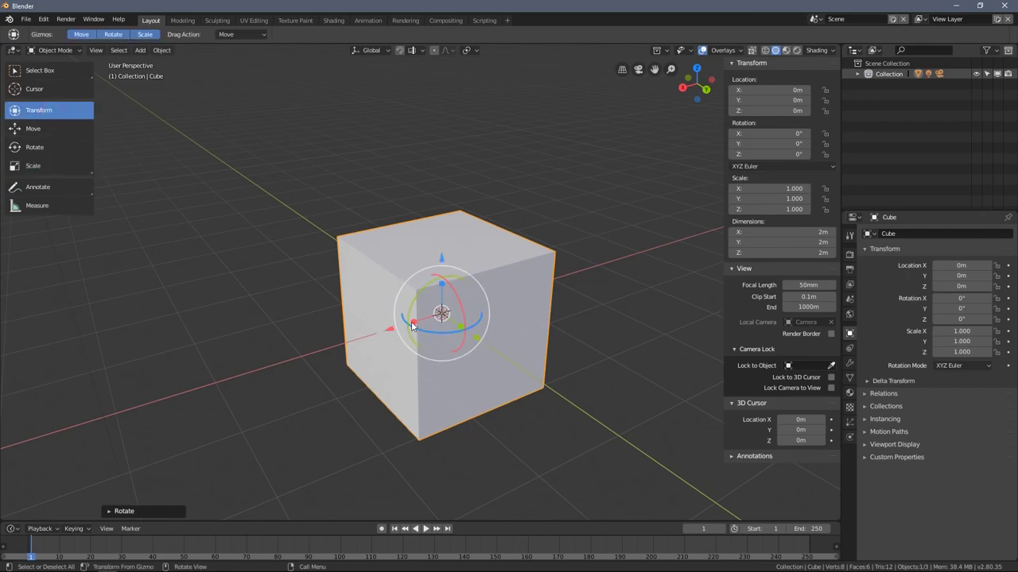
Transform the cube with the combined gizmo to about X scale 2.186, Z rotation 43.9°, X location -0.393 m and Z location 2.377 m.
drag(409, 320, 445, 320)
middle_drag(444, 320, 495, 305)
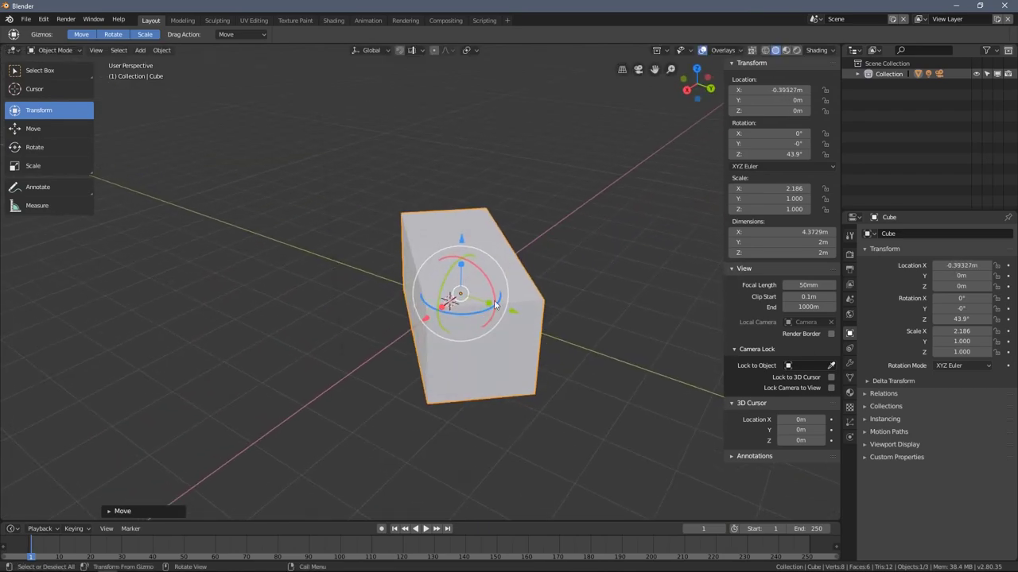
middle_drag(409, 282, 411, 243)
drag(411, 244, 414, 97)
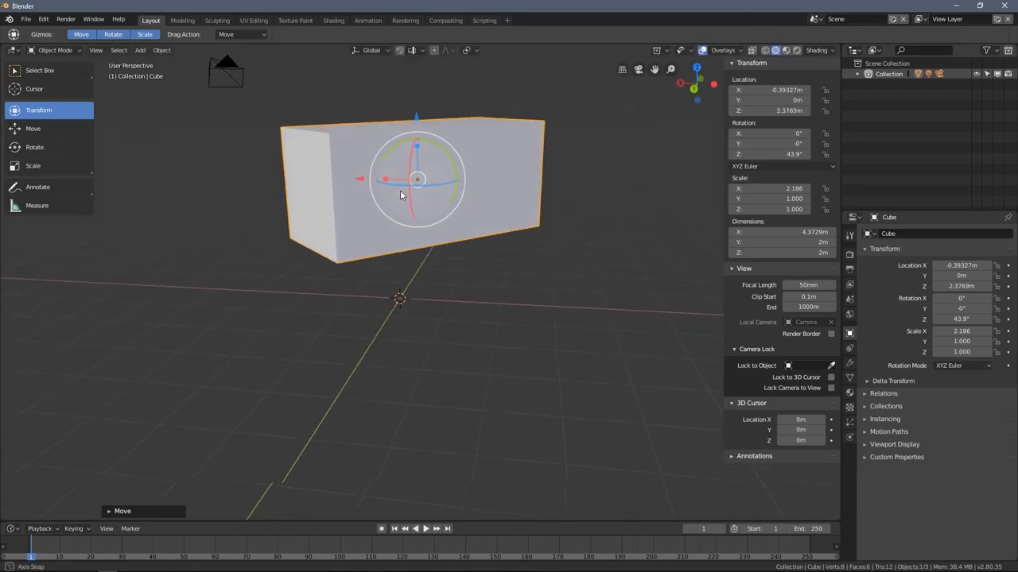
Using the Move tool, shift the block freehand in the XY plane to about X 1.37 m, Y 0.16 m and reposition it once more.
middle_drag(414, 97, 103, 163)
click(44, 130)
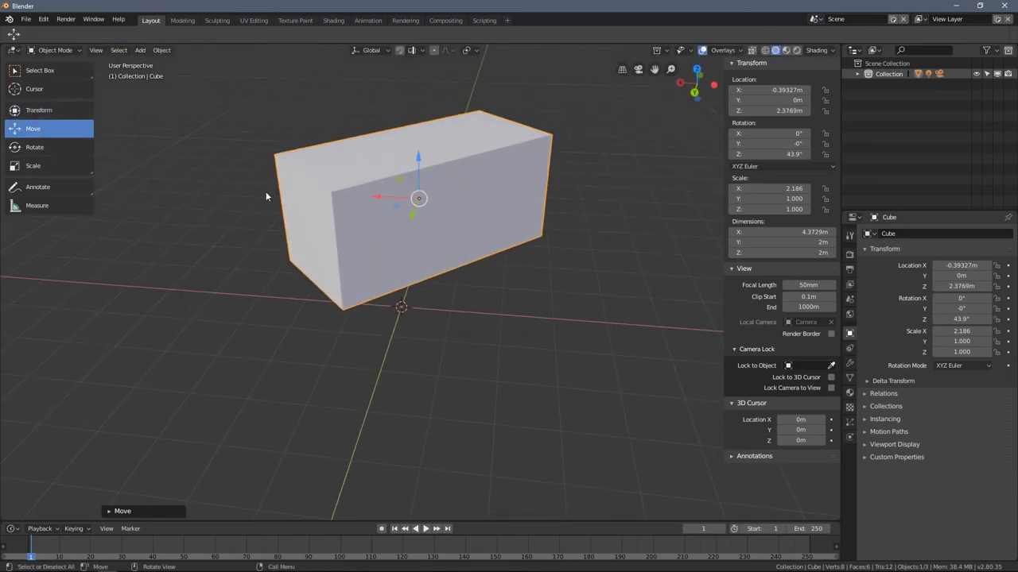
middle_drag(266, 192, 360, 236)
drag(433, 241, 228, 221)
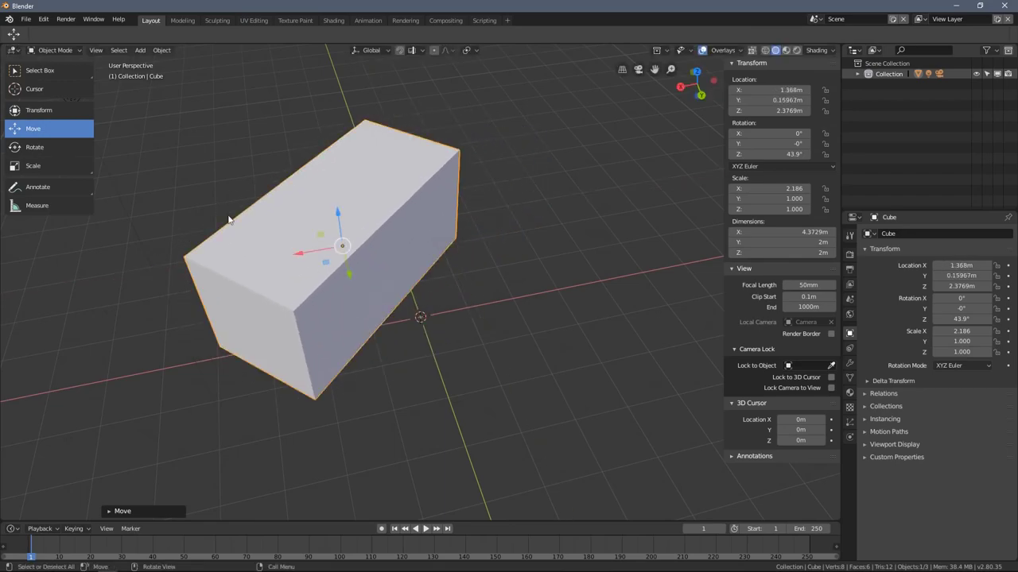
middle_drag(185, 224, 337, 227)
drag(348, 301, 393, 275)
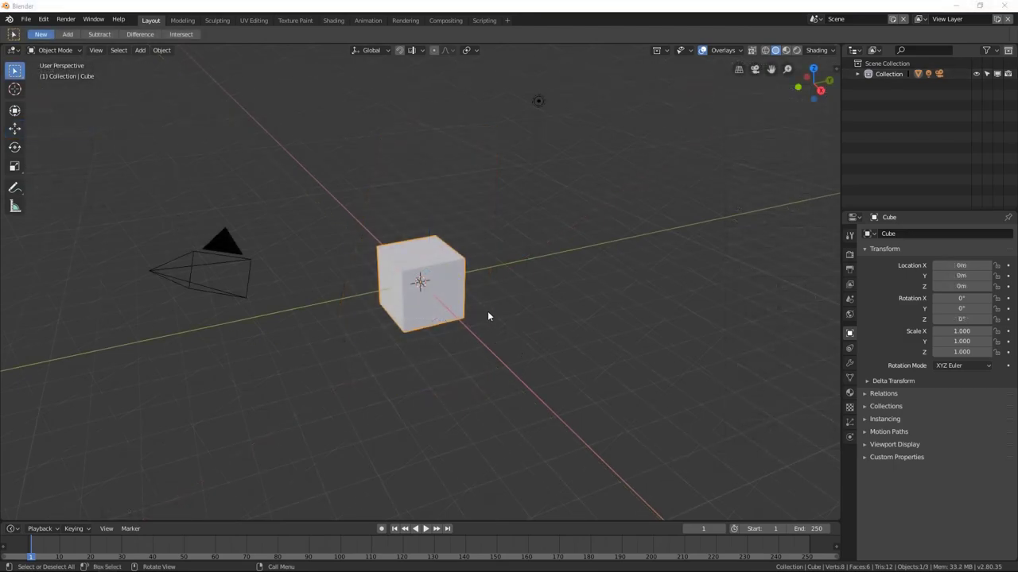
Widen the tool list in the fresh scene so tool names show, and activate the Move tool for the cube.
mouse_move(487, 316)
middle_down()
mouse_move(504, 320)
mouse_move(479, 321)
middle_up()
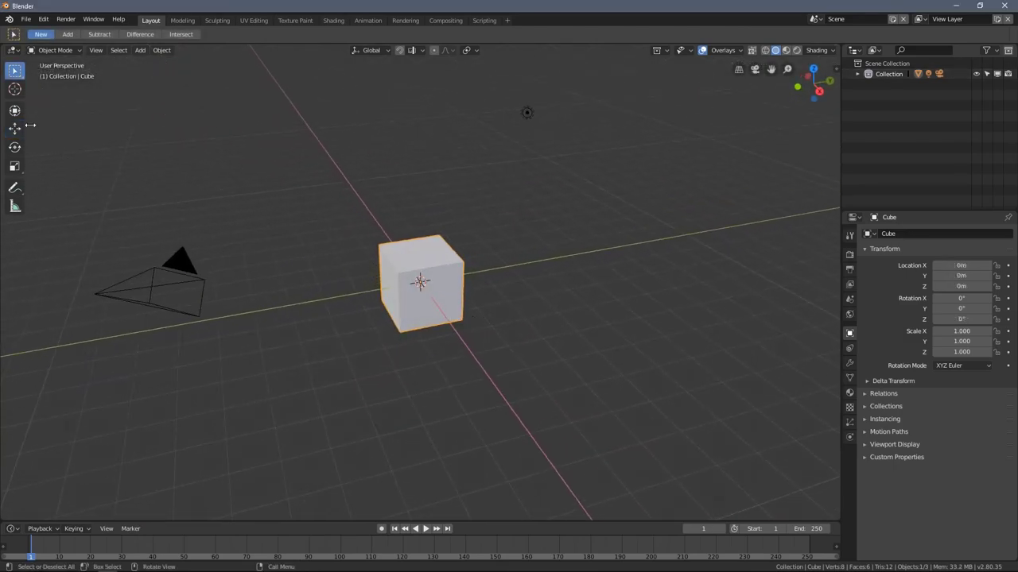
drag(29, 125, 75, 127)
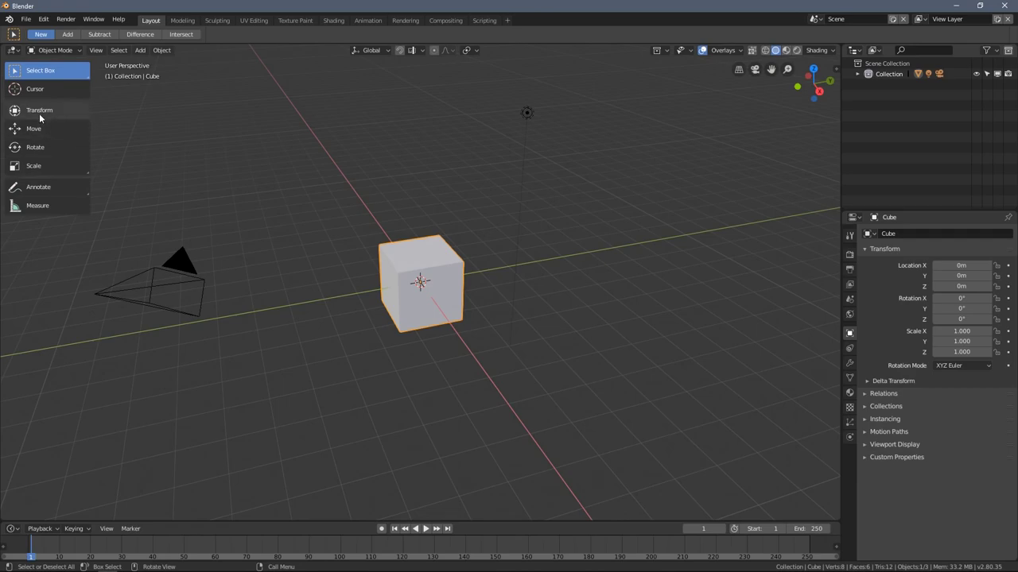
scroll(455, 256, up, 1)
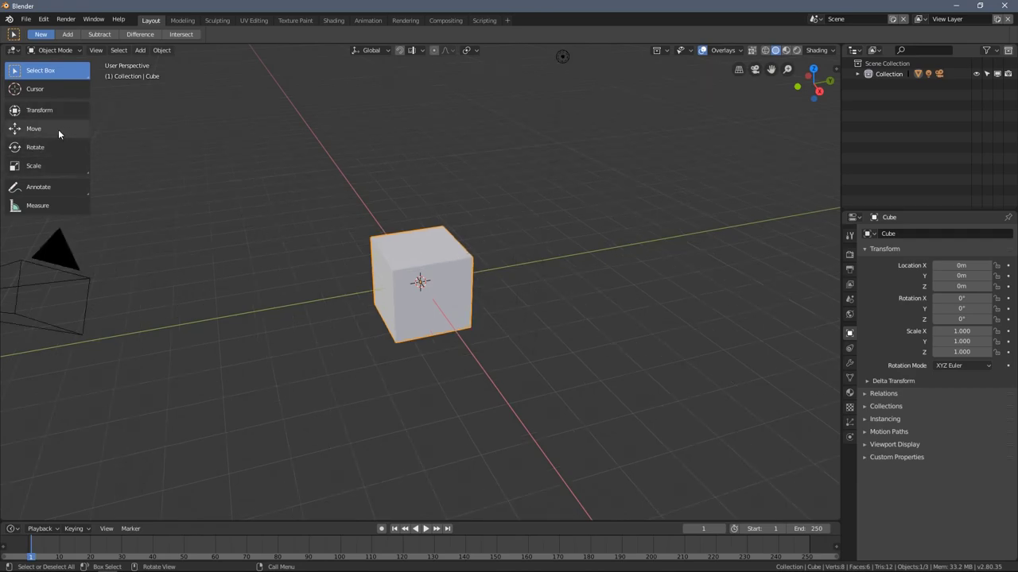
click(57, 128)
middle_drag(453, 242, 417, 290)
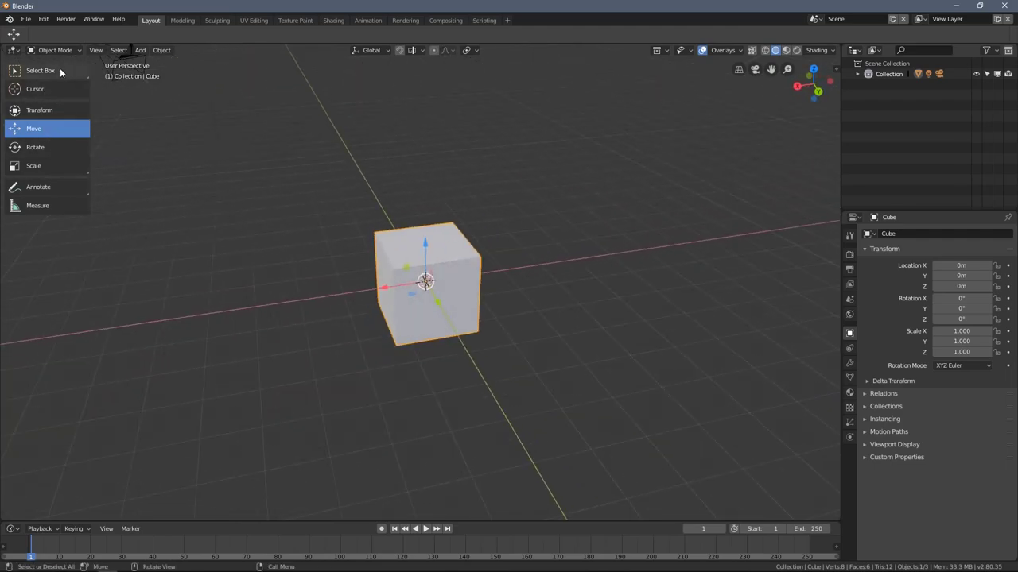
Change the selection tool from Select Box to the plain Select tool.
click(60, 72)
click(49, 101)
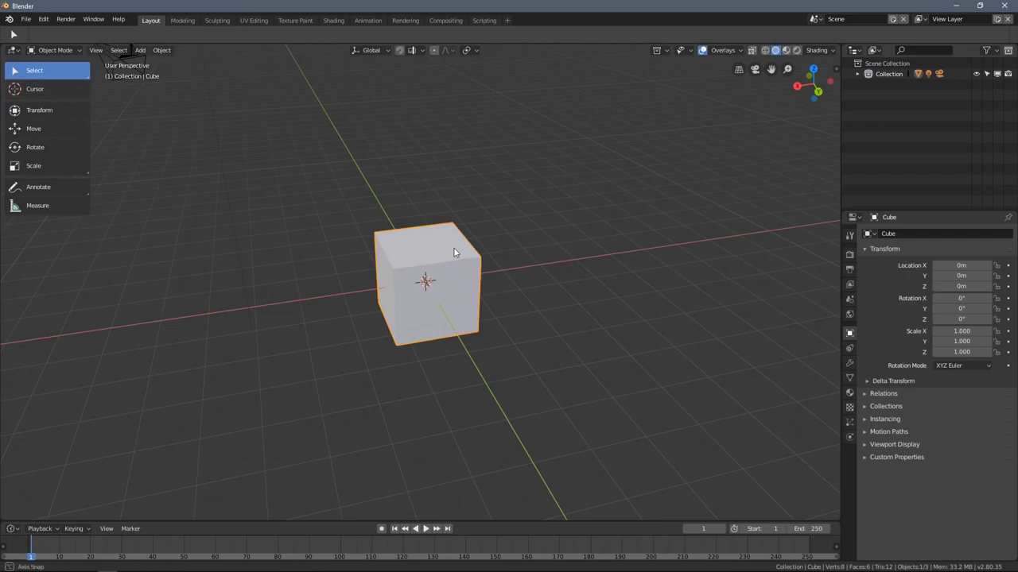
middle_drag(454, 252, 469, 252)
scroll(441, 242, down, 2)
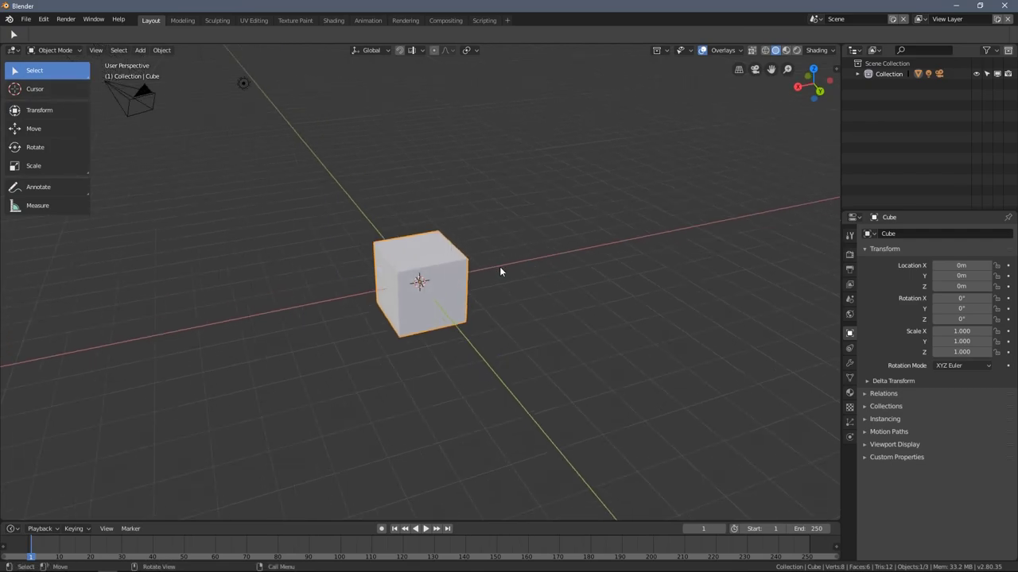
Try scaling the cube uniformly and rotating it freehand, cancelling both transforms.
key(s)
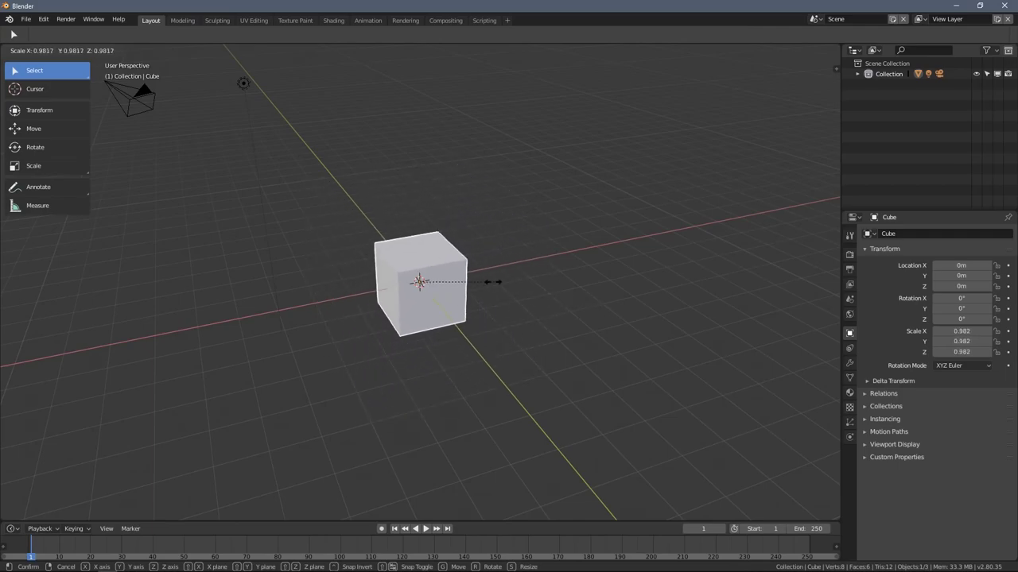
right_click(569, 289)
key(r)
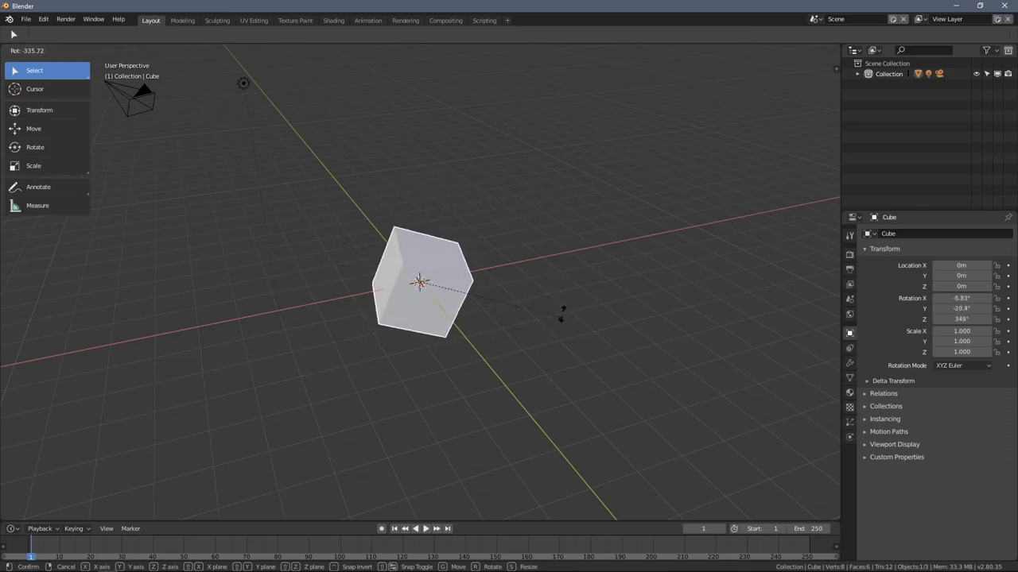
key(Escape)
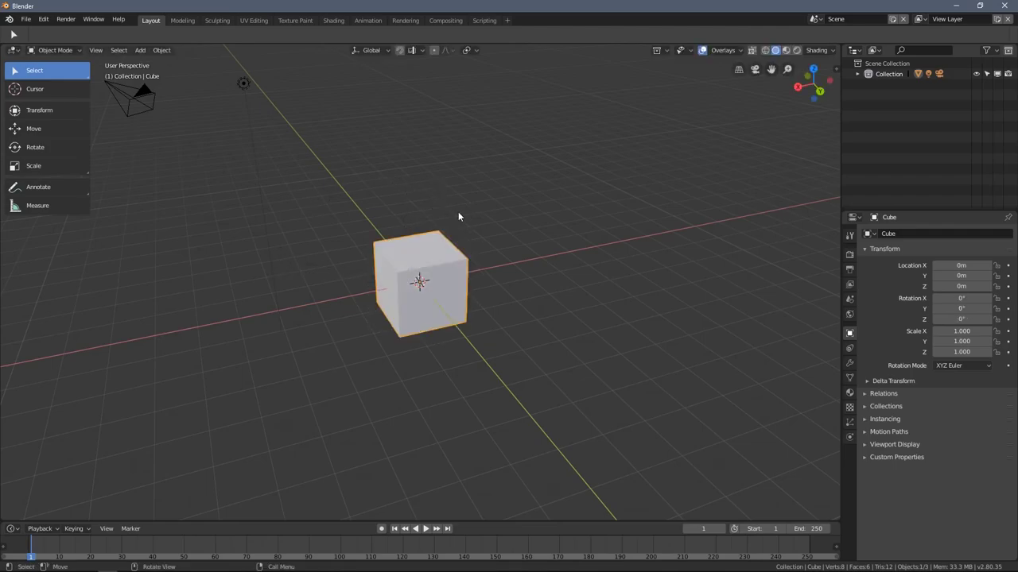
Open and dismiss the Move to Collection choices, and try moving the cube freehand before cancelling.
middle_drag(429, 204, 430, 198)
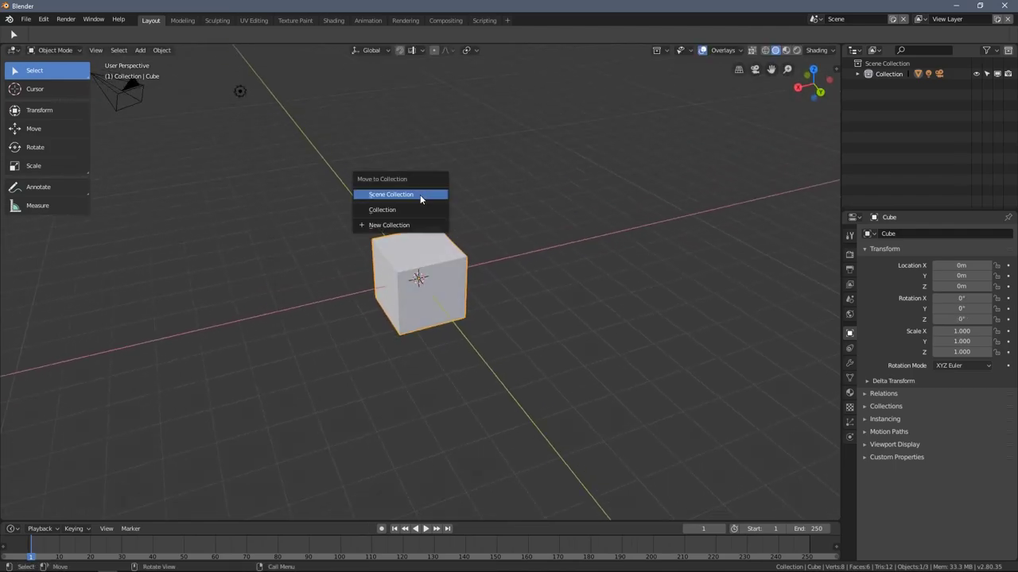
key(Escape)
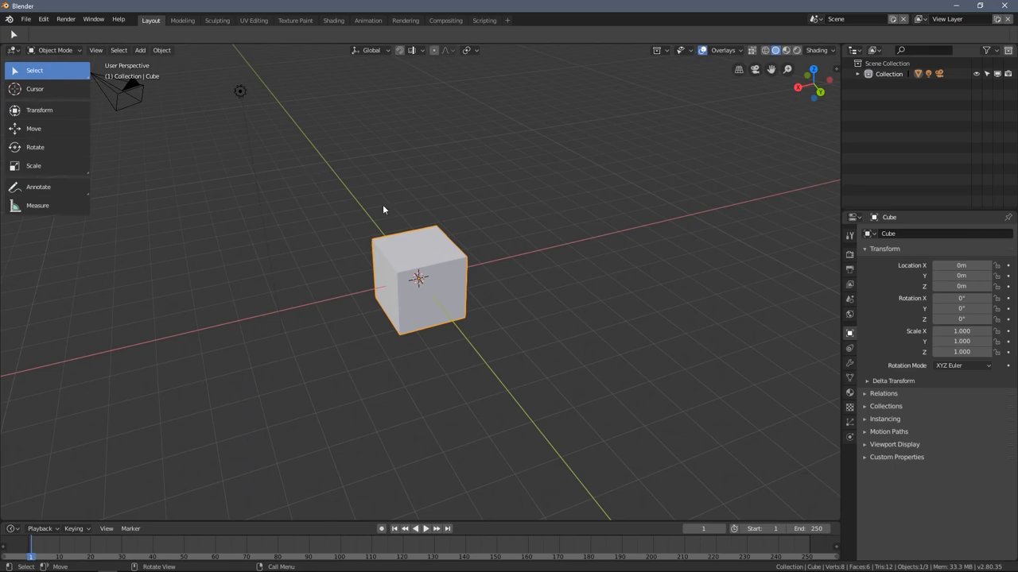
scroll(423, 210, down, 1)
middle_drag(430, 235, 461, 253)
key(g)
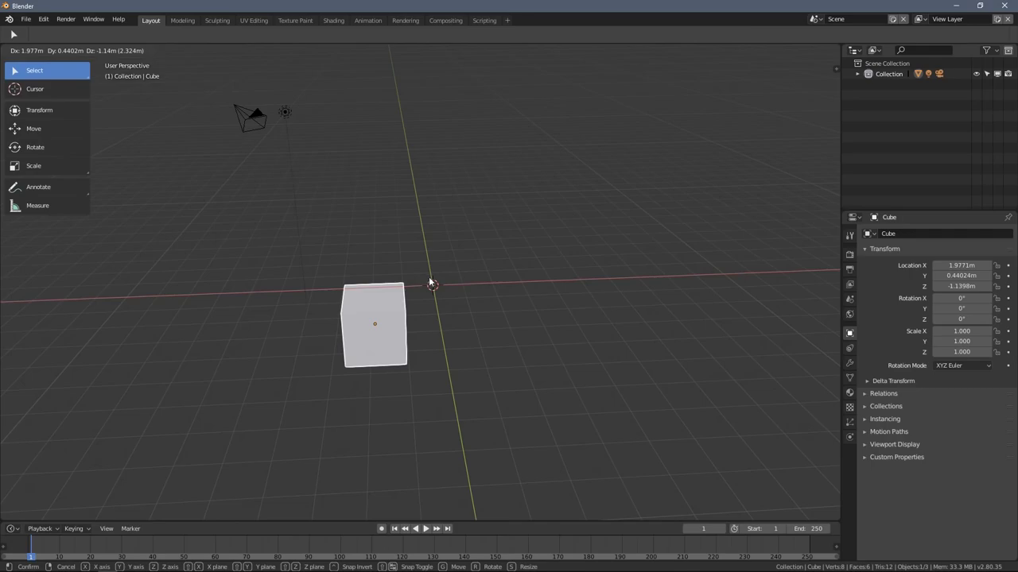
key(Escape)
Run through the scale, rotate and move commands on the cube from a new angle, cancelling each one.
middle_drag(429, 277, 461, 251)
key(s)
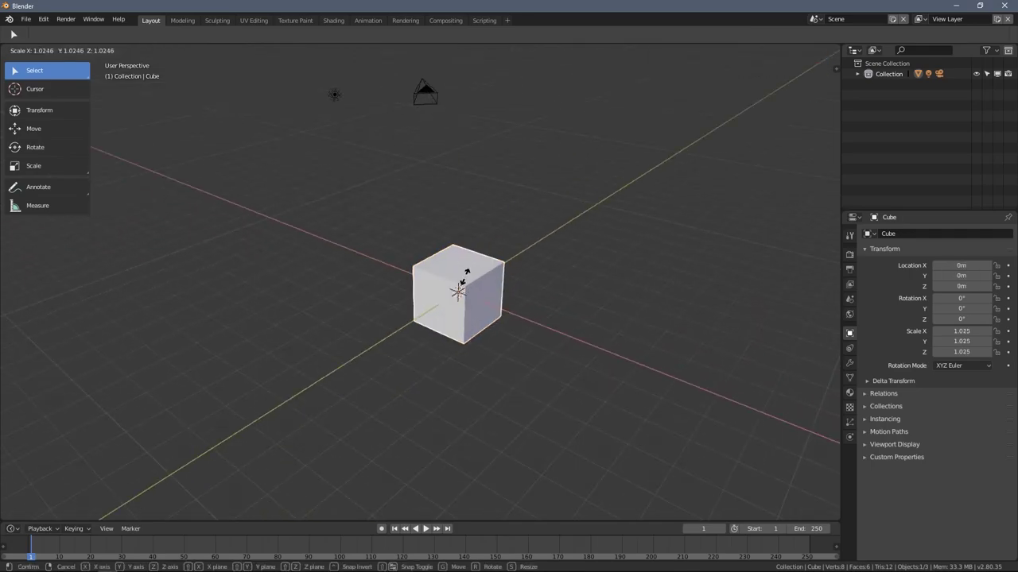
key(Escape)
key(r)
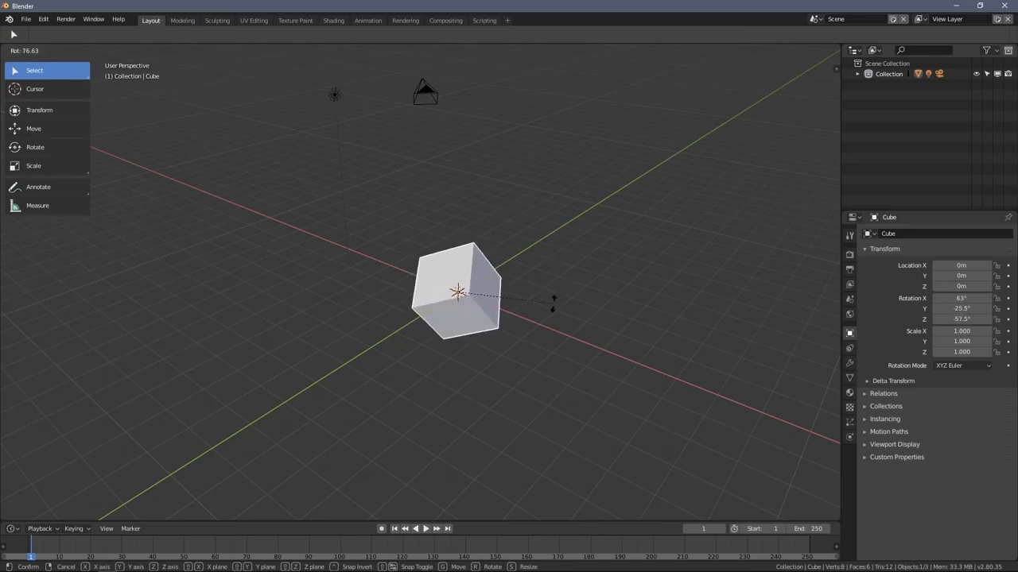
key(Escape)
key(g)
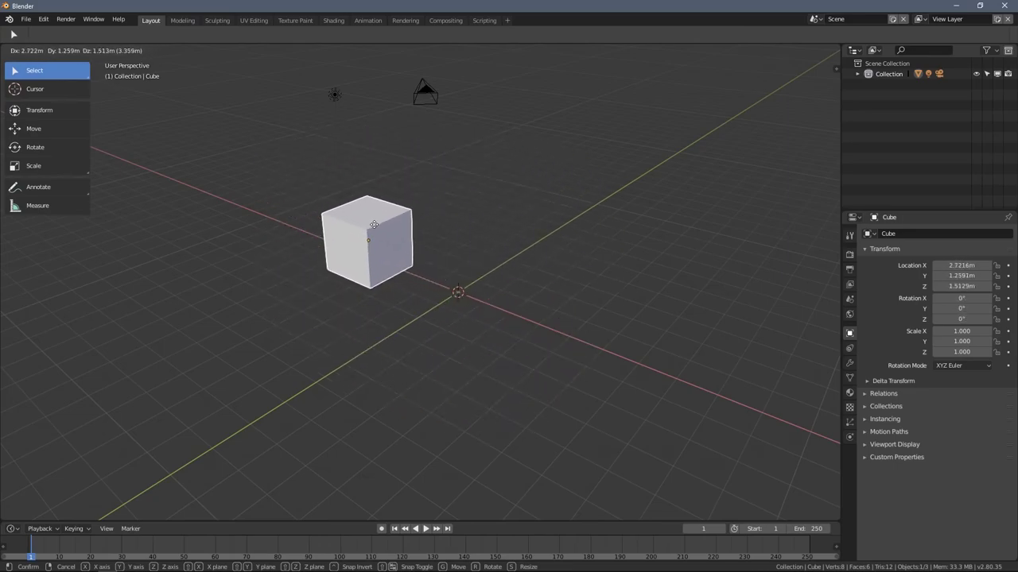
key(Escape)
Show the cube's numeric transform values beside the viewport and widen that area.
key(n)
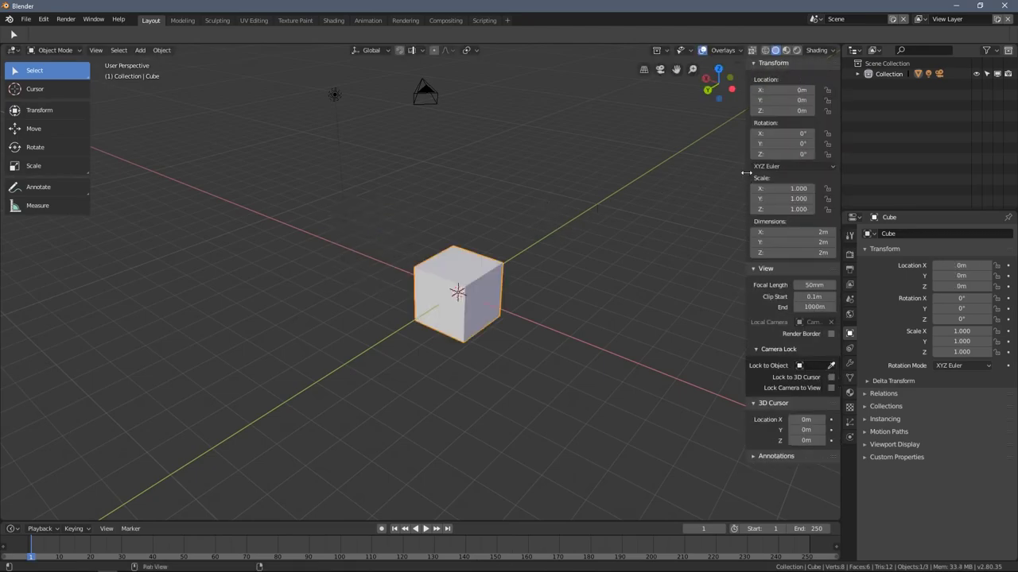
drag(746, 174, 722, 174)
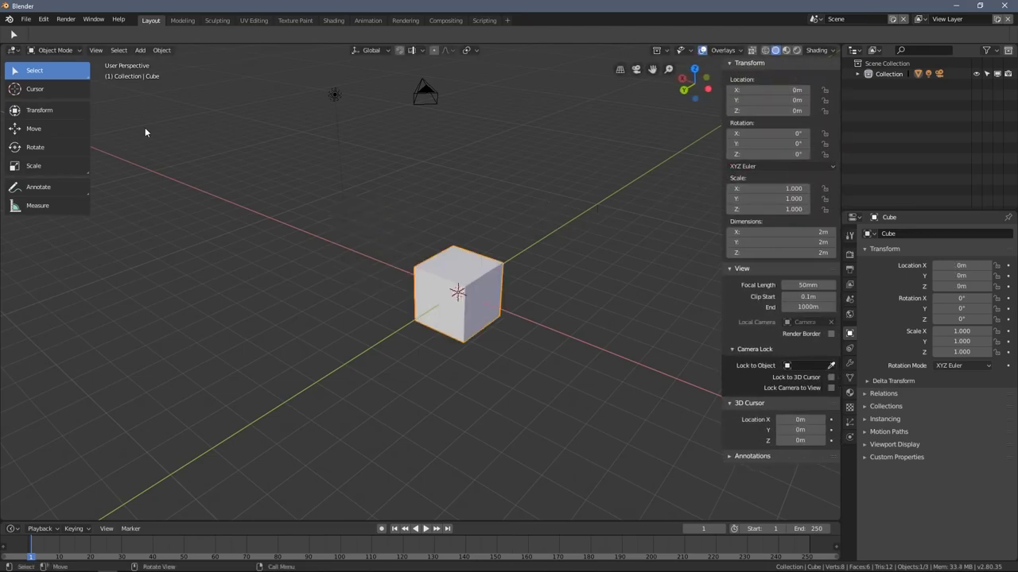
Using the Move tool, shift the cube freehand in the XY plane to about X -0.525 m, Y -1.415 m.
click(63, 130)
middle_drag(262, 190, 390, 316)
scroll(397, 272, down, 2)
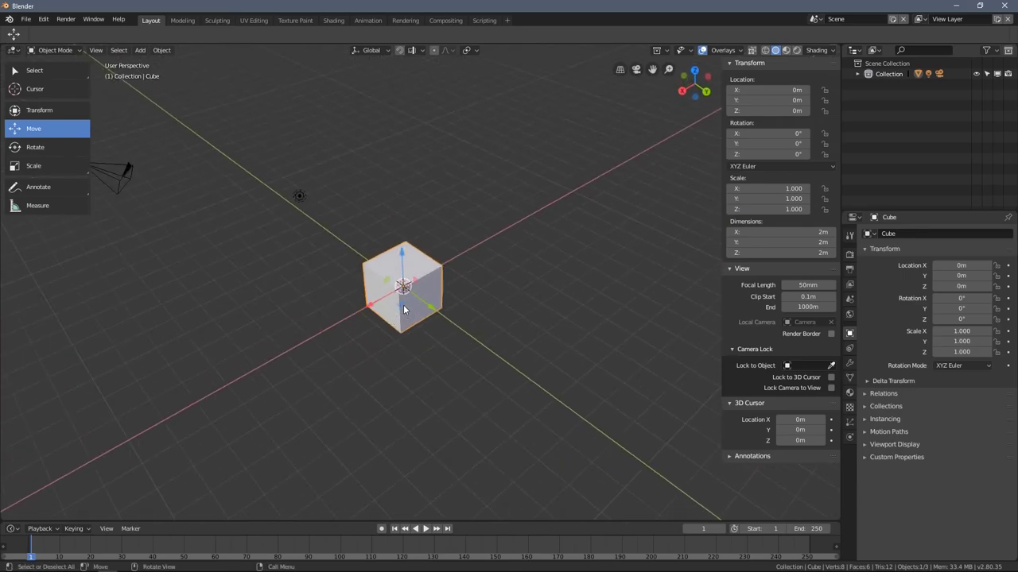
drag(404, 308, 390, 258)
middle_drag(429, 140, 421, 227)
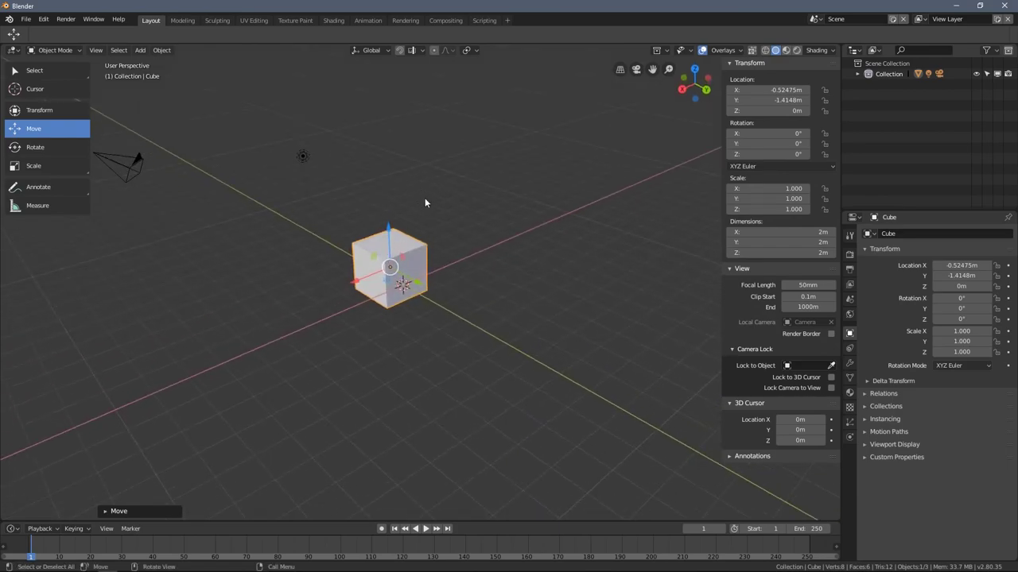
Move the cube along the global X axis only, to about X -9.4 m.
key(g)
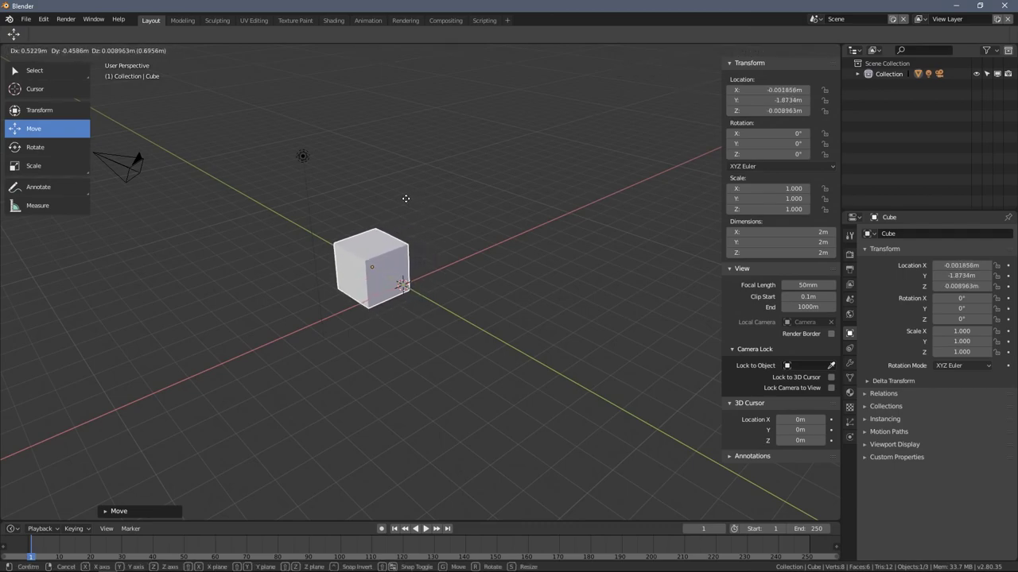
key(x)
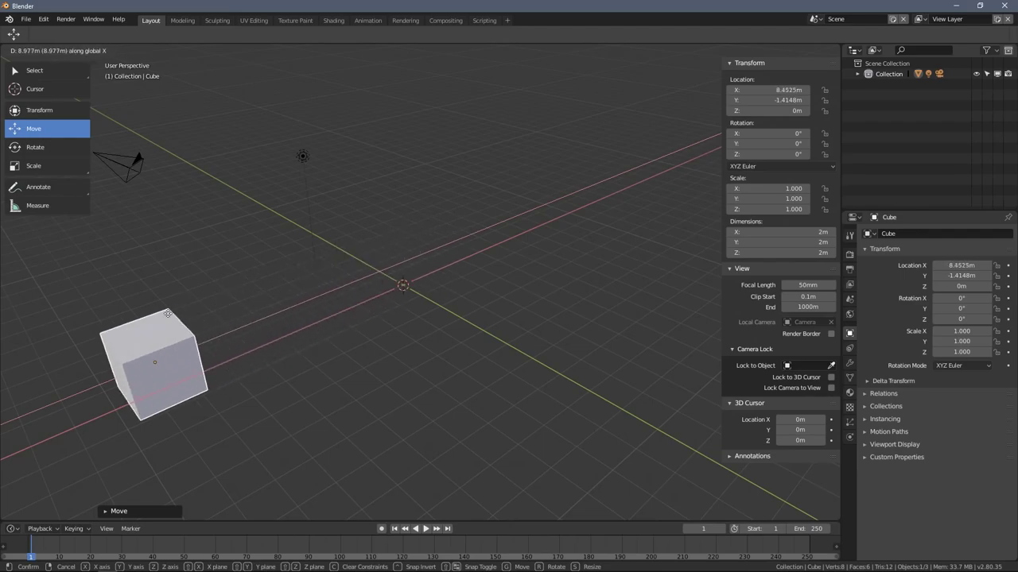
click(565, 238)
middle_drag(565, 238, 477, 206)
Move the cube along one global axis at a time to about X 3.463 m and Y -4.211 m.
key(g)
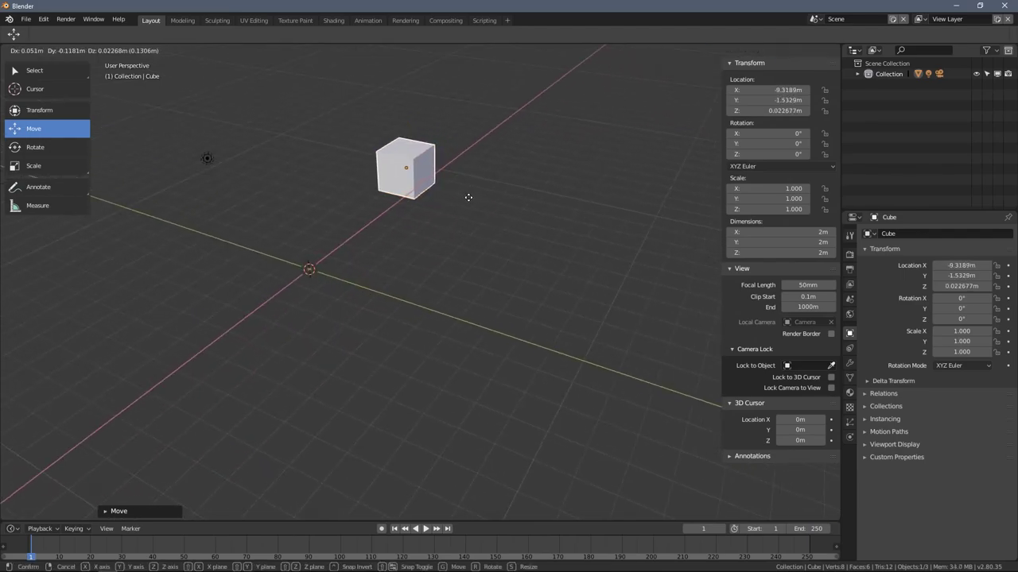
click(629, 269)
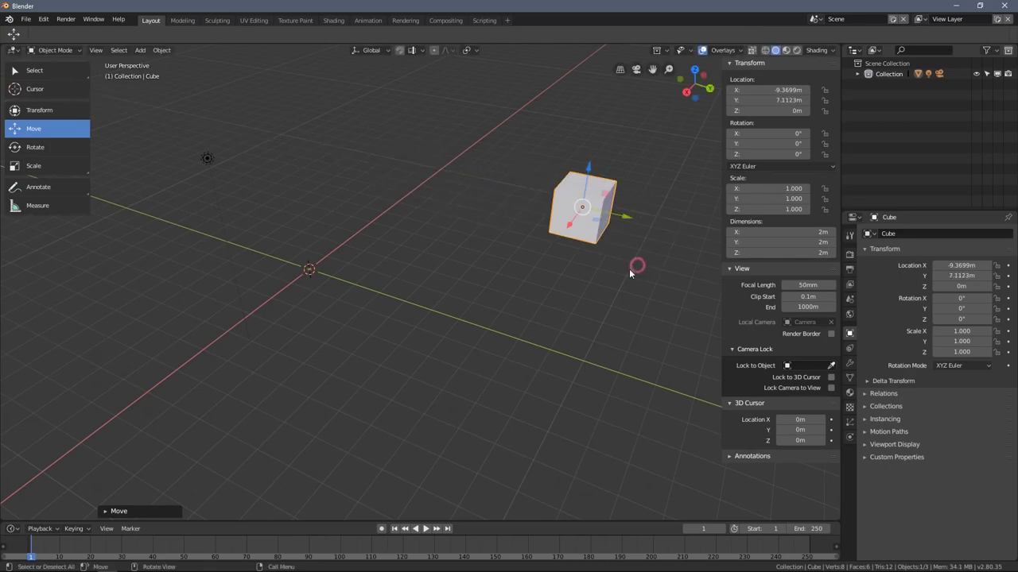
middle_drag(629, 269, 608, 273)
key(g)
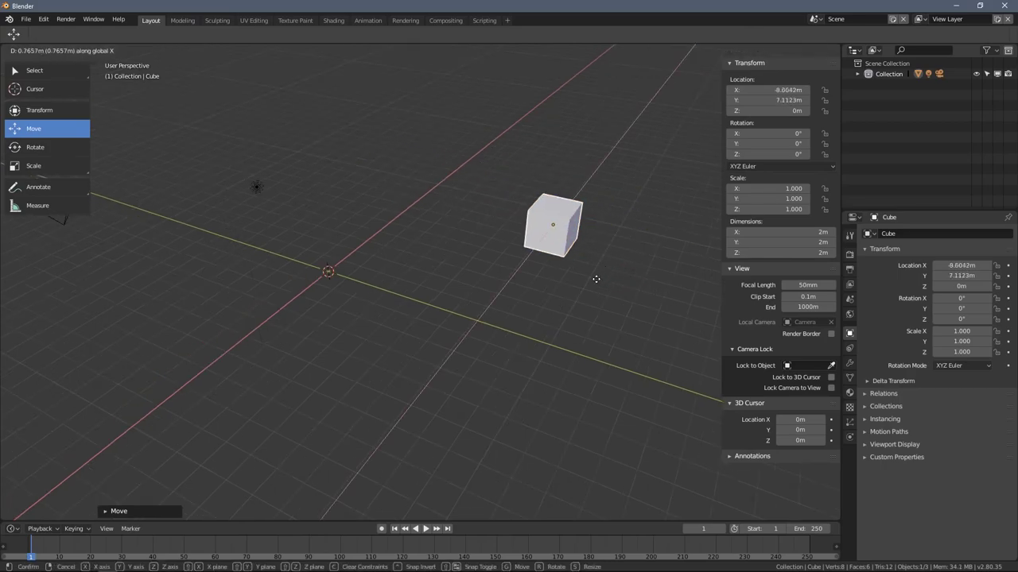
key(y)
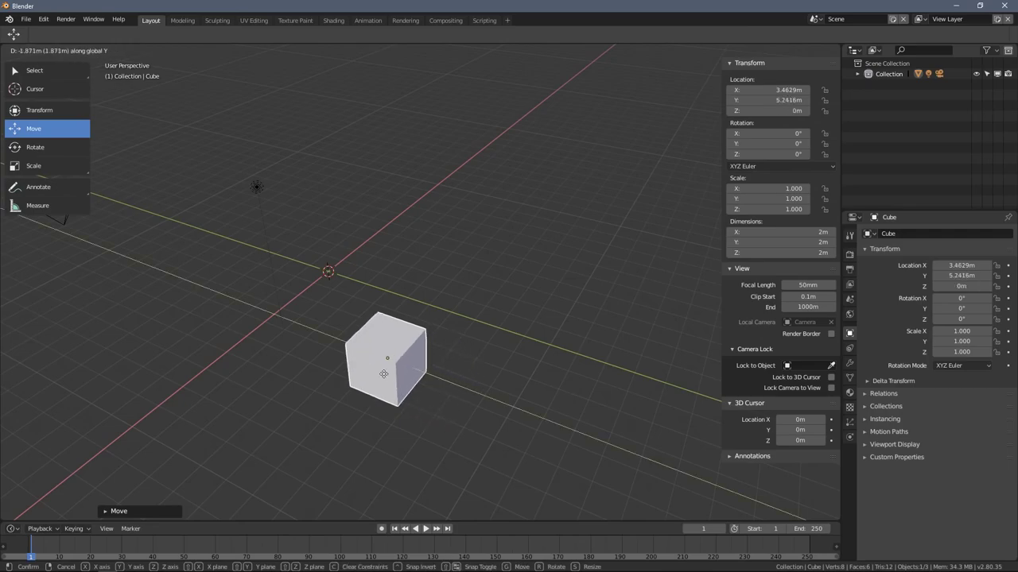
click(229, 287)
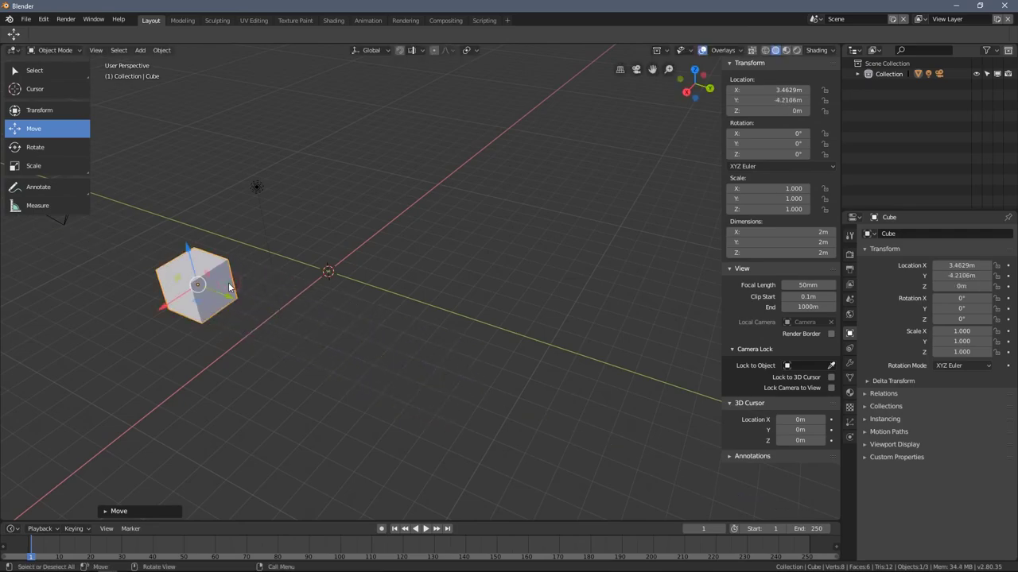
Move the cube along global X to about -6.904 m and along global Y to about 6.913 m.
key(g)
click(370, 187)
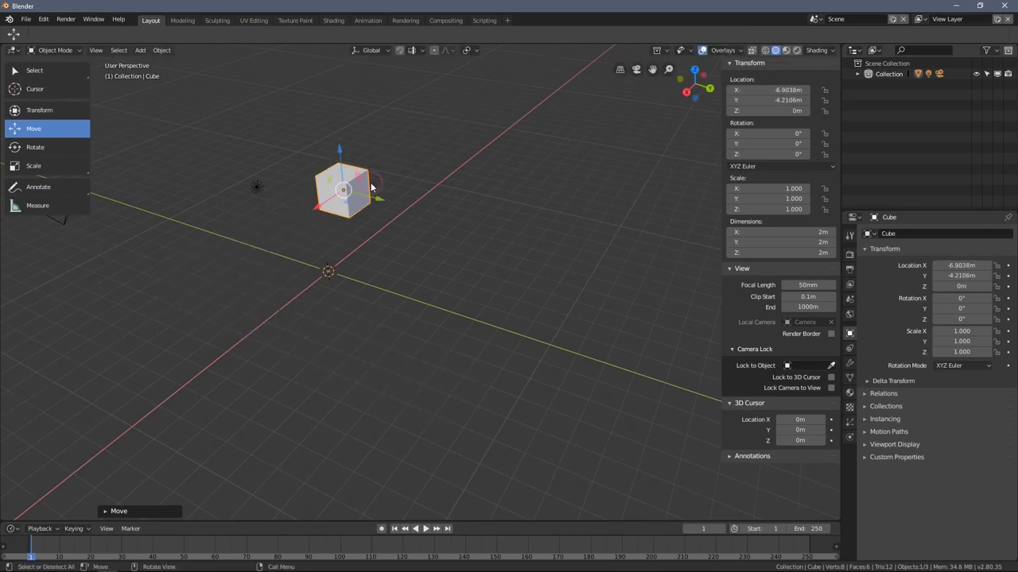
key(g)
key(y)
click(517, 264)
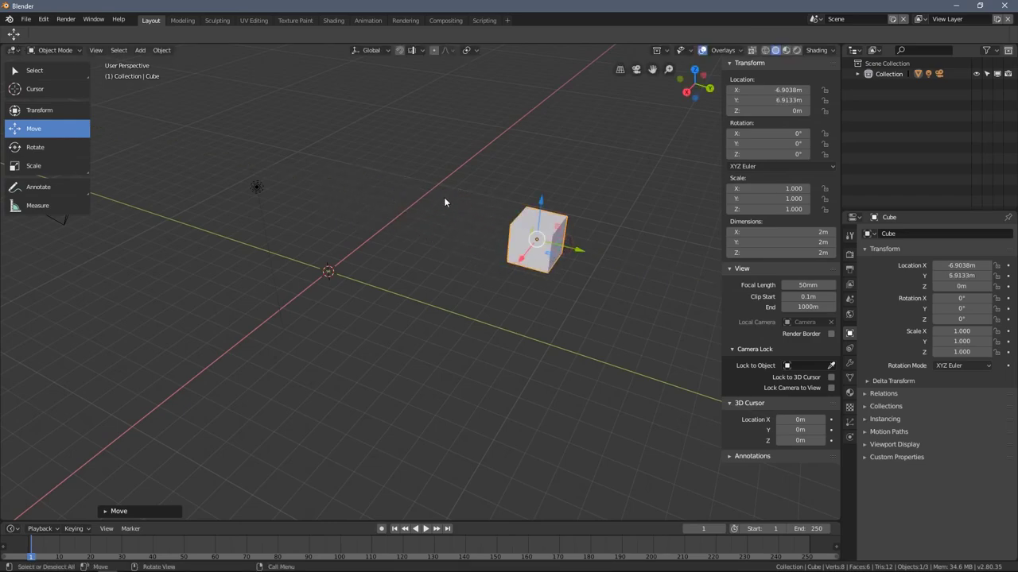
Raise the cube along the Z axis with the move gizmo's handle to about Z 0.929 m.
middle_drag(459, 208, 483, 232)
drag(552, 207, 560, 147)
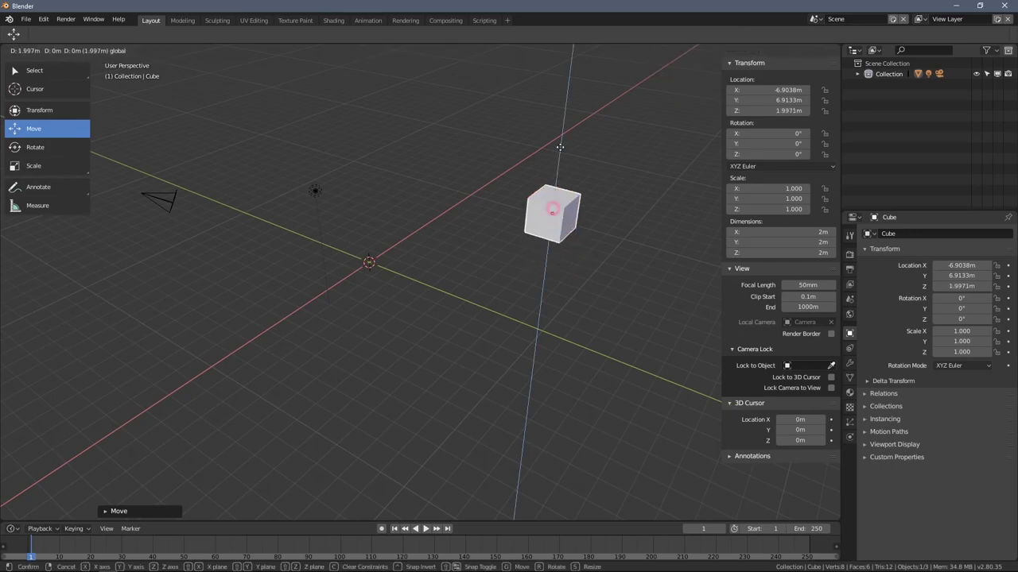
mouse_move(559, 193)
mouse_down()
mouse_move(549, 268)
mouse_move(561, 100)
mouse_move(561, 191)
mouse_up()
middle_drag(561, 191, 562, 181)
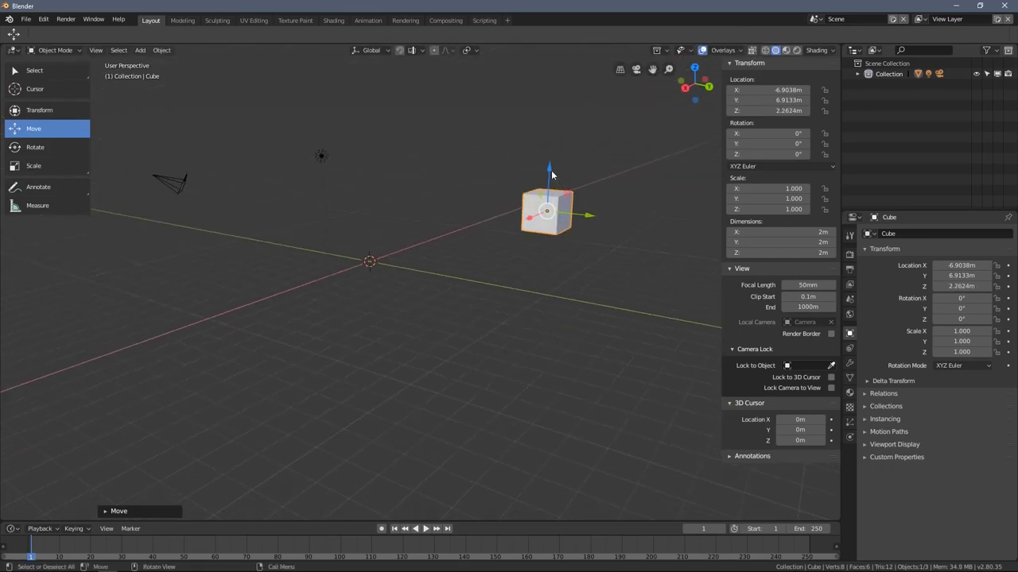
drag(562, 181, 548, 202)
Try moving the cube with the Z, Y and X axes locked out one at a time, cancelling each move.
middle_drag(548, 203, 519, 198)
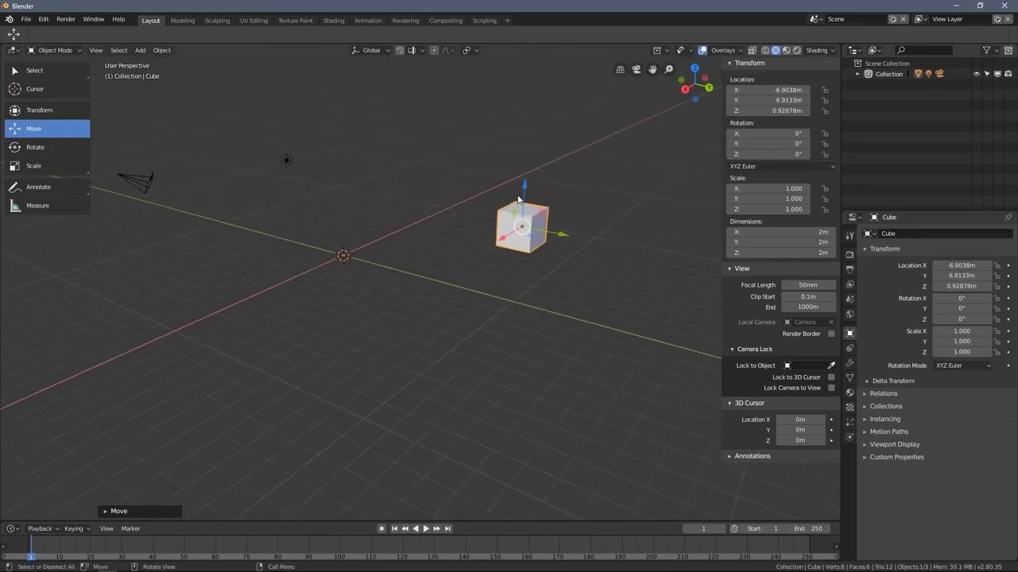
key(g)
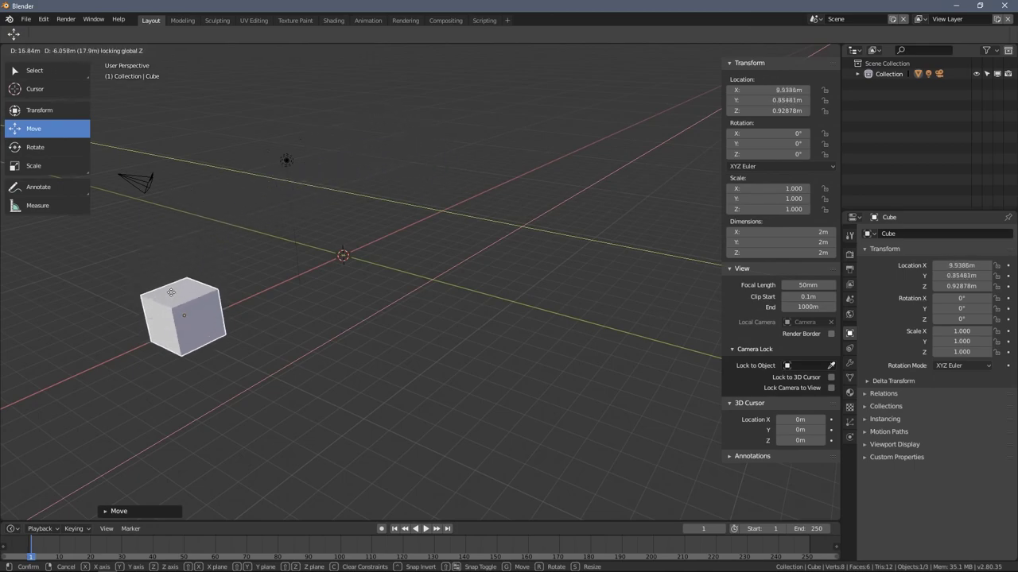
click(470, 226)
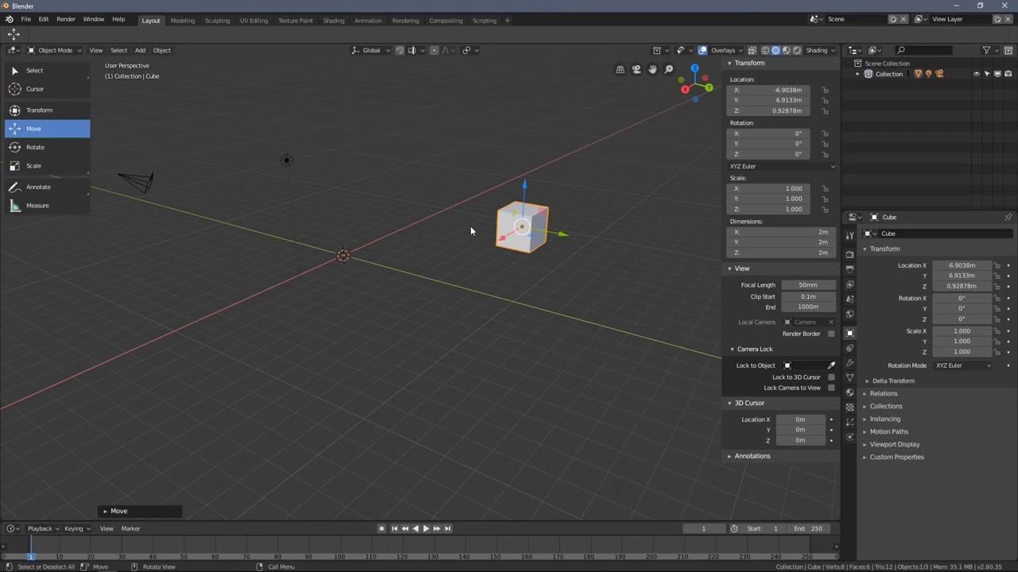
middle_drag(470, 226, 466, 241)
key(g)
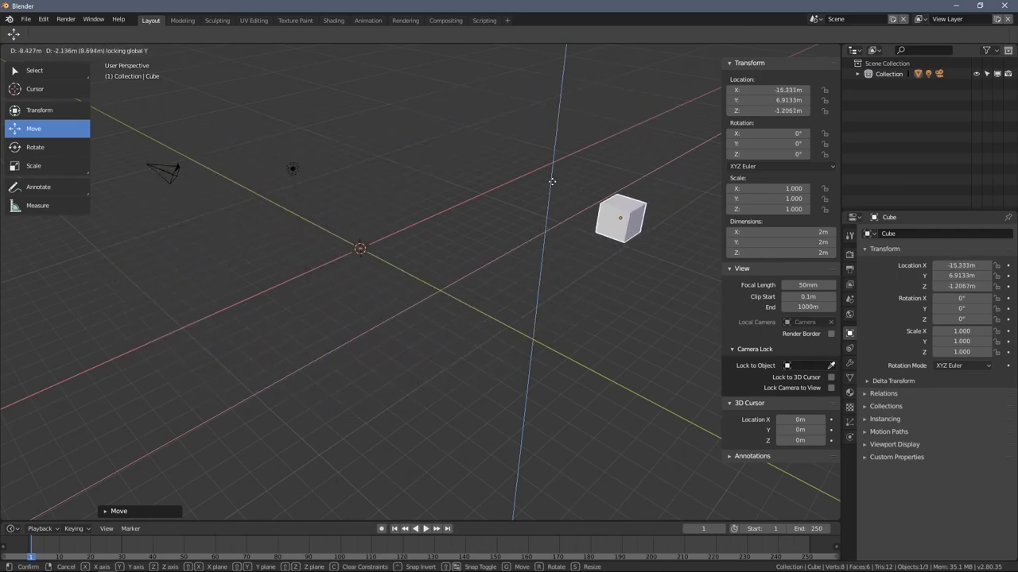
click(418, 259)
key(g)
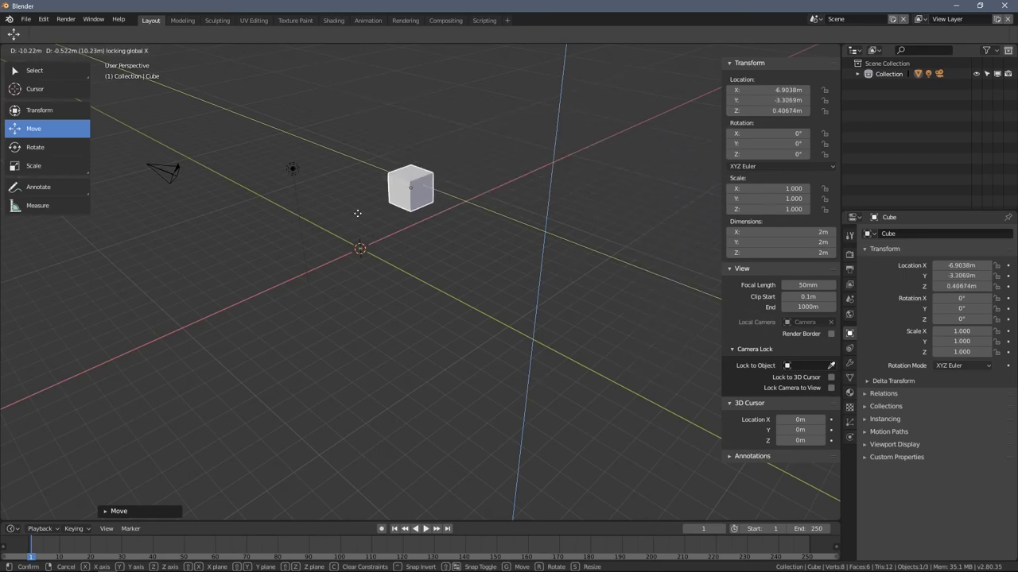
click(391, 238)
Move the cube with the Z axis locked out to about X -2.913 m, Y 4.554 m.
middle_drag(391, 239, 430, 238)
key(g)
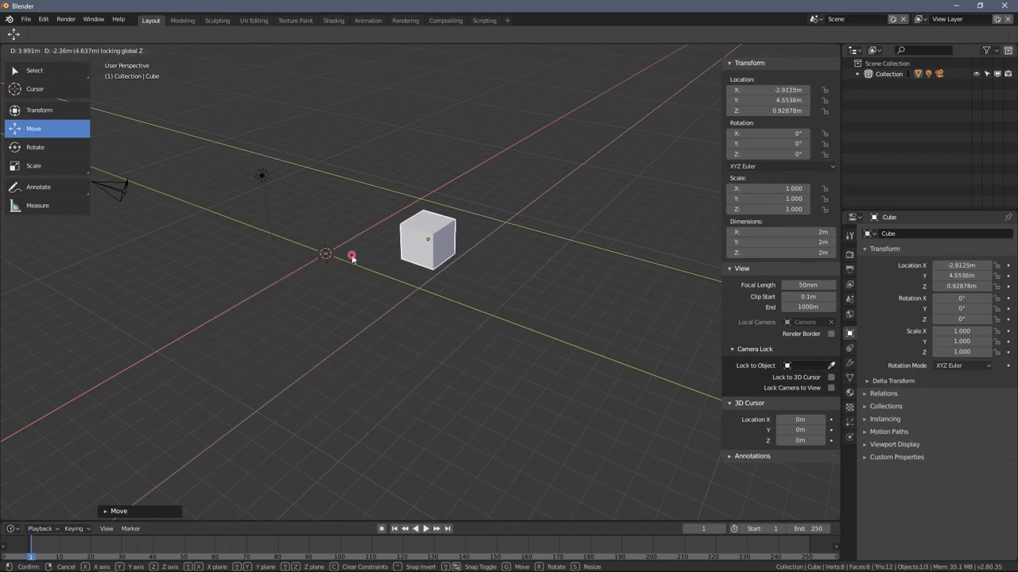
click(352, 258)
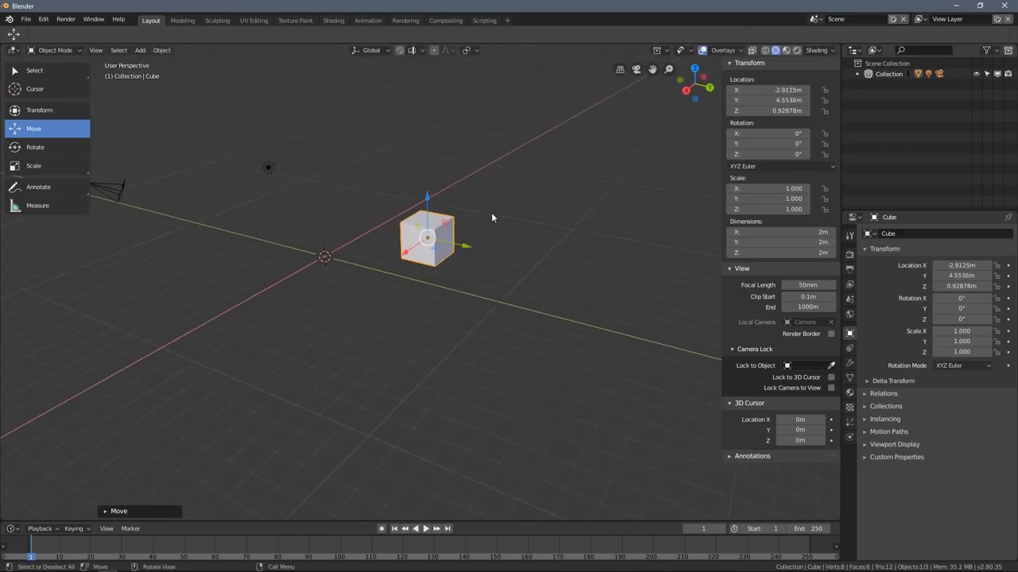
Shift the cube near the world origin with Z locked out, to about X -0.216 m, Y 0.809 m.
middle_drag(491, 215, 546, 189)
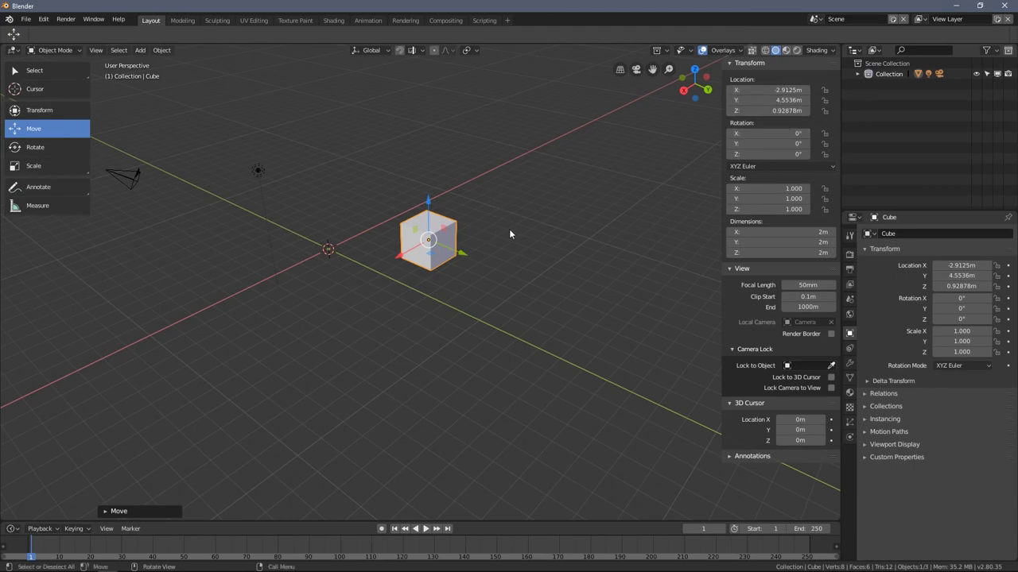
key(g)
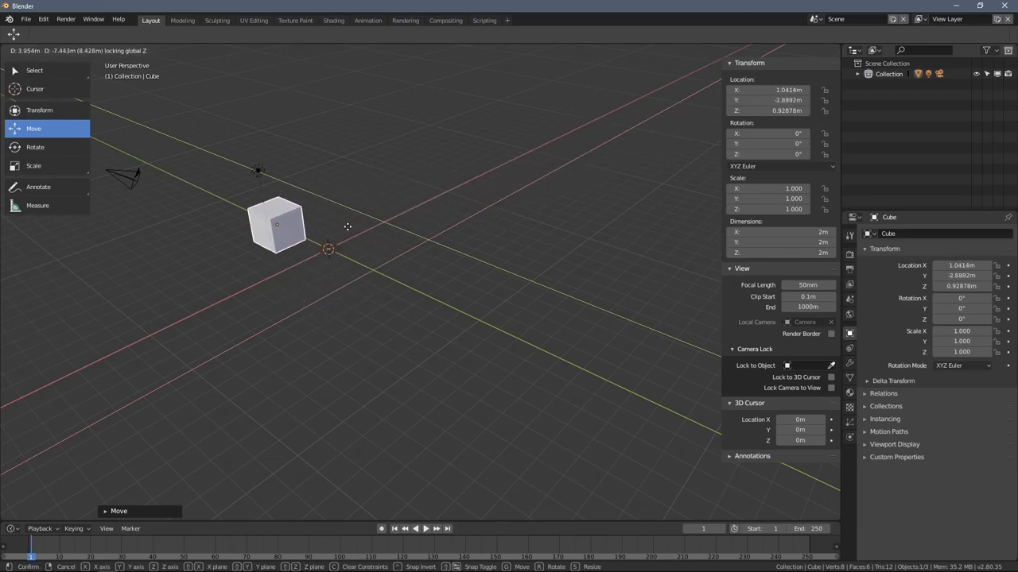
click(409, 233)
Frame the cube in the view and rotate it about the global X axis to about 83°.
middle_drag(408, 233, 405, 253)
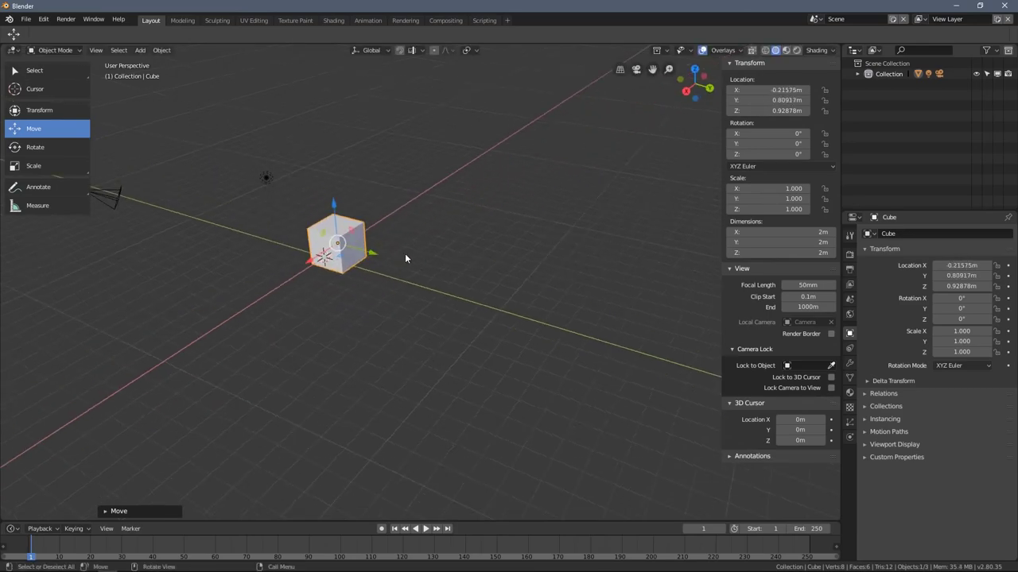
key(KP_Decimal)
scroll(384, 263, down, 4)
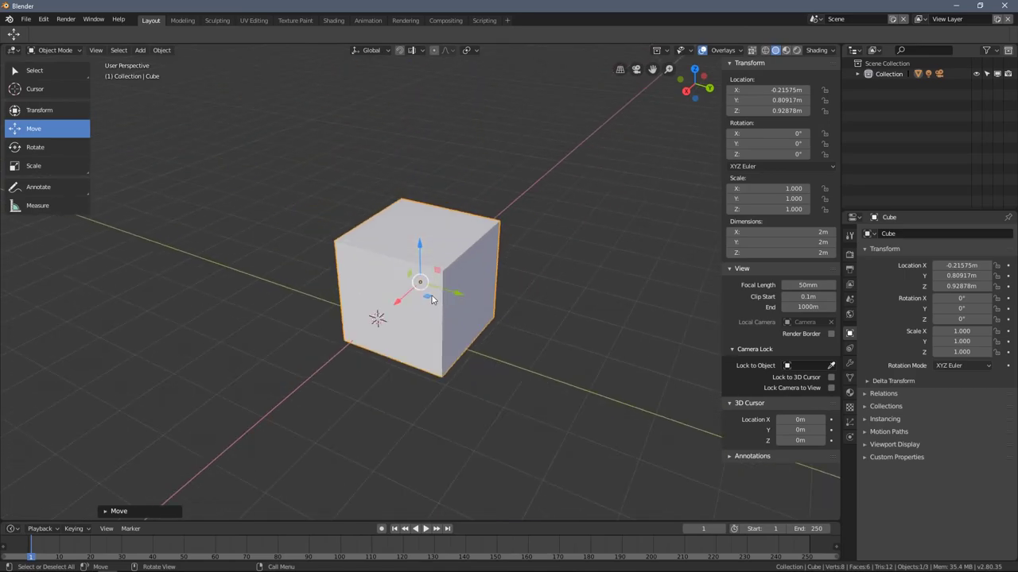
scroll(432, 299, down, 2)
scroll(451, 284, down, 1)
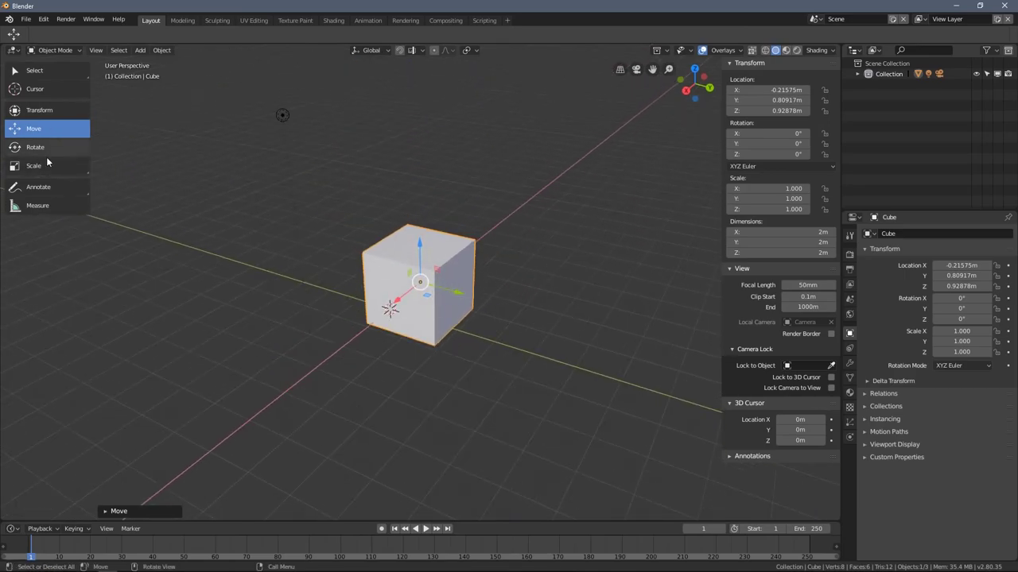
middle_drag(478, 265, 516, 272)
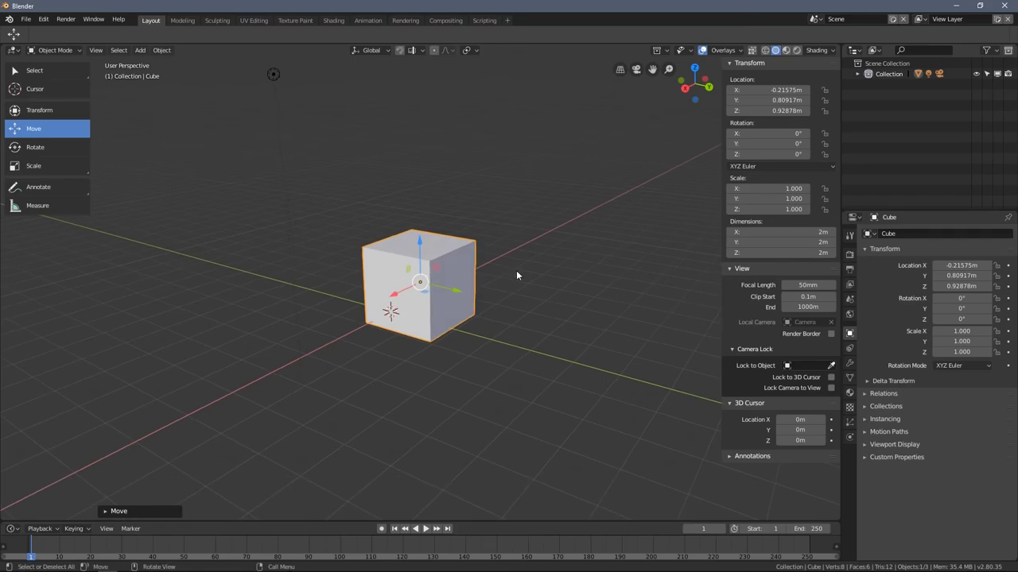
key(r)
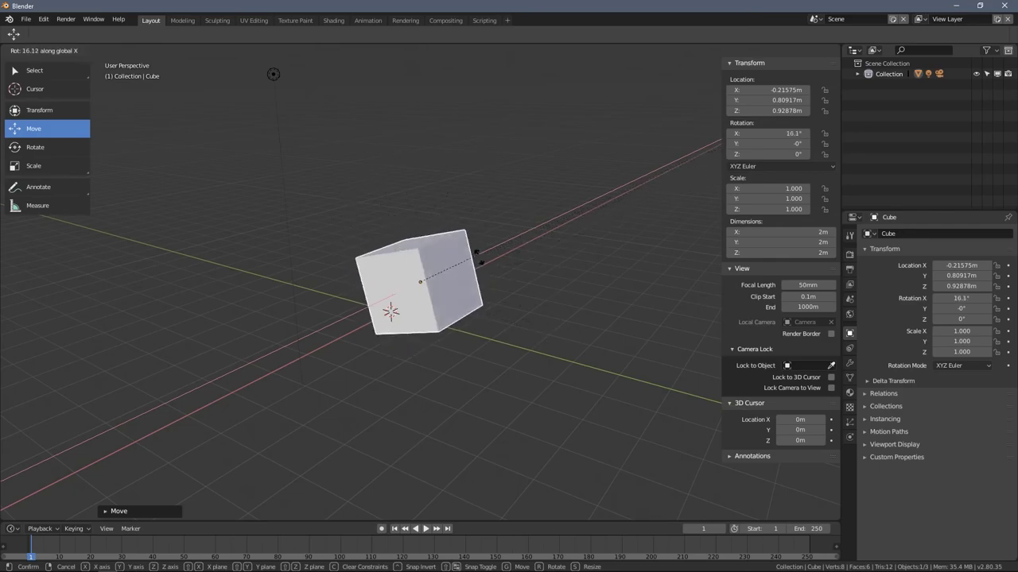
click(415, 185)
Rotate the cube about the global Z axis to a Z rotation of about 48.6°.
scroll(437, 211, down, 1)
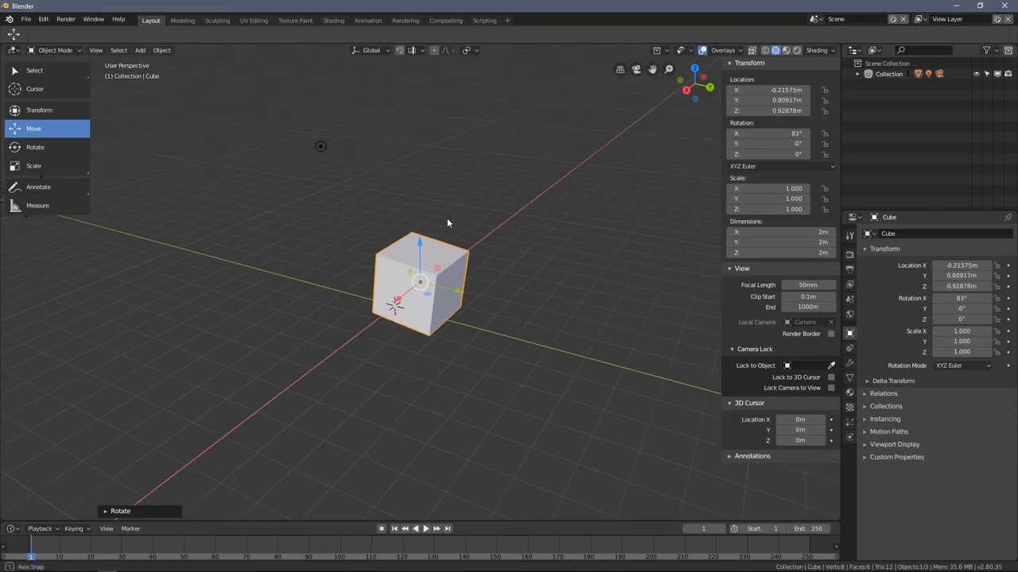
key(r)
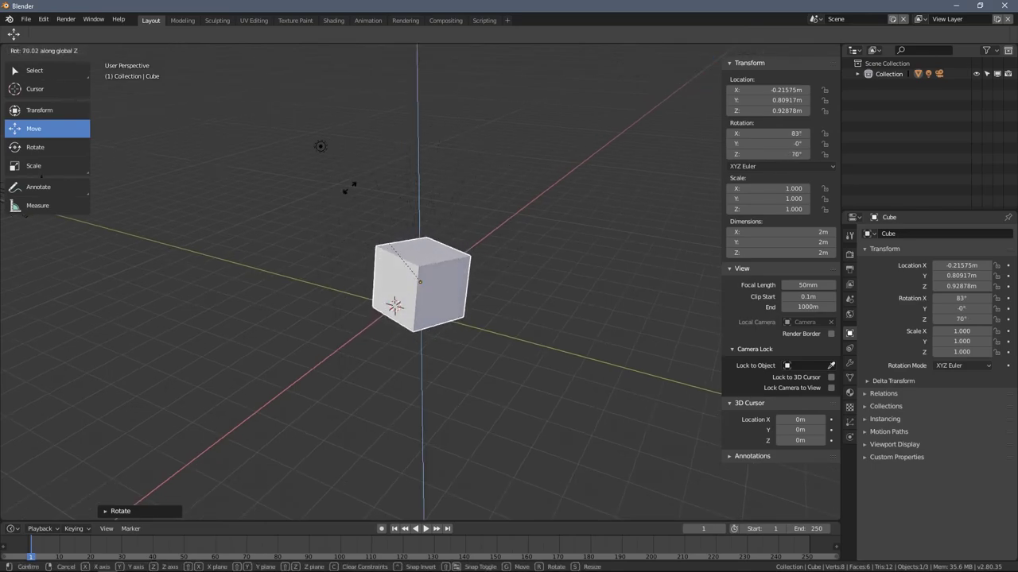
click(385, 178)
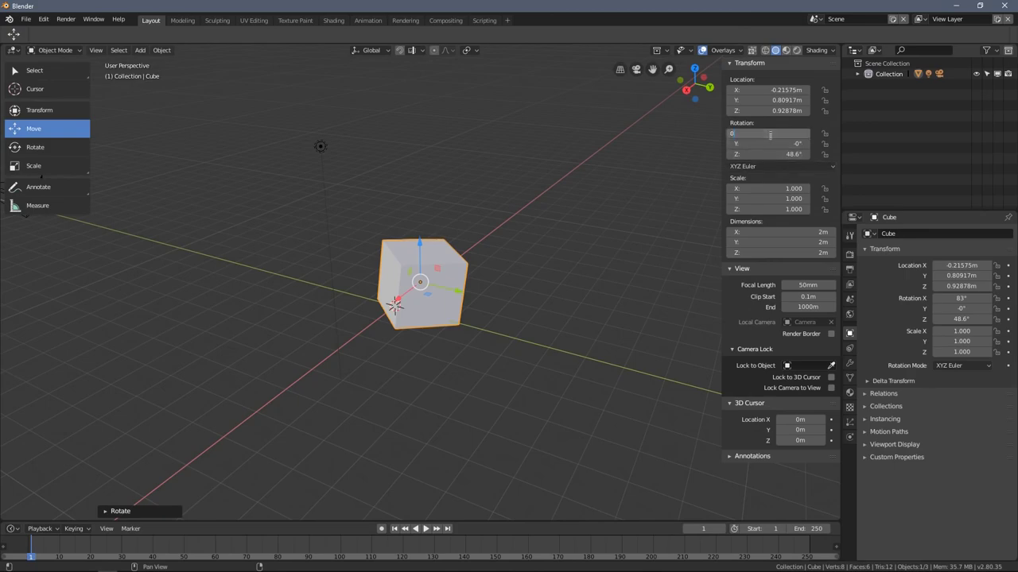
Reset the cube's X, Y and Z rotation values to 0°.
text(0)
key(Return)
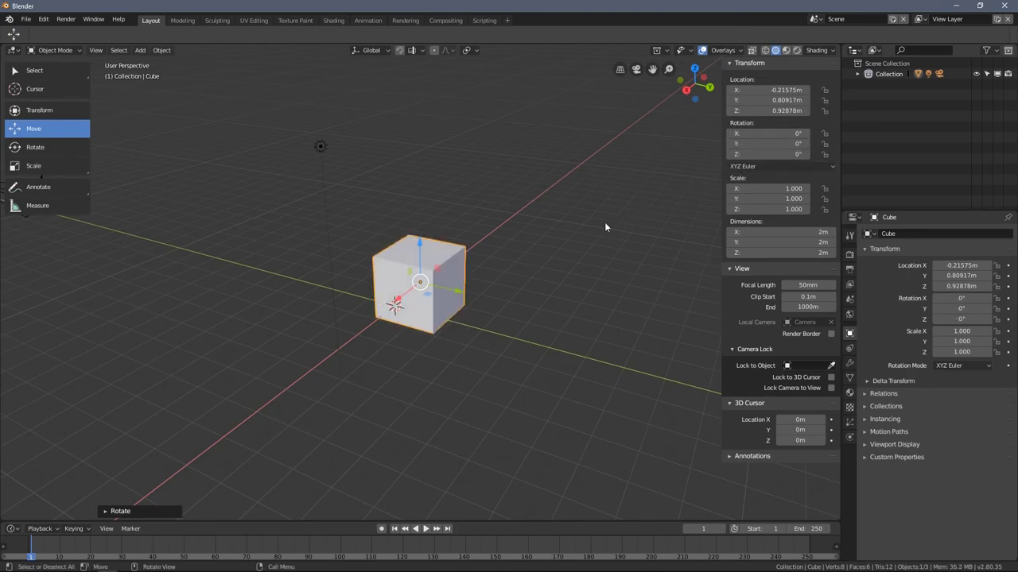
Stretch the cube along the global Z axis only, to a Z scale of about 4.928.
middle_drag(605, 228, 548, 228)
middle_drag(461, 227, 481, 218)
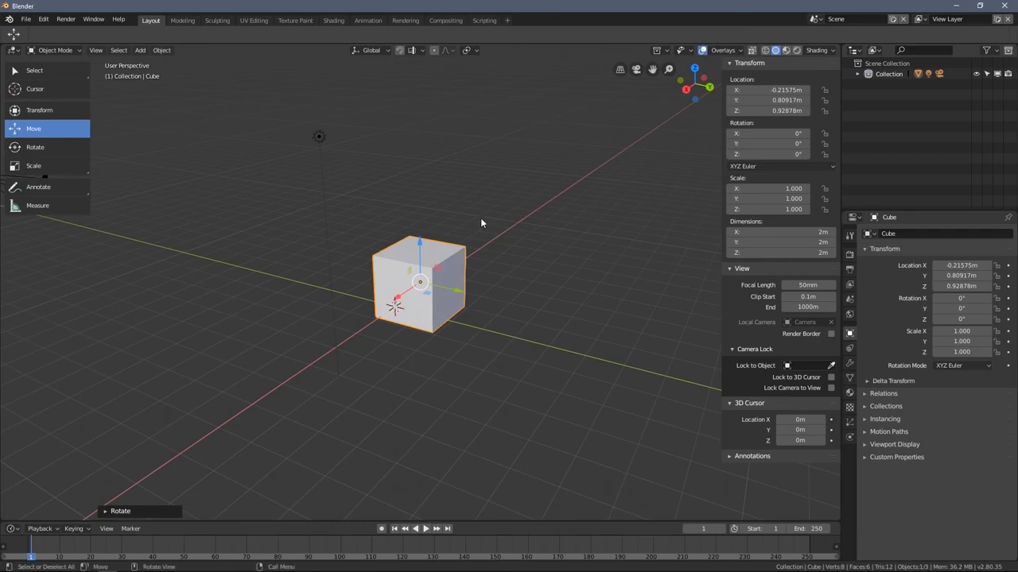
key(s)
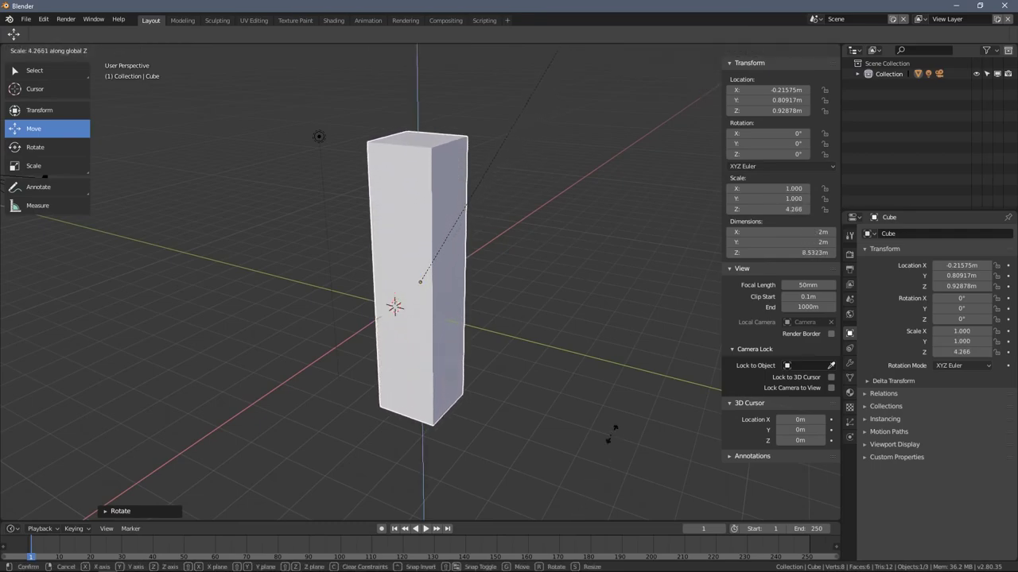
click(535, 350)
Scale the tall block in X and Y with Z locked out, to about 22.684 on both axes.
scroll(532, 354, down, 3)
middle_drag(525, 316, 510, 307)
key(s)
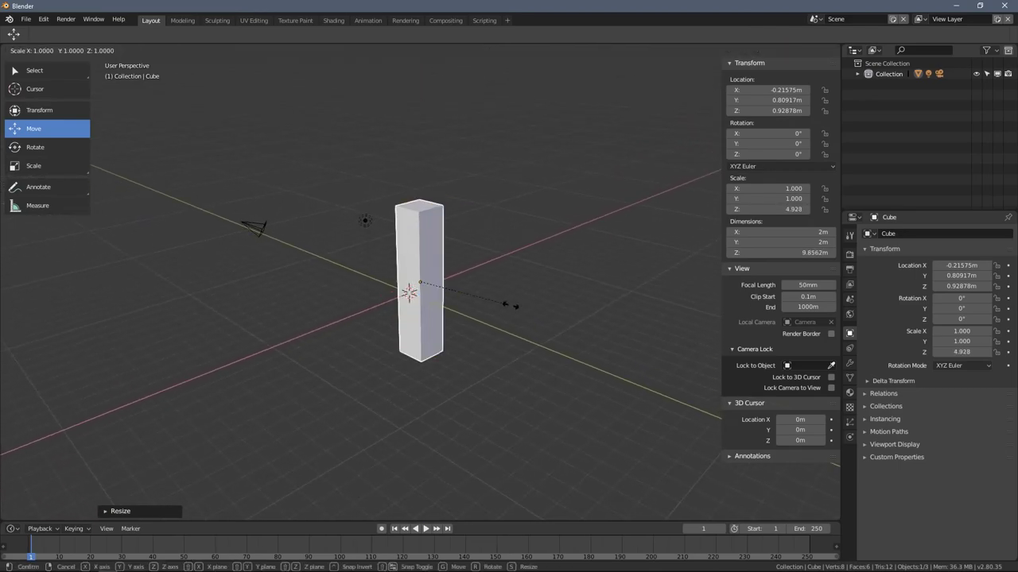
key(shift+z)
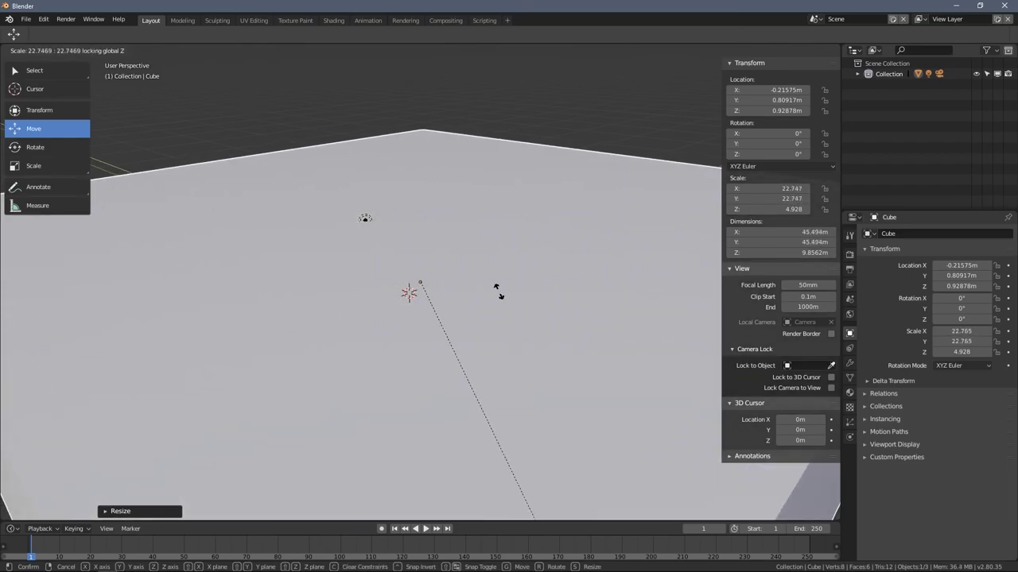
click(493, 291)
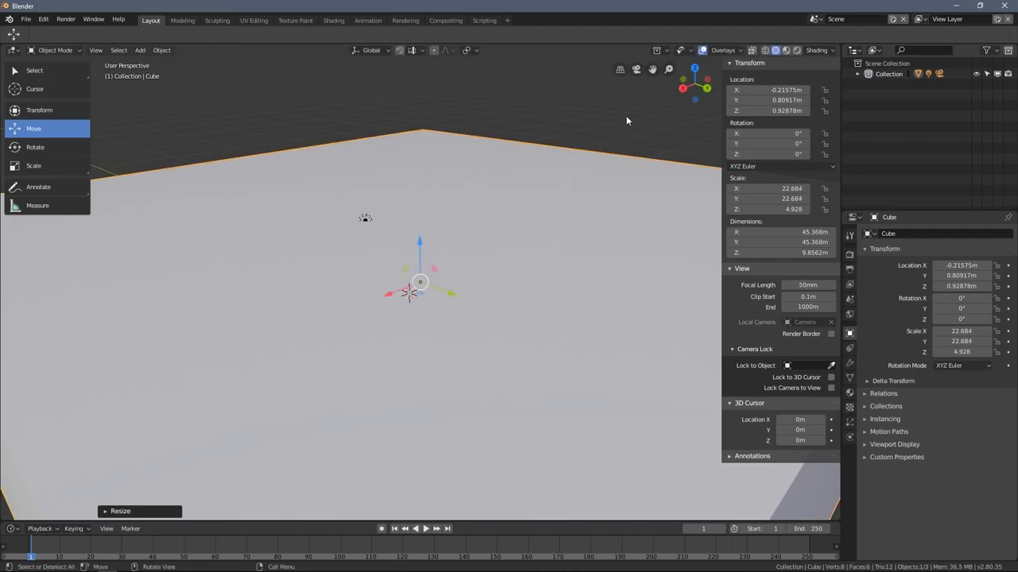
Scale the block down uniformly to about 3.767 in X and Y and 0.818 in Z.
key(s)
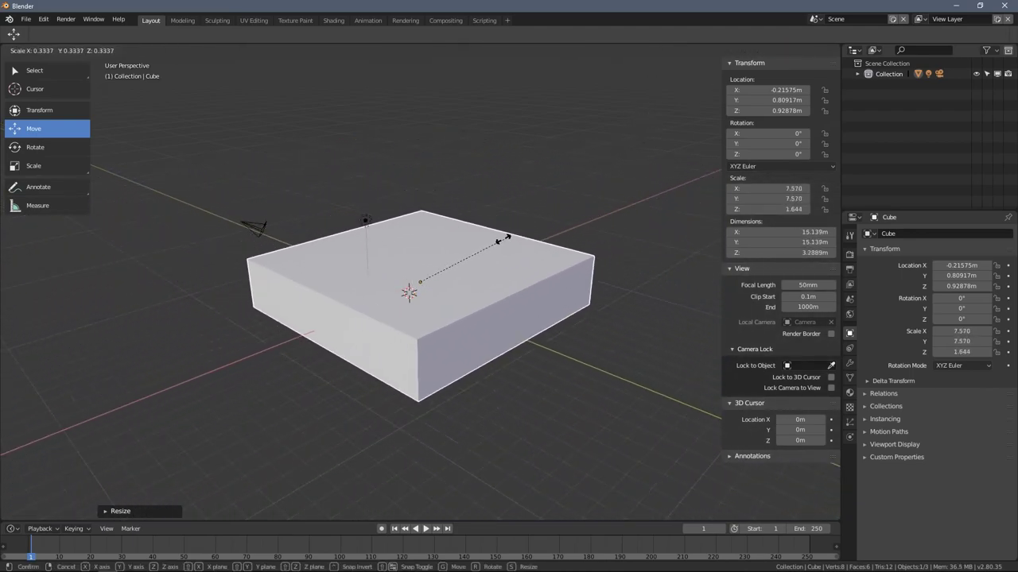
click(455, 258)
Enlarge the flat block in X and Y only, with the global Z axis locked out of the scaling.
key(s)
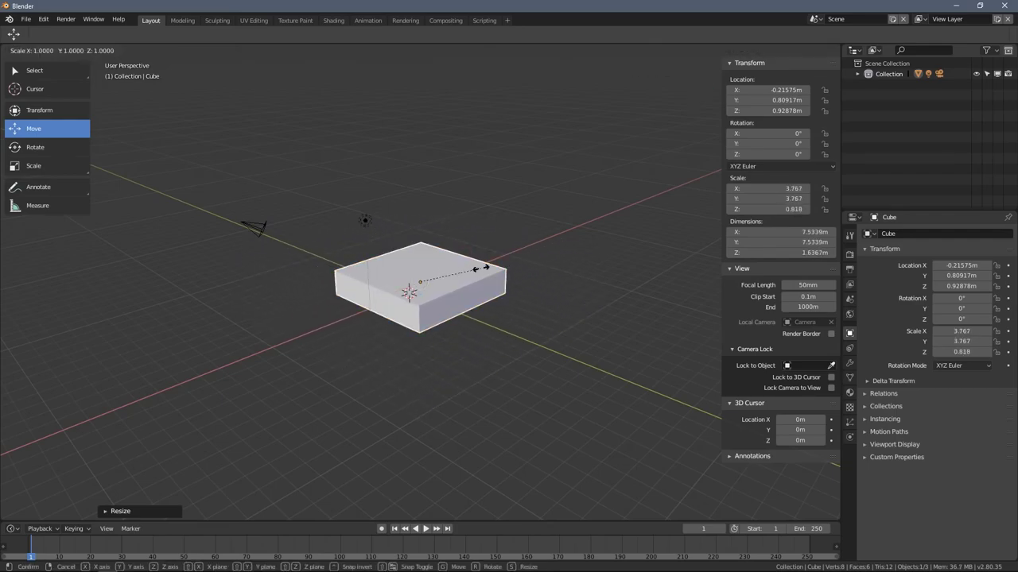
key(shift+z)
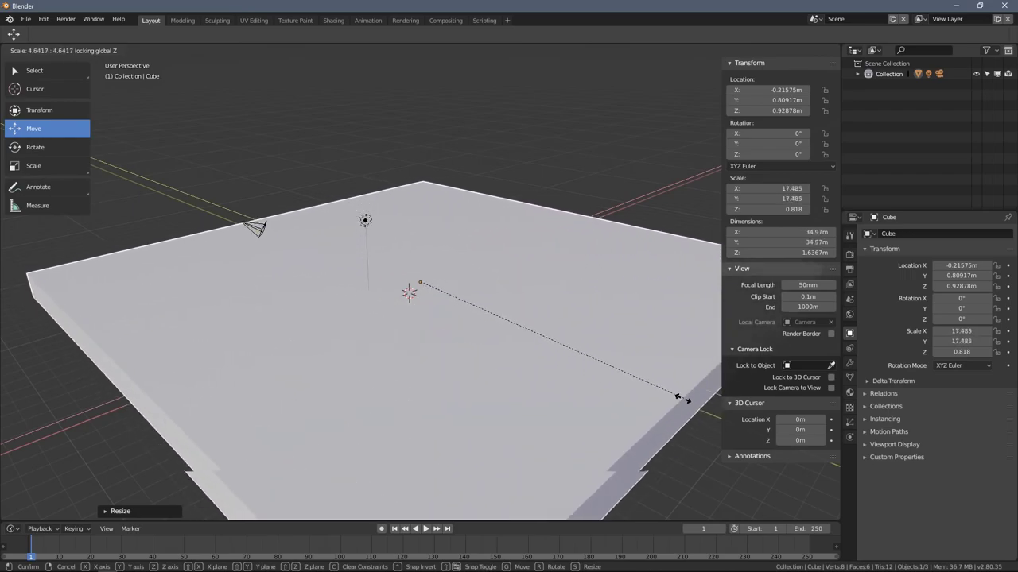
click(557, 382)
middle_drag(556, 382, 550, 353)
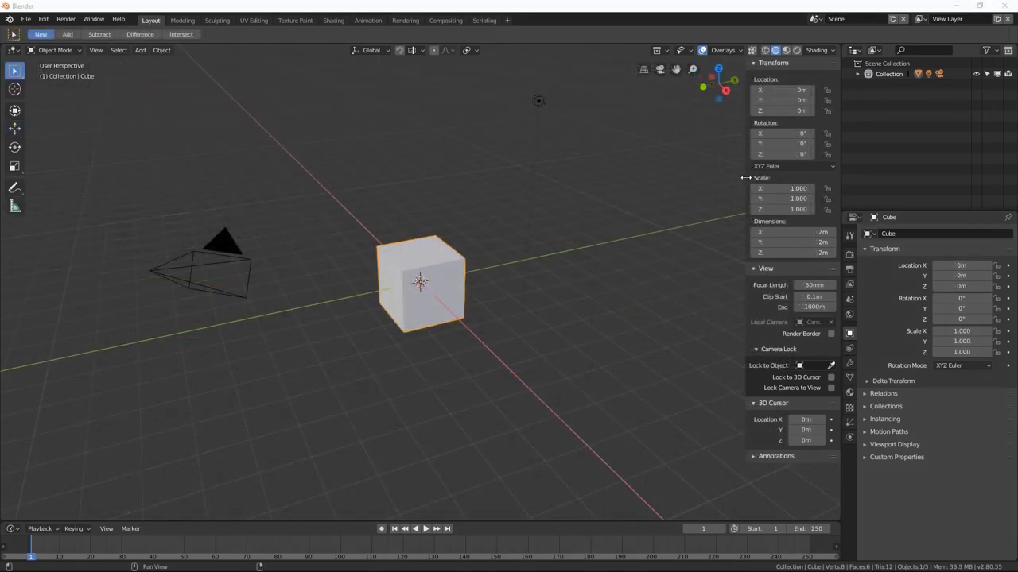
Widen the transform sidebar and the toolbar so the tool names show, and activate the Move tool.
drag(745, 177, 691, 166)
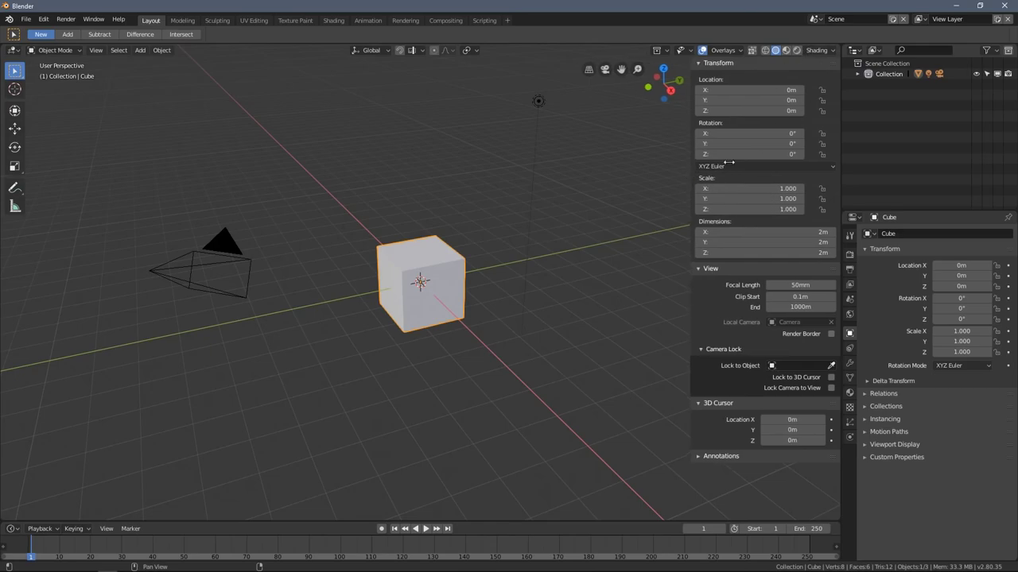
middle_drag(530, 250, 477, 254)
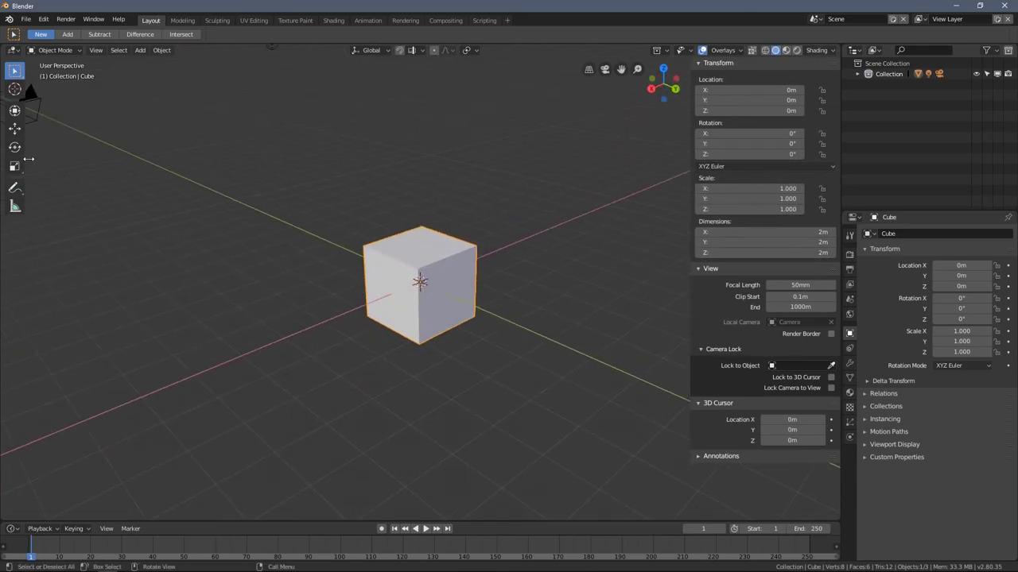
drag(28, 159, 97, 159)
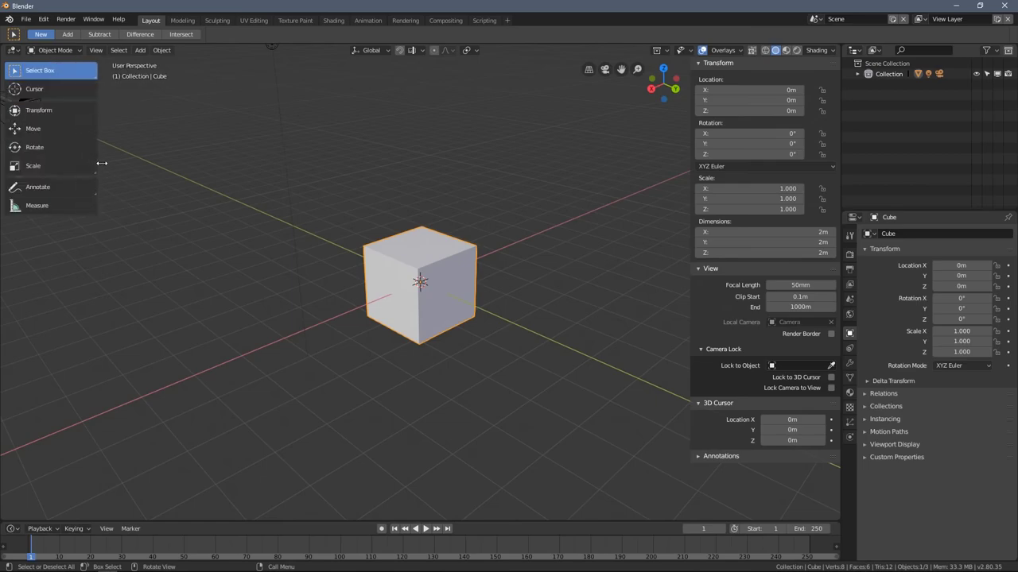
click(54, 135)
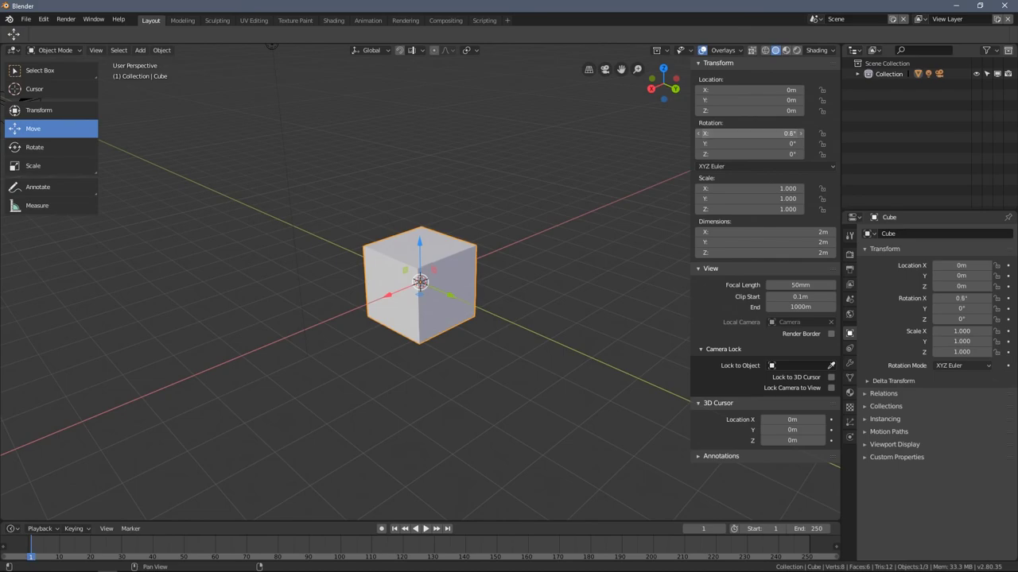
Adjust the cube's transform values to X rotation 51.8°, location 3.69, 2.4, 1.57 m and scale 2.43, 1.48, 1.5.
drag(752, 133, 782, 133)
drag(721, 90, 704, 115)
drag(704, 189, 727, 209)
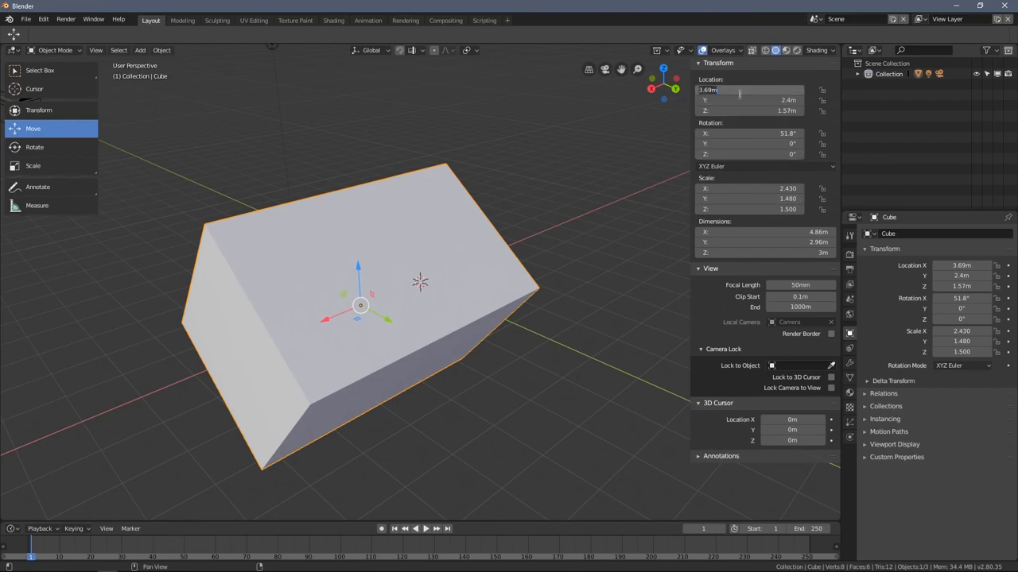
Reset the cube's X, Y and Z location to 0 m and its X rotation to 0°.
text(0)
key(Tab)
text(0)
key(Tab)
text(0)
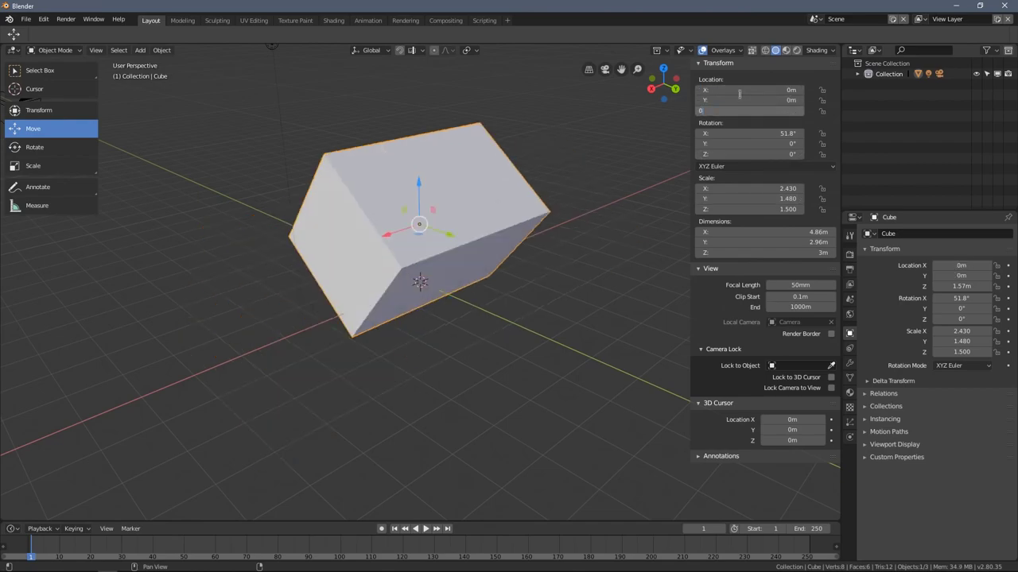
key(Tab)
text(0)
key(Tab)
key(Tab)
key(Tab)
Reset the cube's X, Y and Z scale values to 1.
text(1)
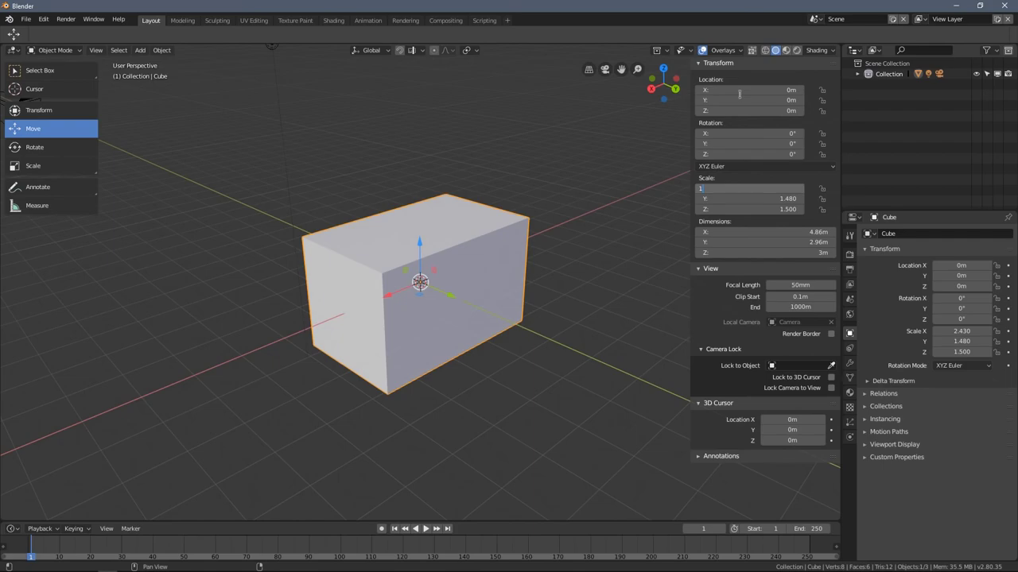
key(Tab)
text(1)
key(Tab)
text(1)
key(Return)
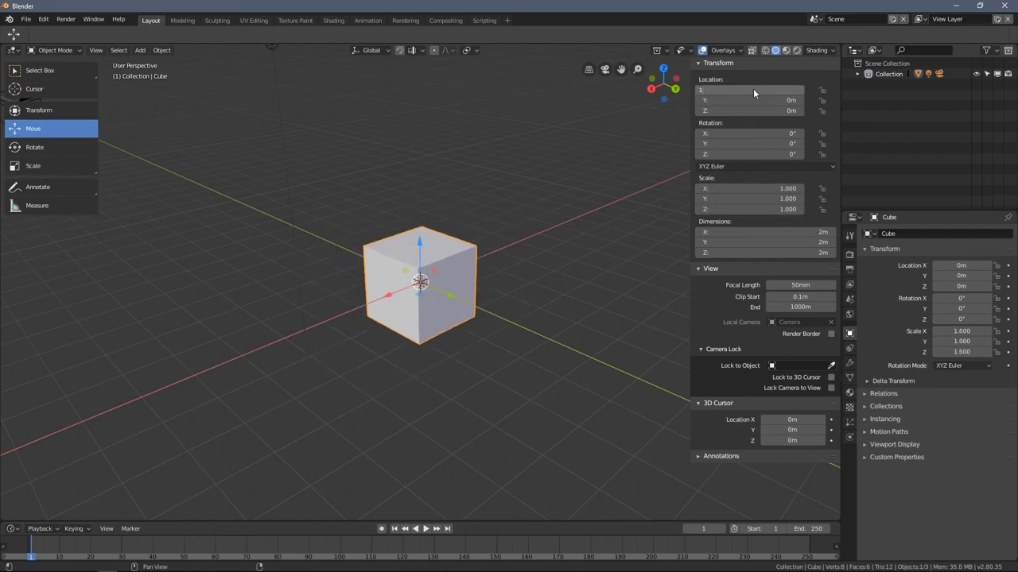
Enter exact location values for the cube: 1 m in X and 2 m in Y.
click(753, 90)
text(1)
key(Return)
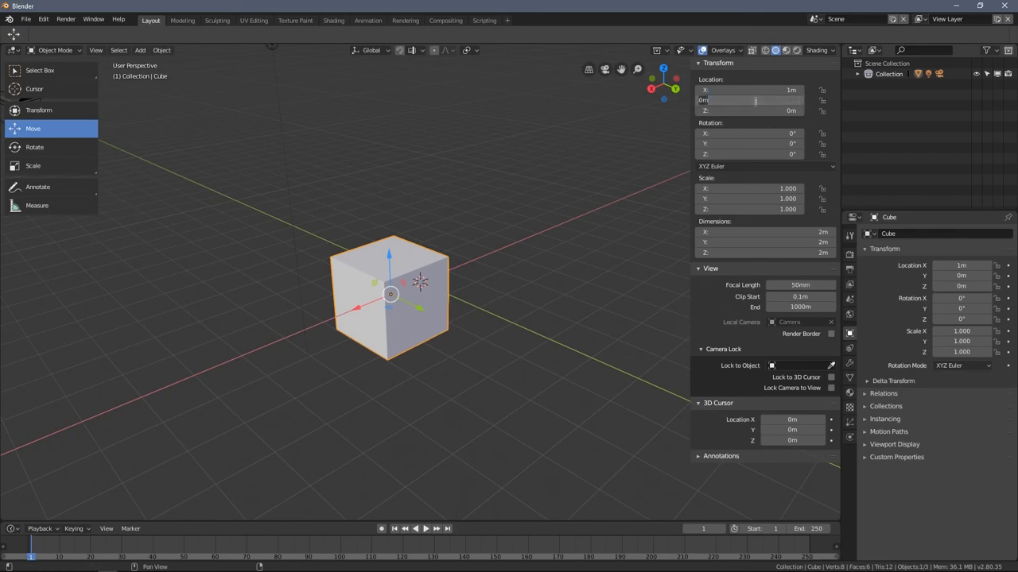
key(Return)
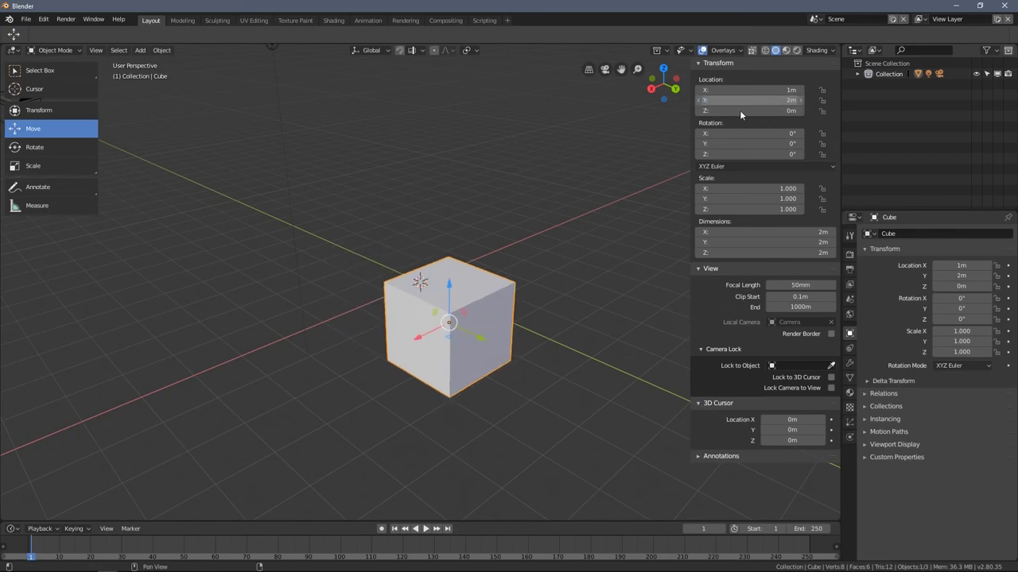
Return the cube's X and Y location values to 0 m.
key(Tab)
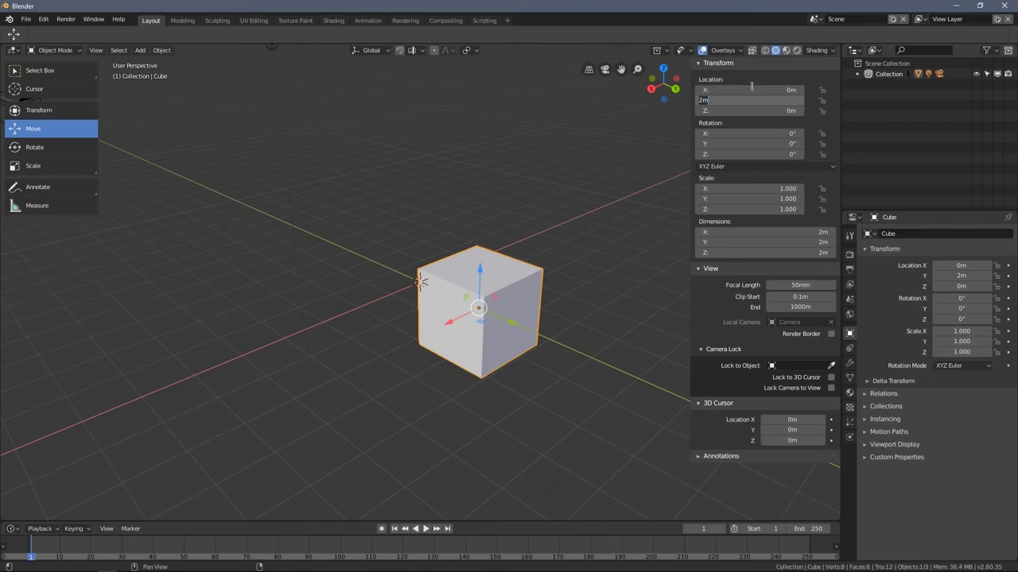
text(0)
key(Return)
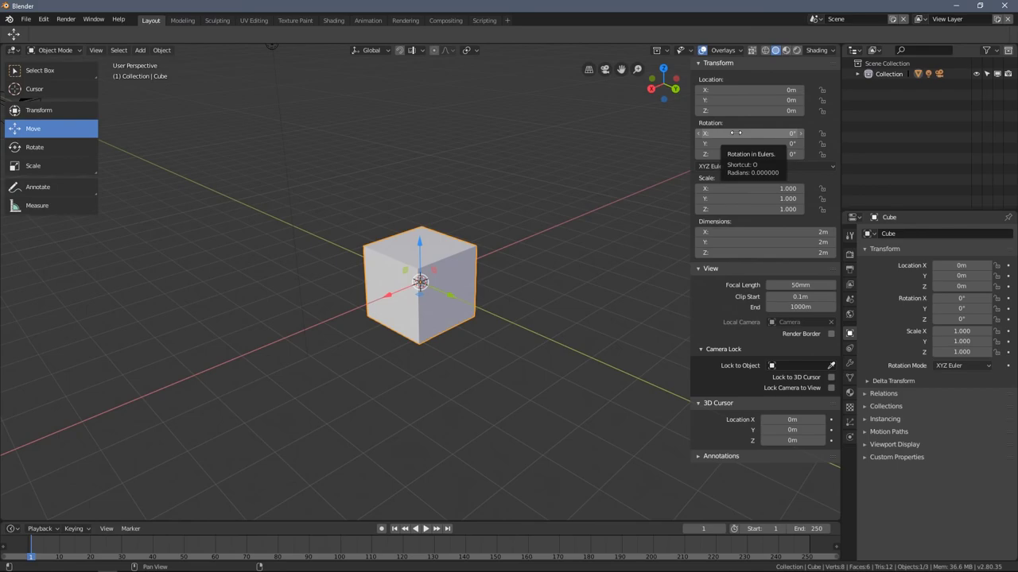
Set the cube's Y rotation to 90° and its Y location to -3 m in the transform values.
drag(733, 133, 803, 143)
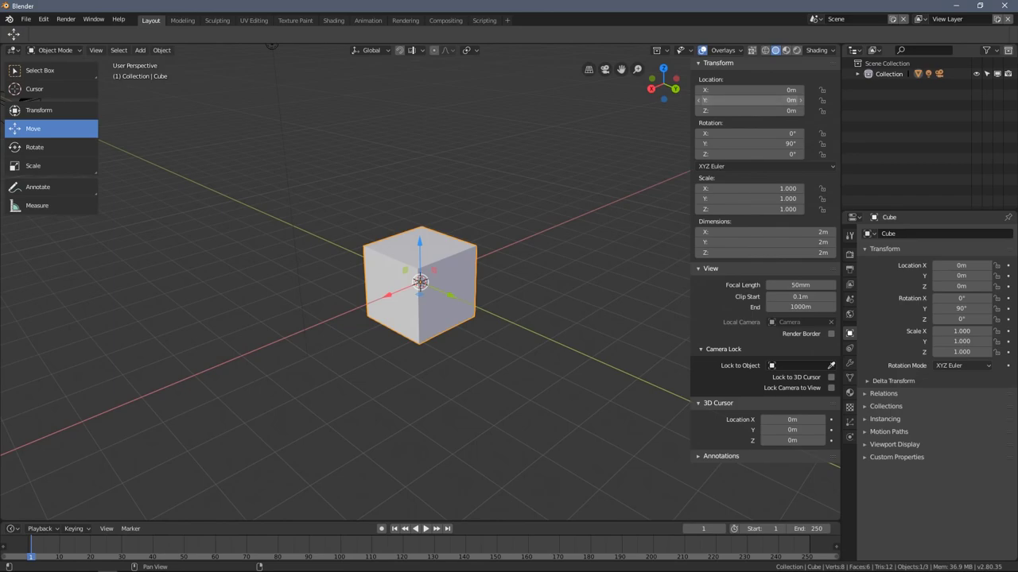
mouse_move(751, 100)
mouse_down()
mouse_move(715, 101)
mouse_move(763, 101)
mouse_move(712, 100)
mouse_move(733, 100)
mouse_up()
Move the cube with the axis gizmos in whole-metre increments to -5 m in X and 4 m in Y.
middle_drag(248, 272, 385, 251)
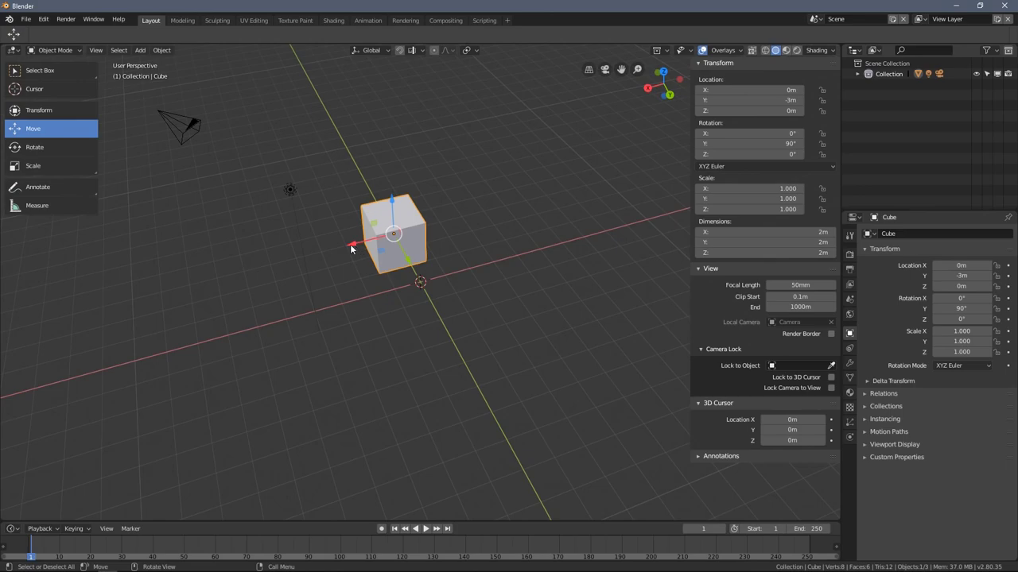
drag(352, 244, 481, 207)
middle_drag(480, 206, 404, 229)
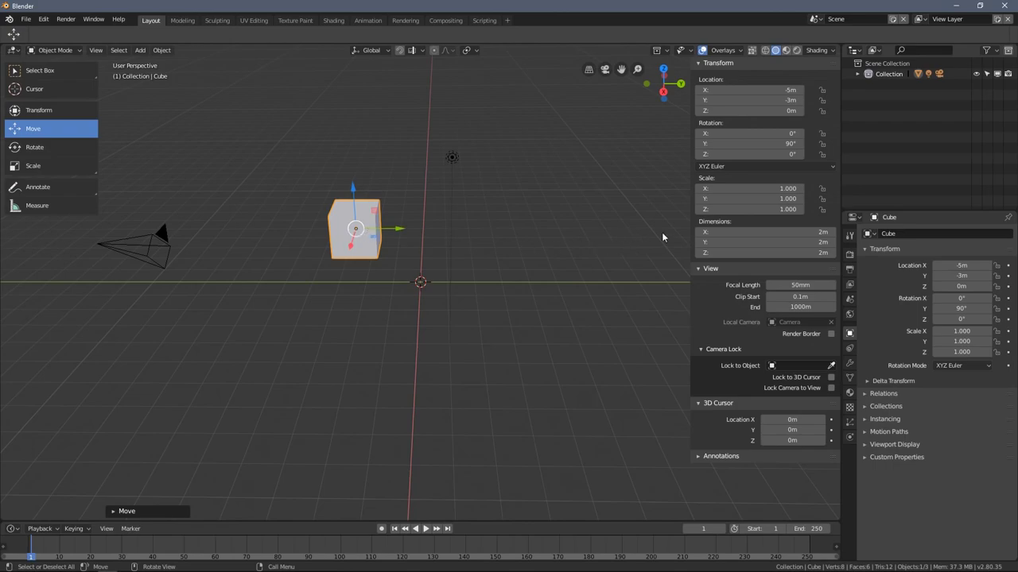
drag(404, 229, 562, 226)
Rotate the cube about the global X axis in snapped increments to rotation values 90°, 180° and 90°.
middle_drag(523, 267, 495, 309)
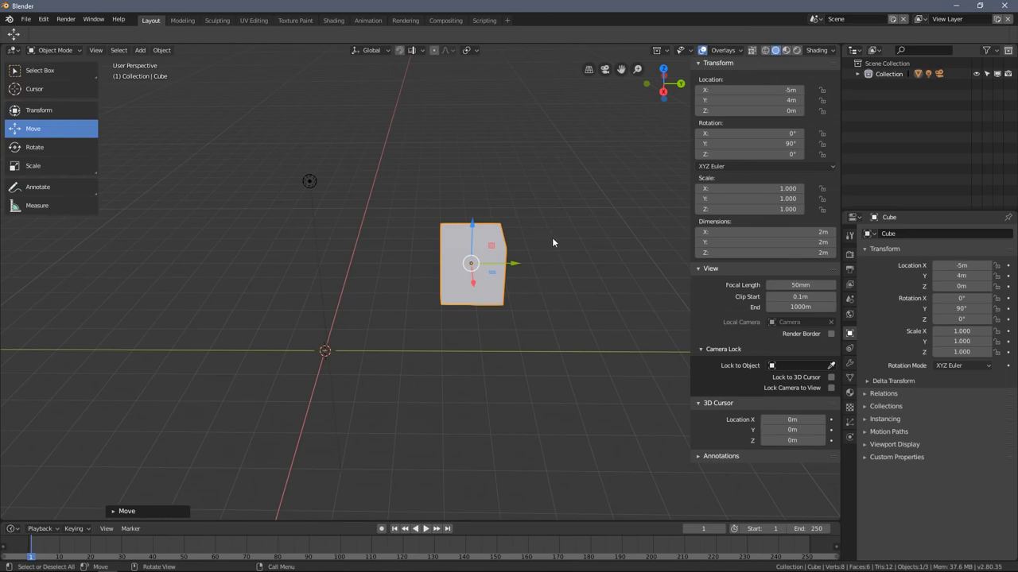
key(r)
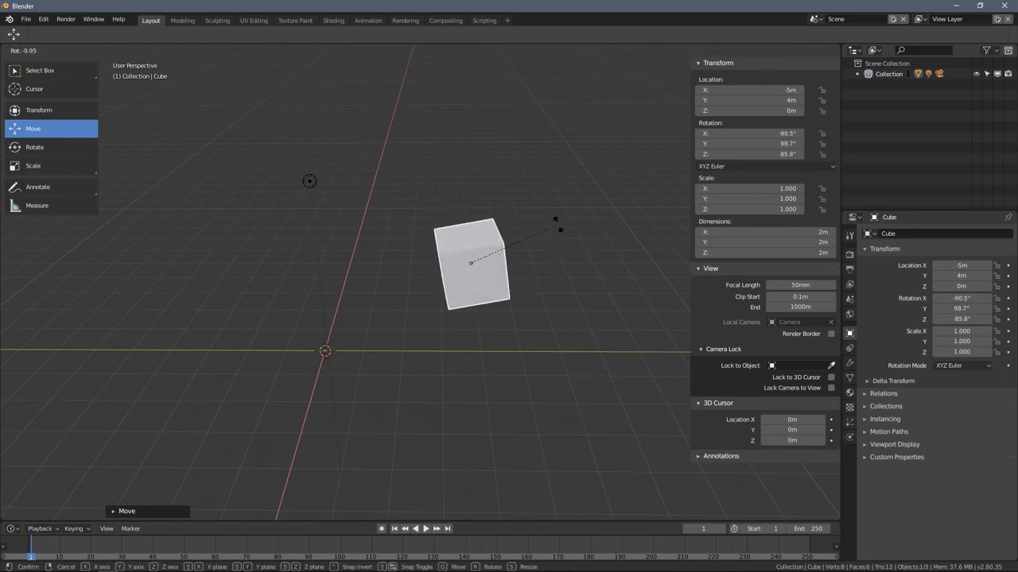
key(x)
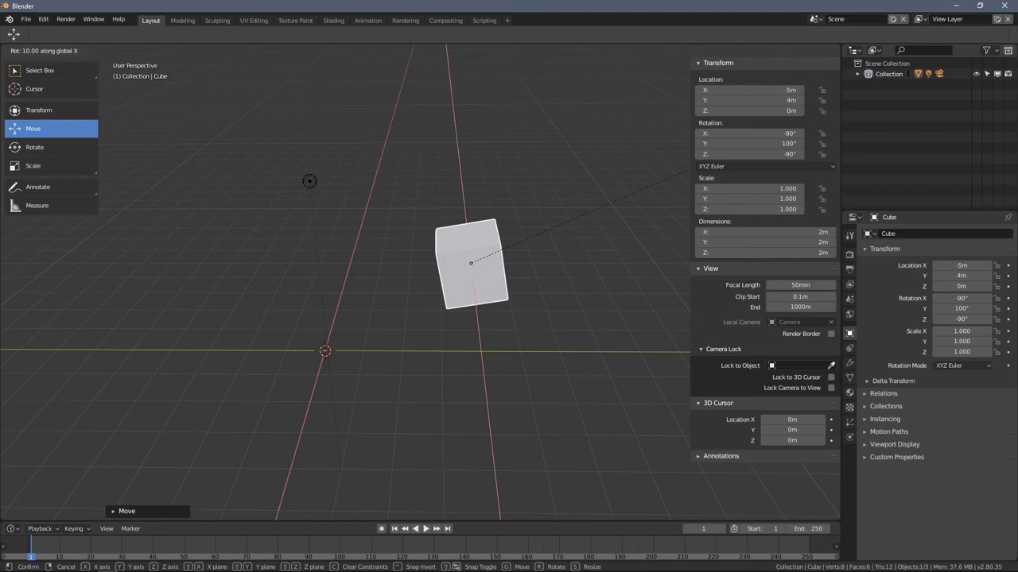
click(500, 364)
Scale the cube along the global Z axis only.
middle_drag(500, 365, 352, 313)
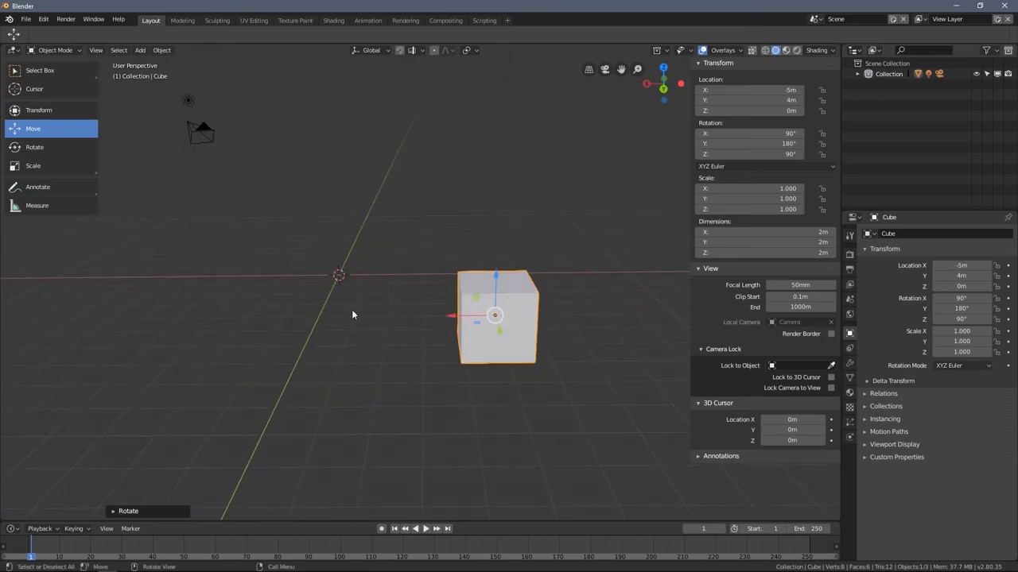
key(s)
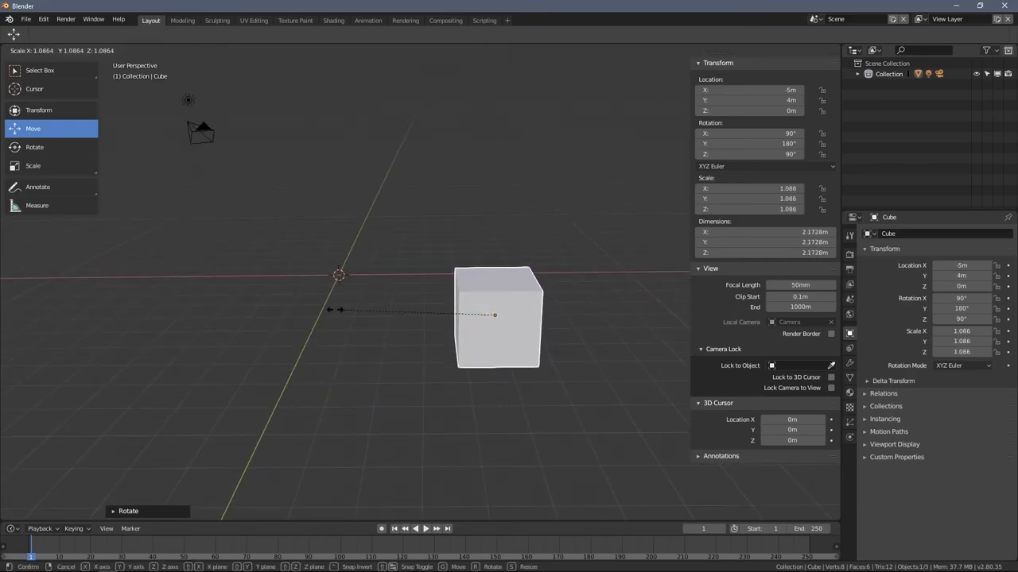
key(z)
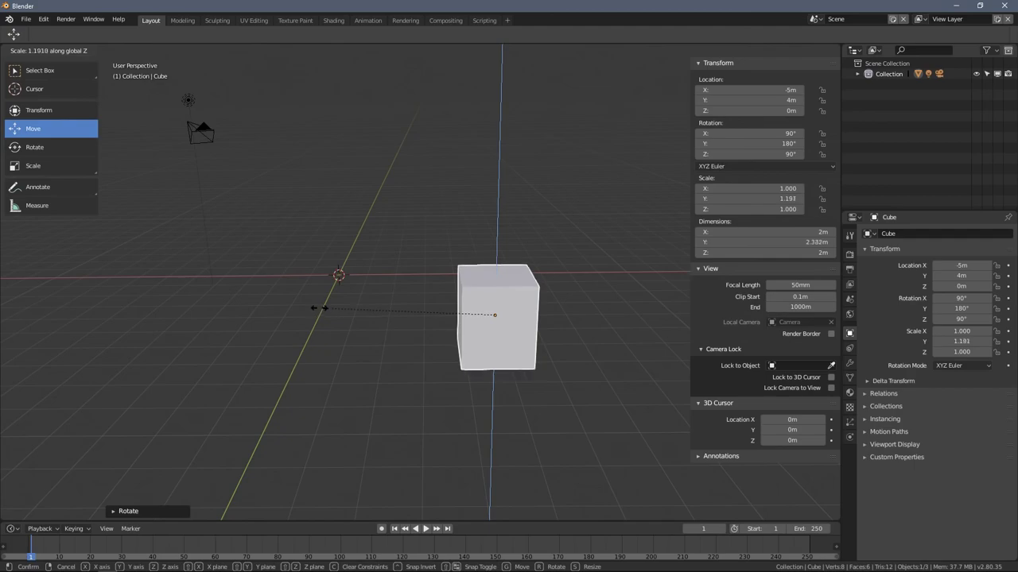
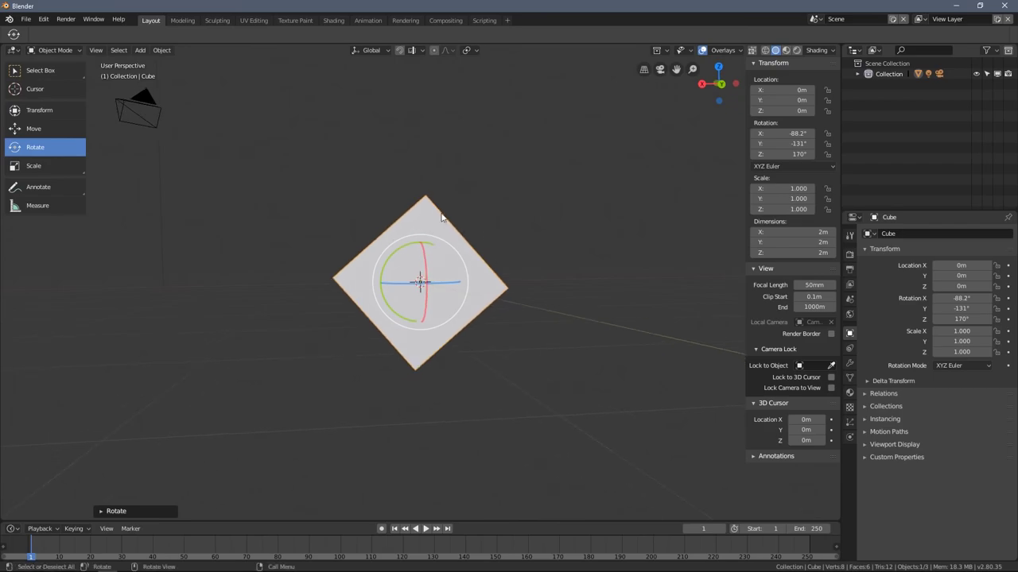
Rotate the cube around the view direction from two viewing angles, to rotation values of about 77.9°, -15.9° and 0.807°.
key(r)
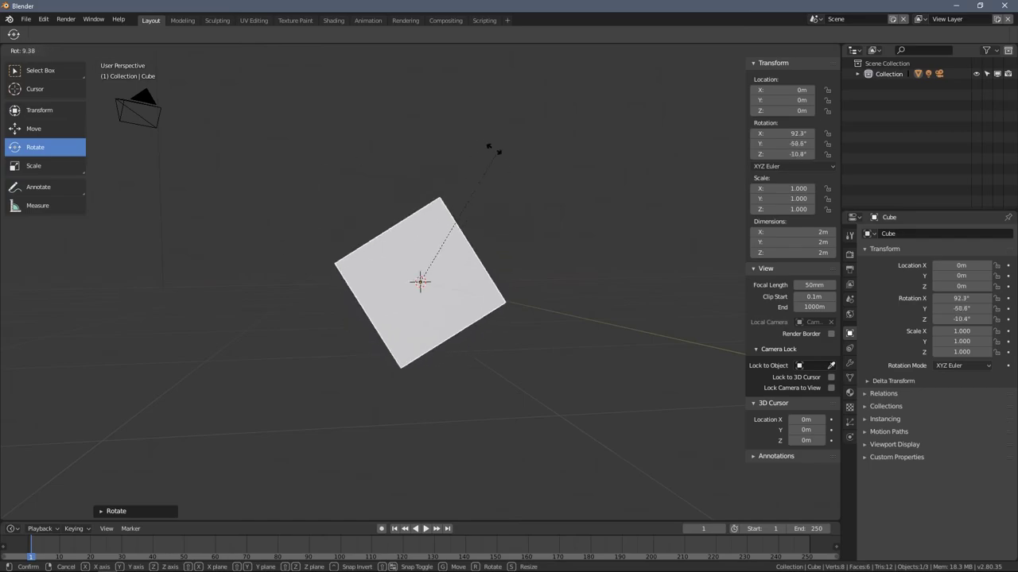
click(418, 125)
middle_drag(418, 125, 493, 203)
key(r)
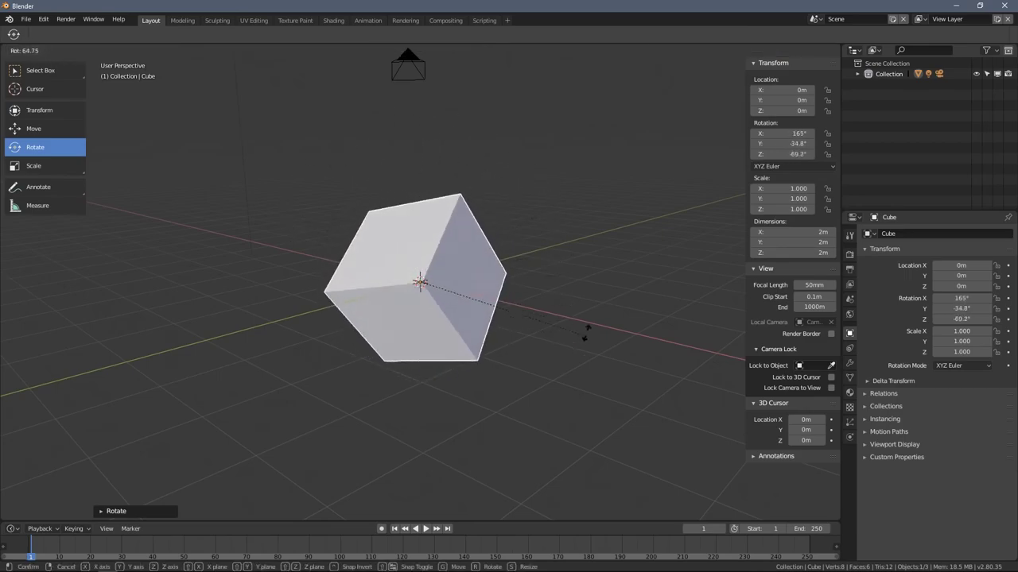
click(525, 167)
Tumble the cube freely with trackball rotation, seen from near ground level.
middle_drag(524, 167, 469, 168)
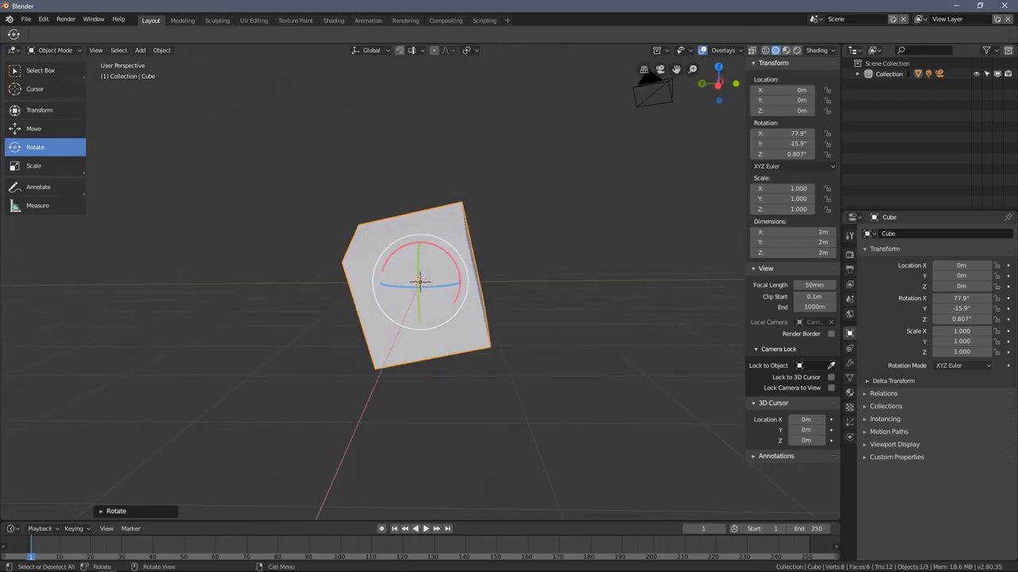
key(r)
key(r)
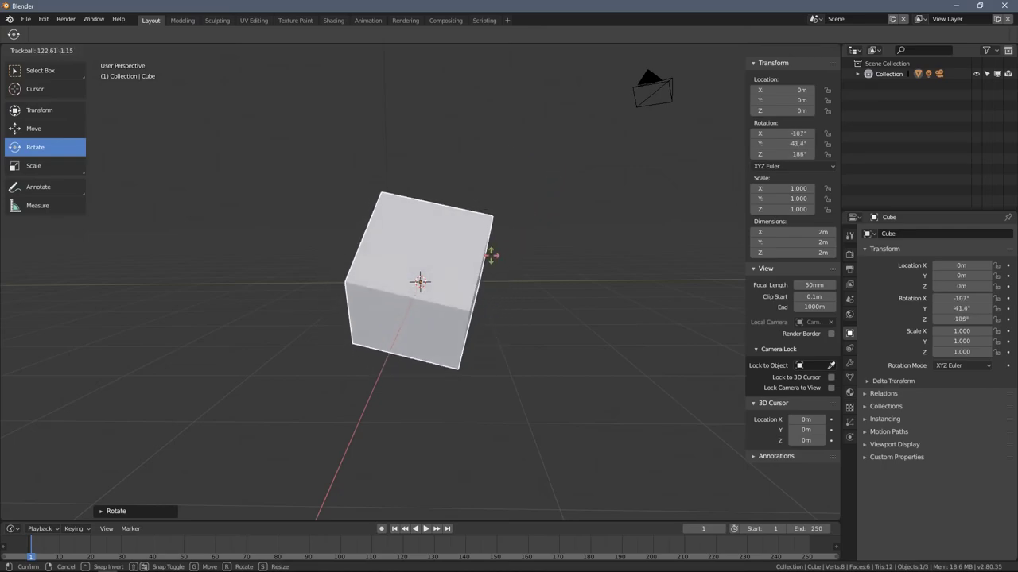
click(375, 163)
Tumble the cube with the gizmo and another trackball rotation, to about -610° in X, -65.7° in Y and 279° in Z.
middle_drag(589, 274, 495, 292)
drag(422, 279, 398, 270)
middle_drag(397, 270, 497, 170)
key(r)
key(r)
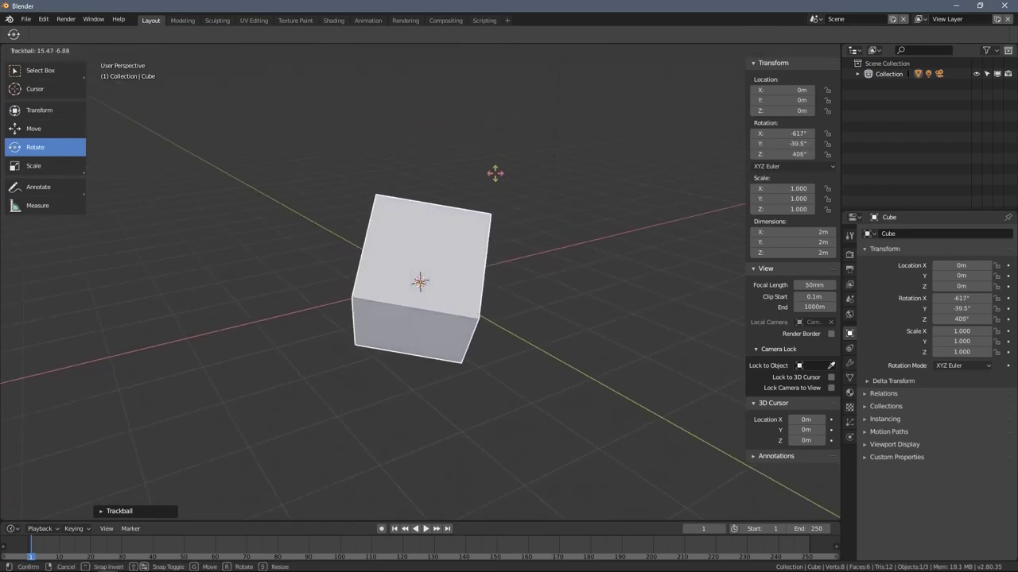
click(385, 164)
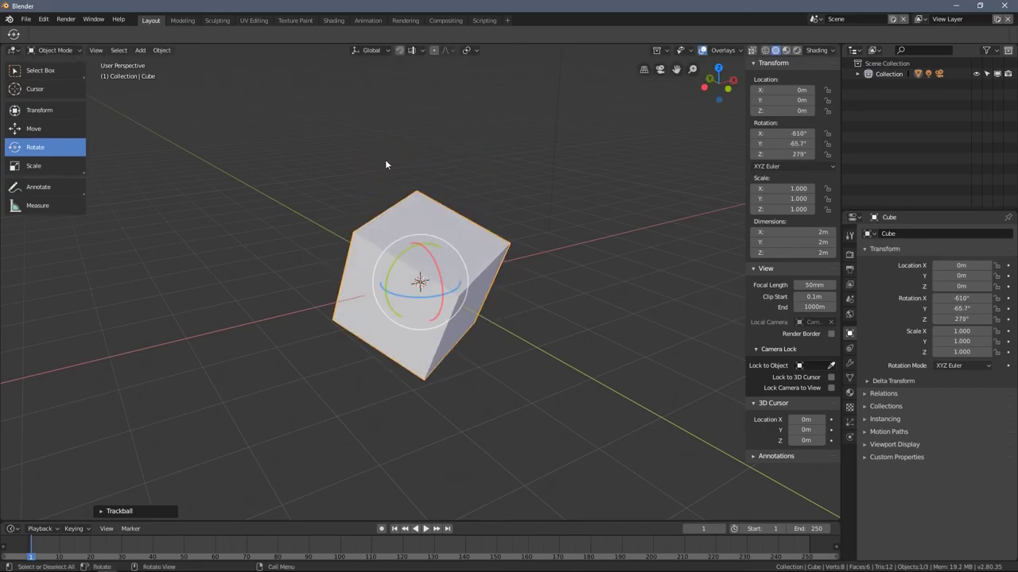
Rotate the cube around the view direction from above and from below, to about -601° in X, 56.3° in Y and 506° in Z.
key(r)
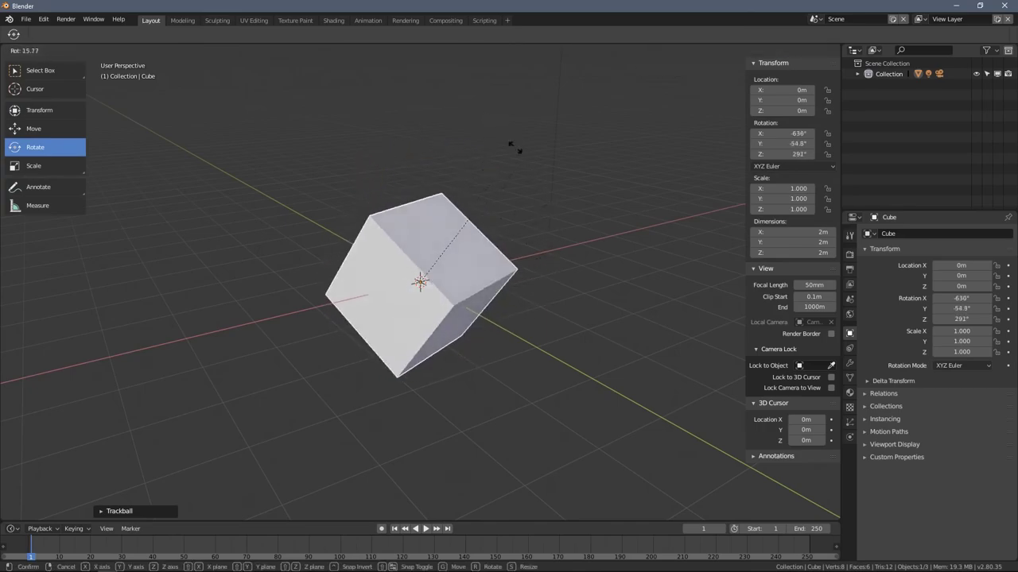
click(472, 164)
middle_drag(554, 251, 473, 186)
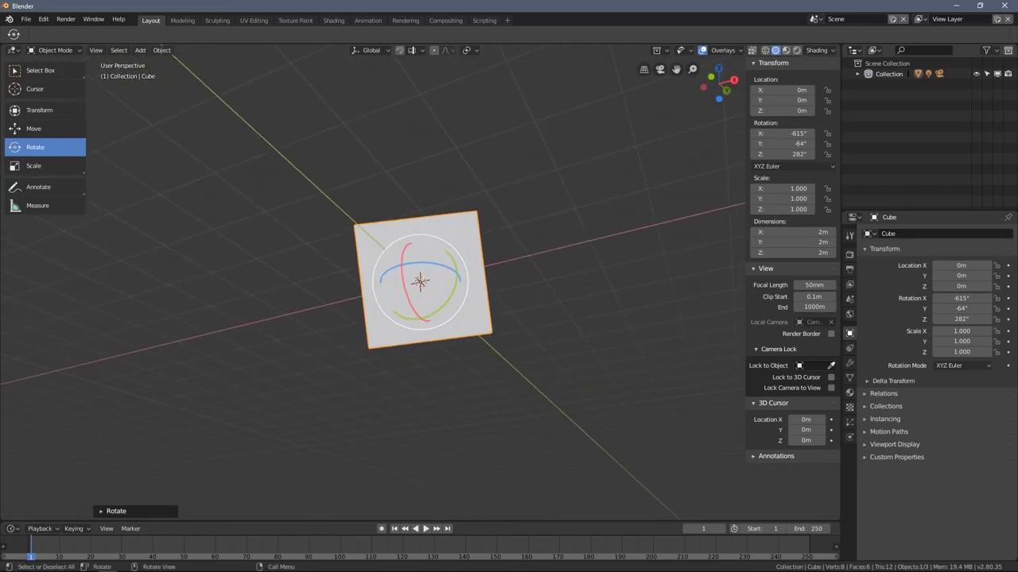
key(r)
click(247, 417)
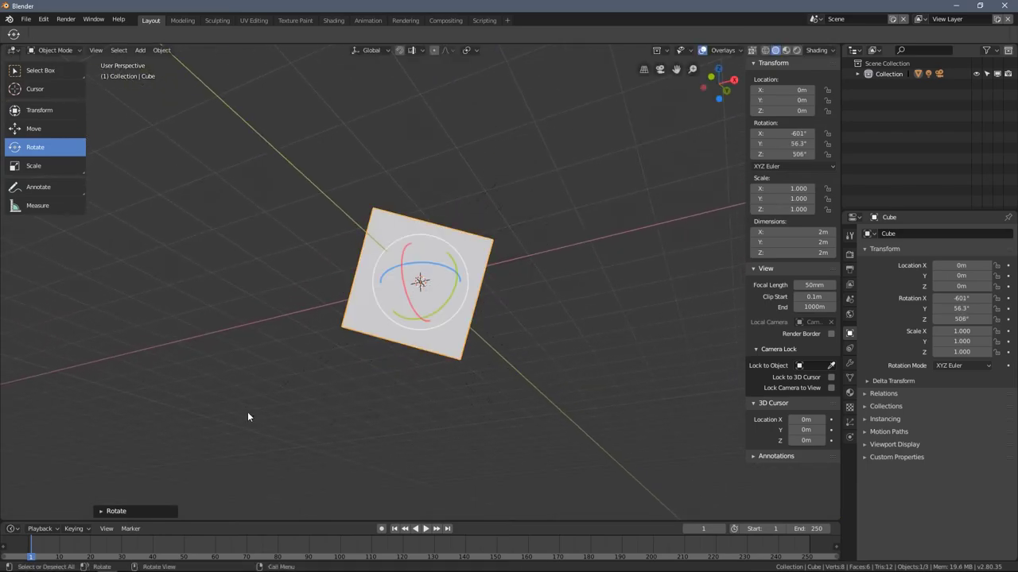
key(r)
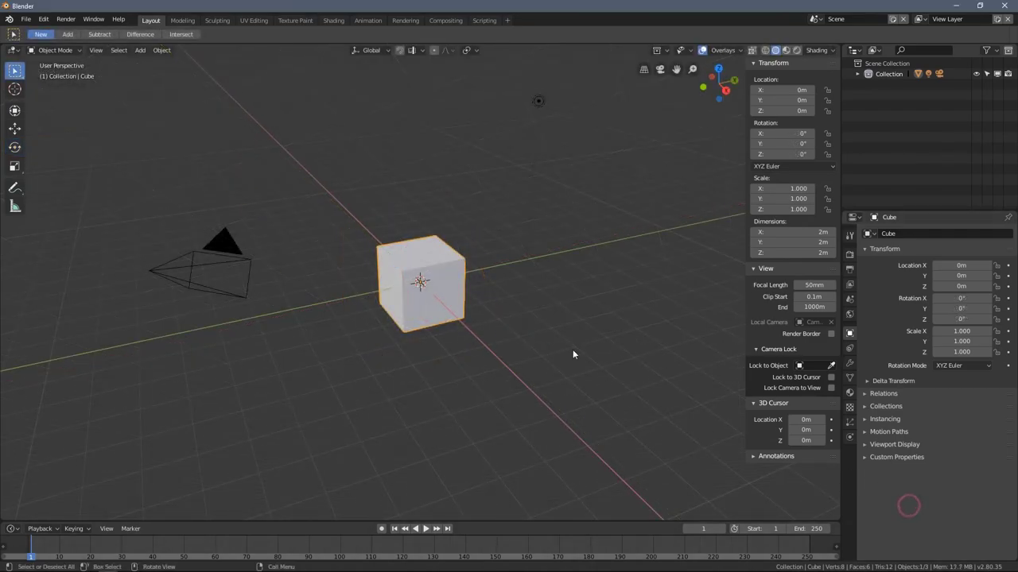
Widen the viewport tool strip until the tool names show, and activate the Rotate tool.
middle_drag(532, 288, 459, 276)
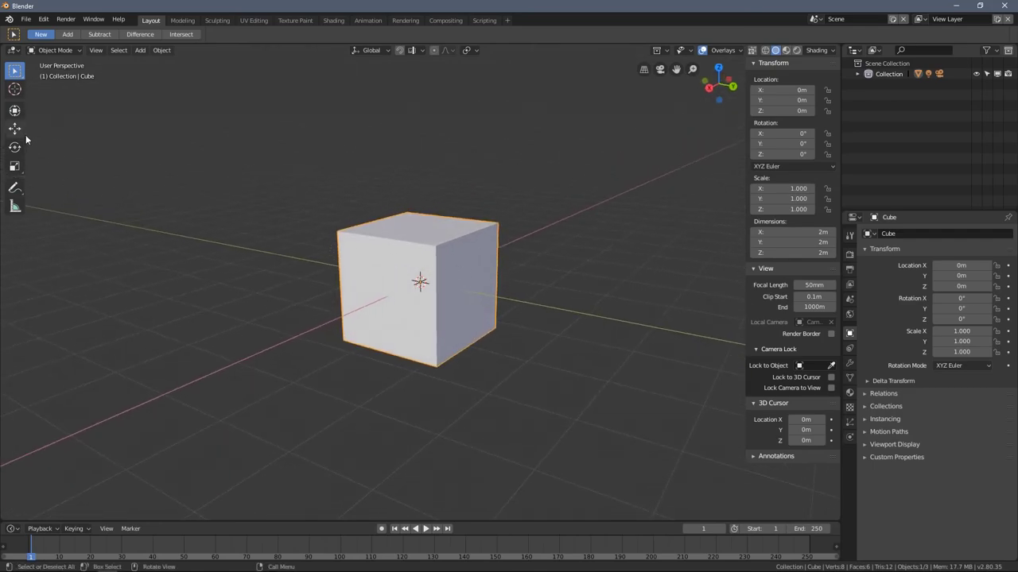
drag(27, 135, 59, 151)
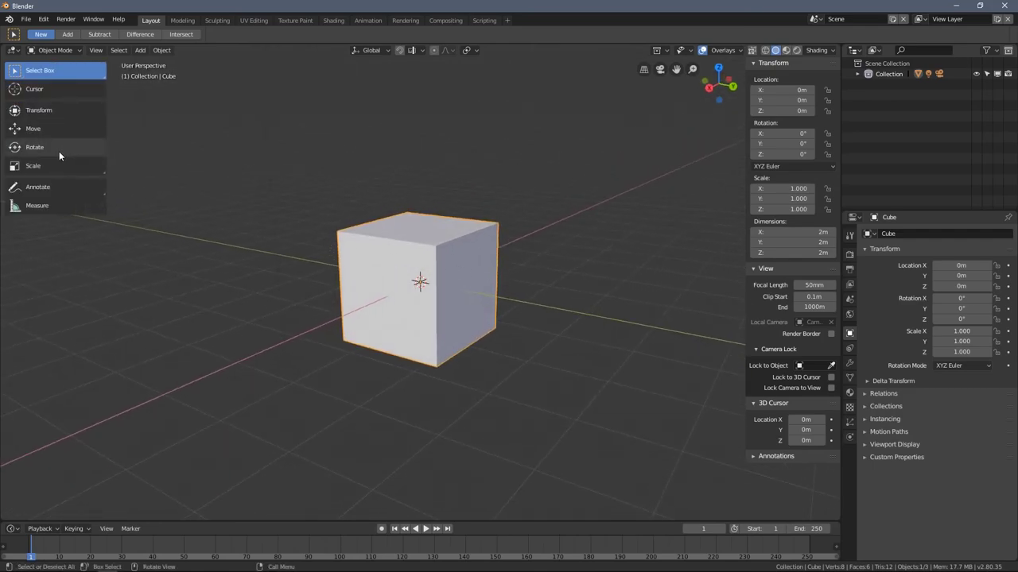
click(59, 151)
Rotate the cube around the global X axis with the gizmo, to an X rotation of about 734°.
middle_drag(548, 275, 525, 280)
drag(525, 280, 609, 308)
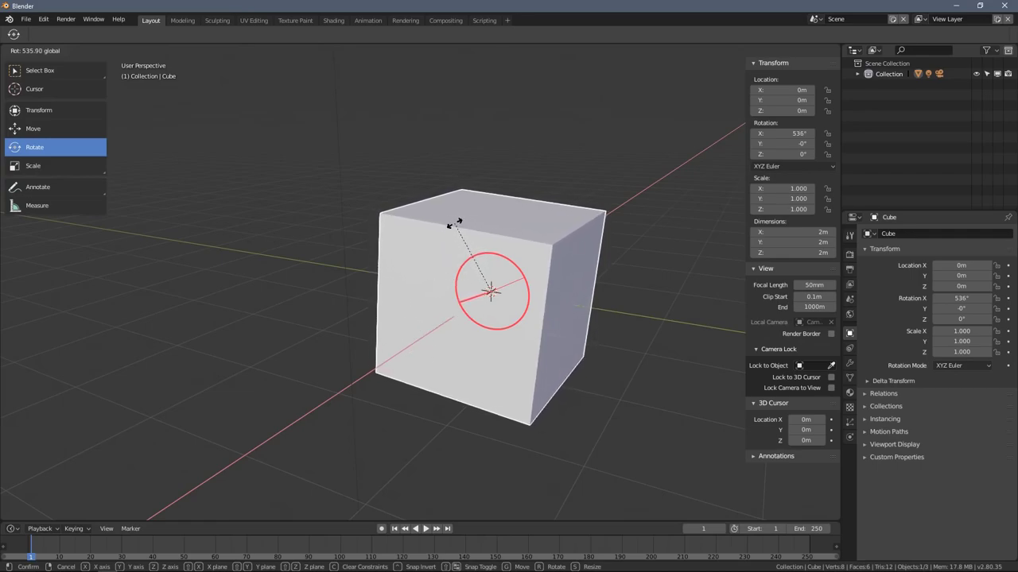
drag(450, 237, 548, 255)
drag(433, 325, 591, 307)
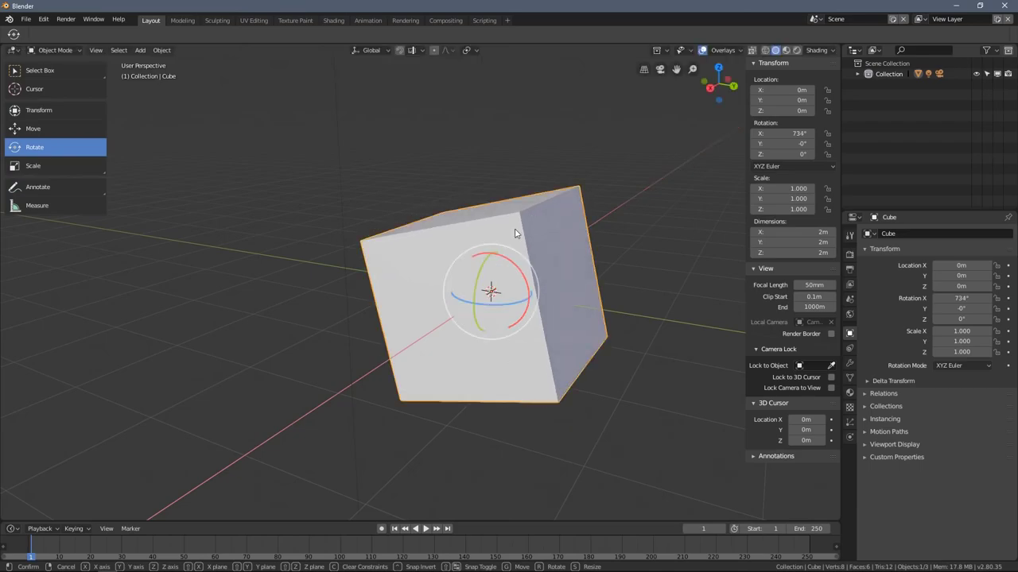
Widen the transform sidebar and reset the cube's X rotation to 0°.
drag(746, 132, 699, 132)
click(746, 133)
text(0)
key(Return)
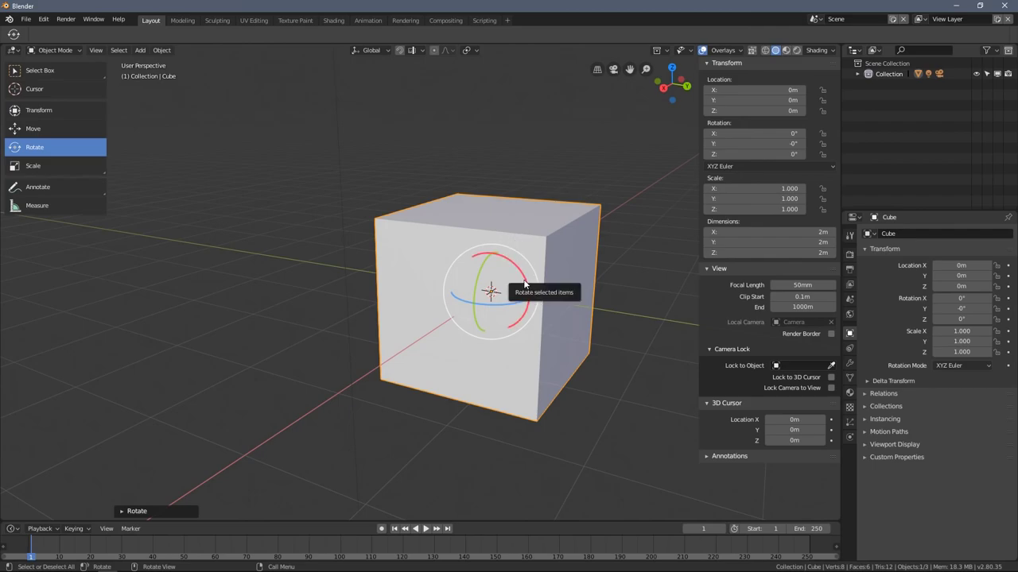
Rotate the cube around the global X axis in fine snapped increments, to an X rotation of about 446°.
drag(523, 283, 544, 229)
key(ctrl+z)
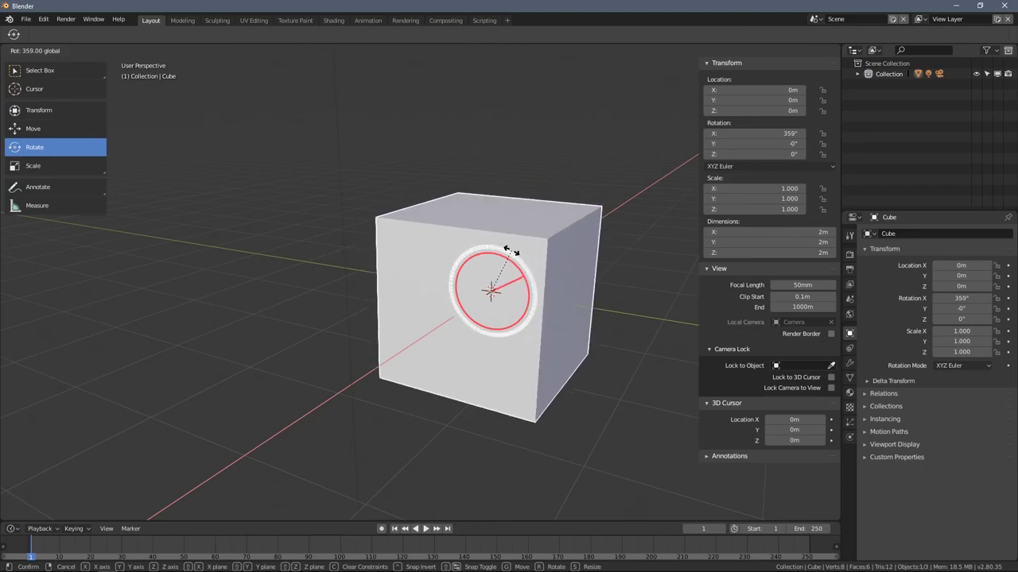
drag(552, 351, 509, 284)
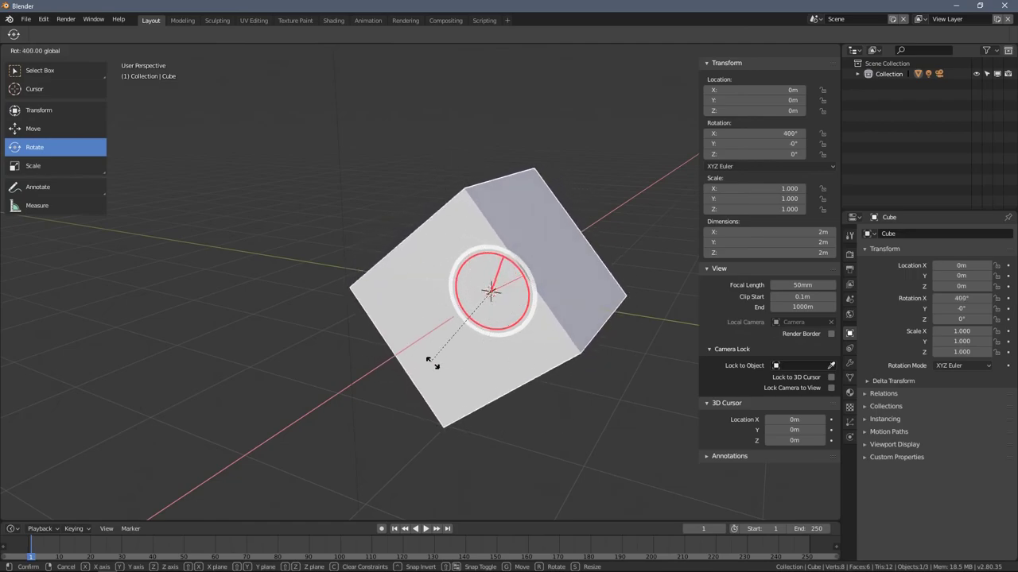
drag(420, 352, 421, 282)
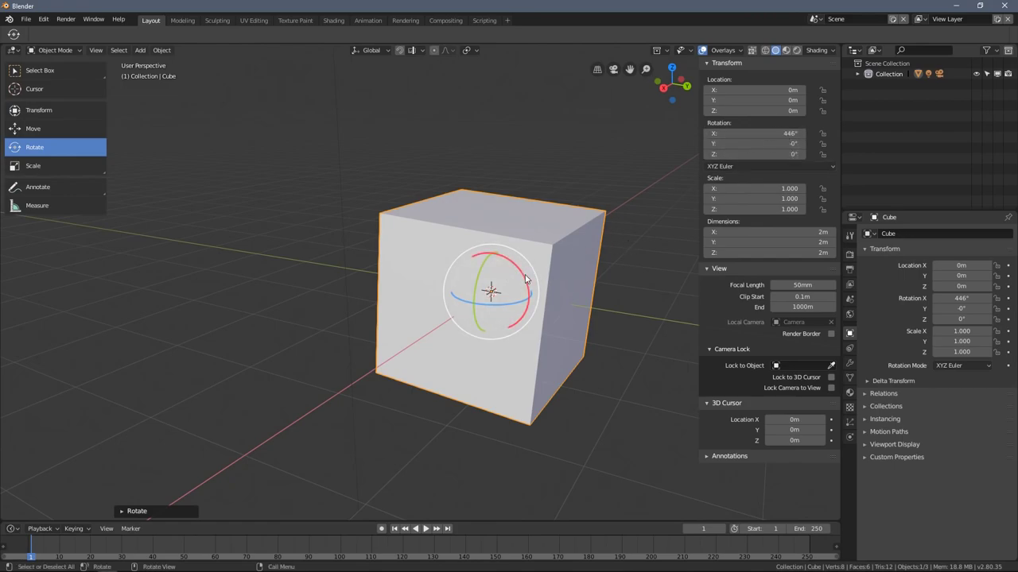
Rotate the cube further around X with increment snapping to about 632°, and reset its X rotation to 0°.
drag(524, 278, 562, 247)
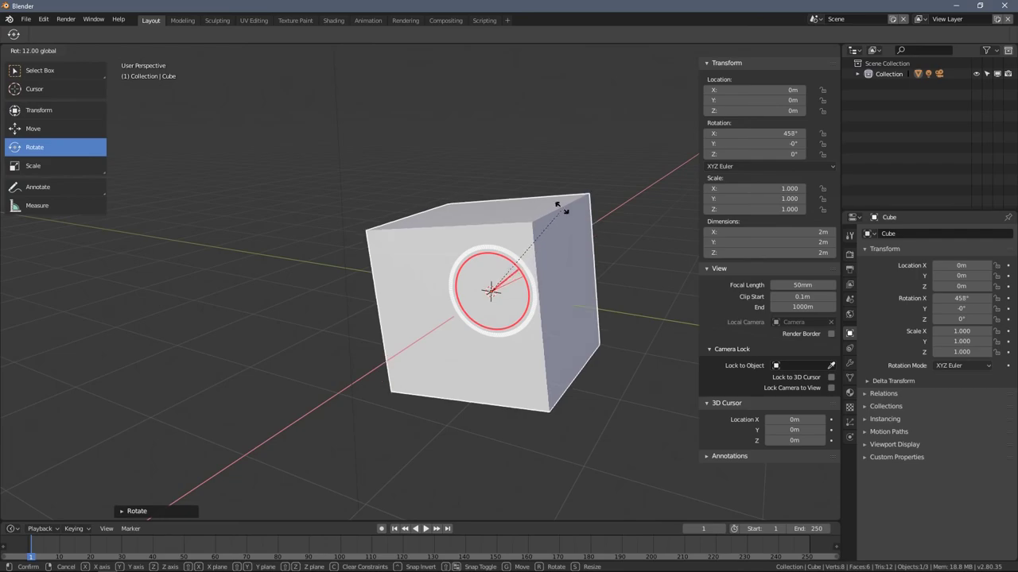
ctrl+drag(561, 208, 374, 291)
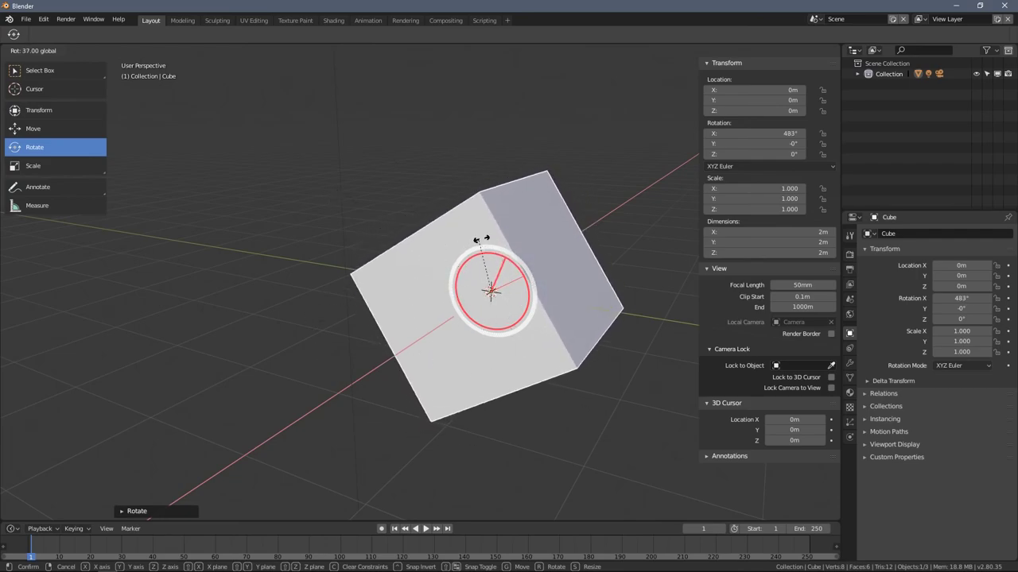
ctrl+drag(478, 217, 454, 226)
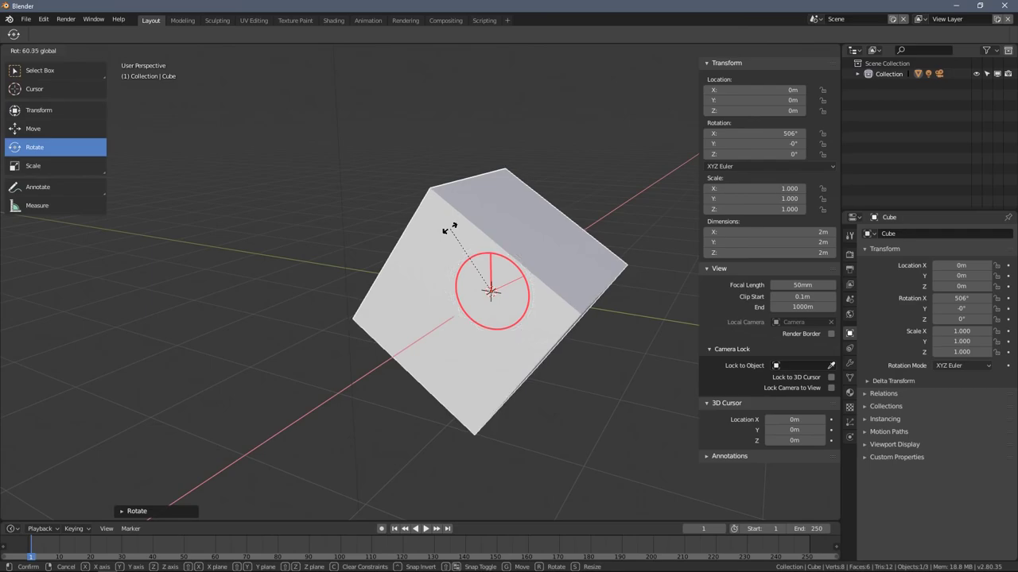
ctrl+drag(450, 228, 479, 376)
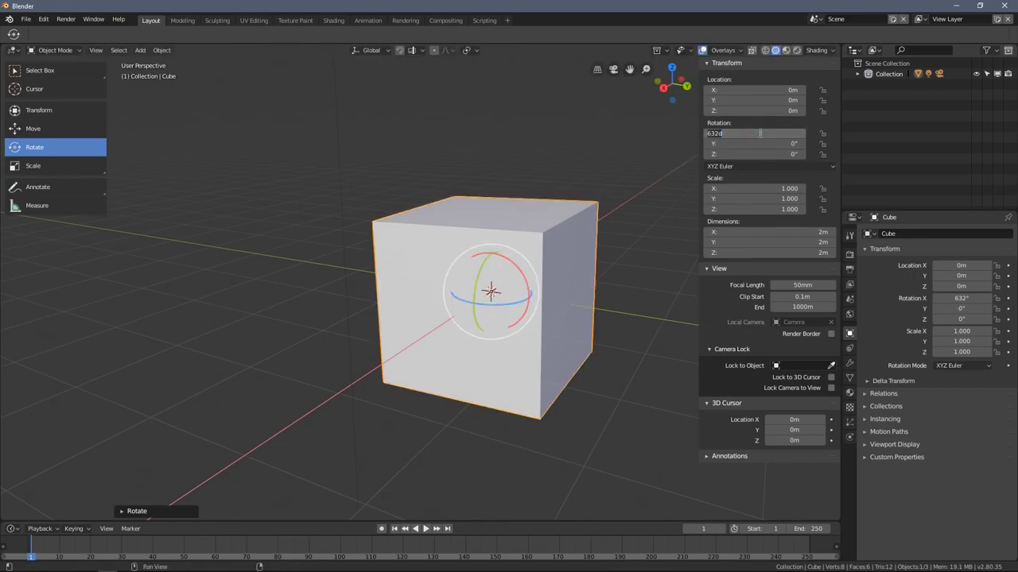
key(Return)
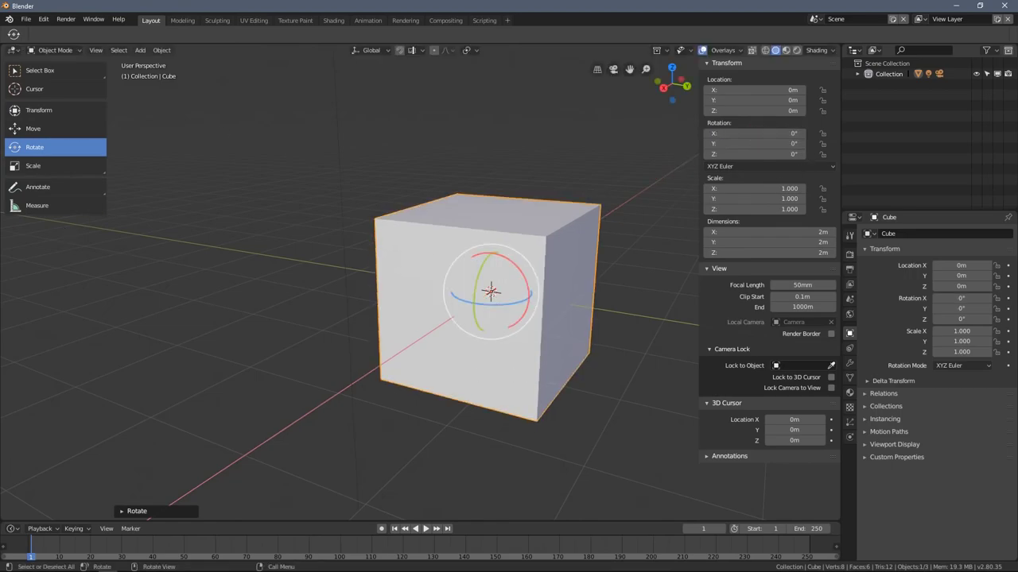
Activate the Move tool and shift the cube about 0.2 m along the X axis with the gizmo.
click(43, 129)
mouse_move(338, 258)
middle_down()
mouse_move(303, 273)
mouse_move(386, 347)
mouse_move(486, 307)
mouse_move(447, 243)
middle_up()
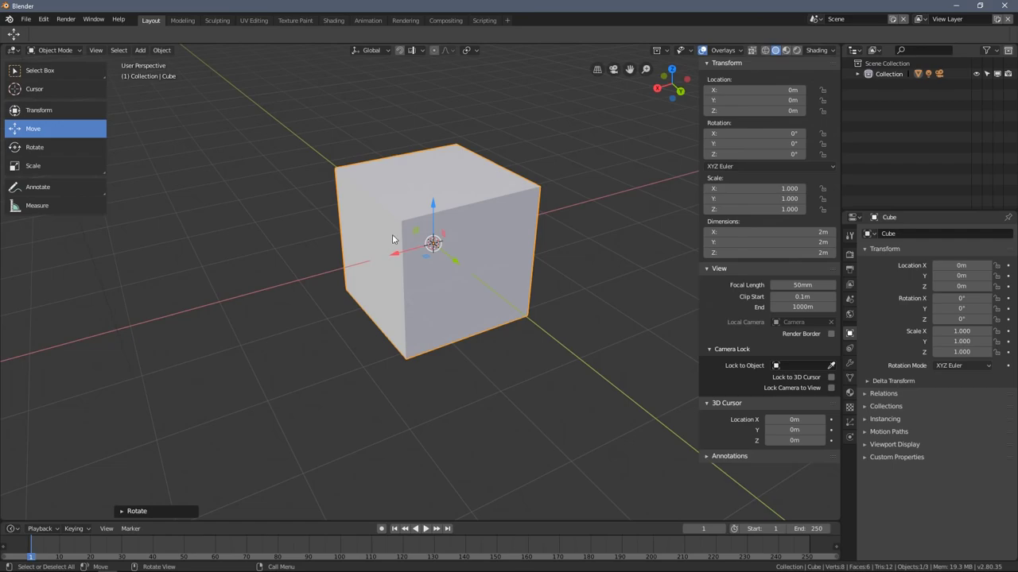
drag(398, 254, 368, 265)
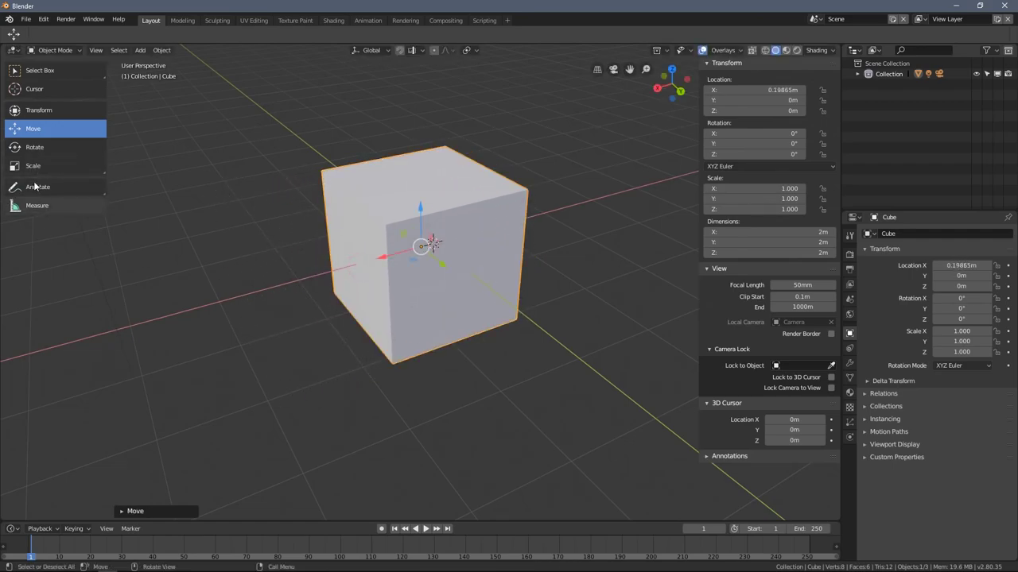
middle_drag(228, 223, 361, 274)
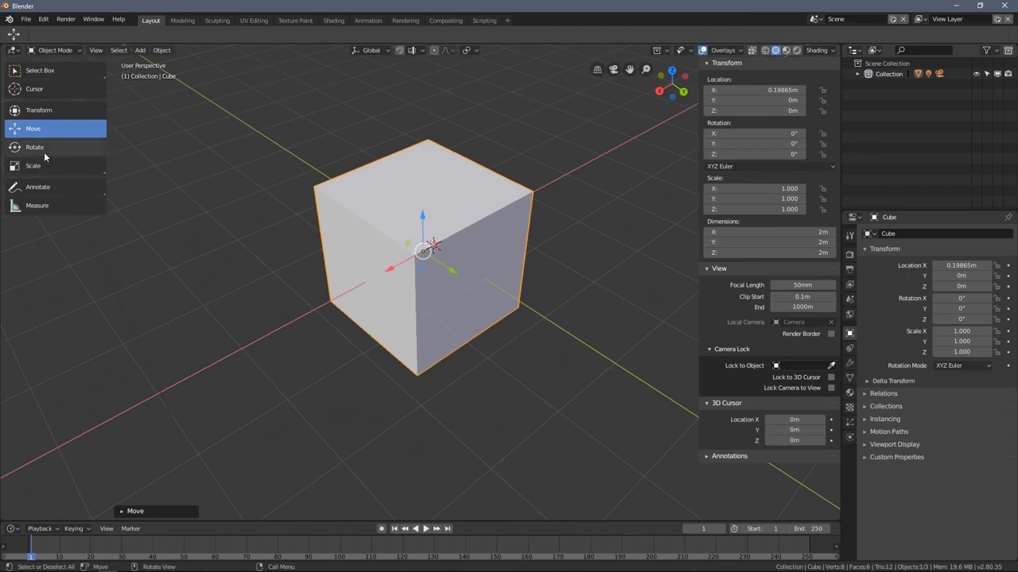
Reset the cube's X location to 0 m, and raise it to 0.1 m and on to 1 m.
text(0)
key(Return)
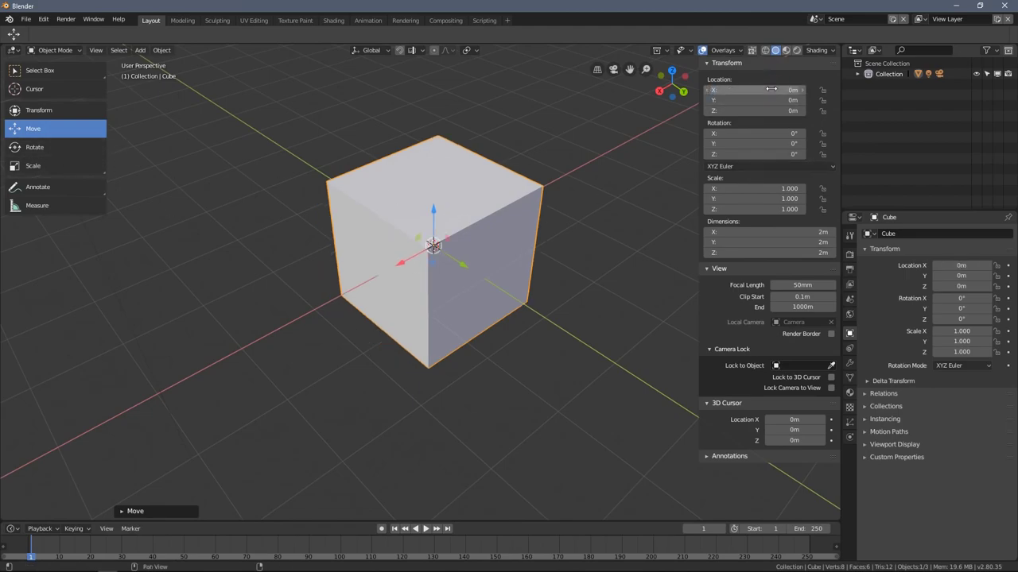
mouse_move(755, 90)
mouse_down()
mouse_move(703, 90)
mouse_move(827, 90)
mouse_move(756, 90)
mouse_up()
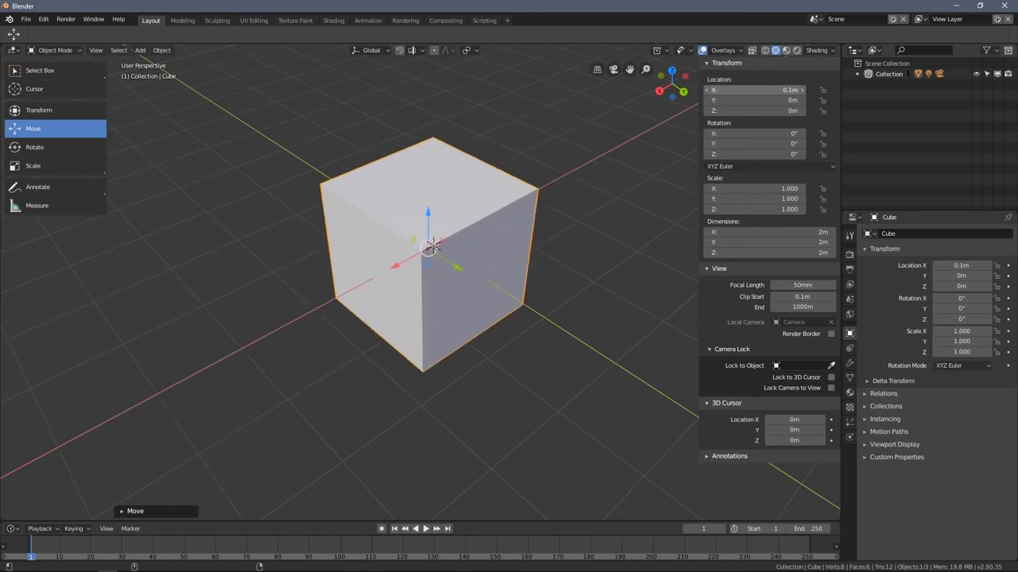
mouse_move(787, 90)
mouse_down()
mouse_move(819, 90)
mouse_move(792, 89)
mouse_up()
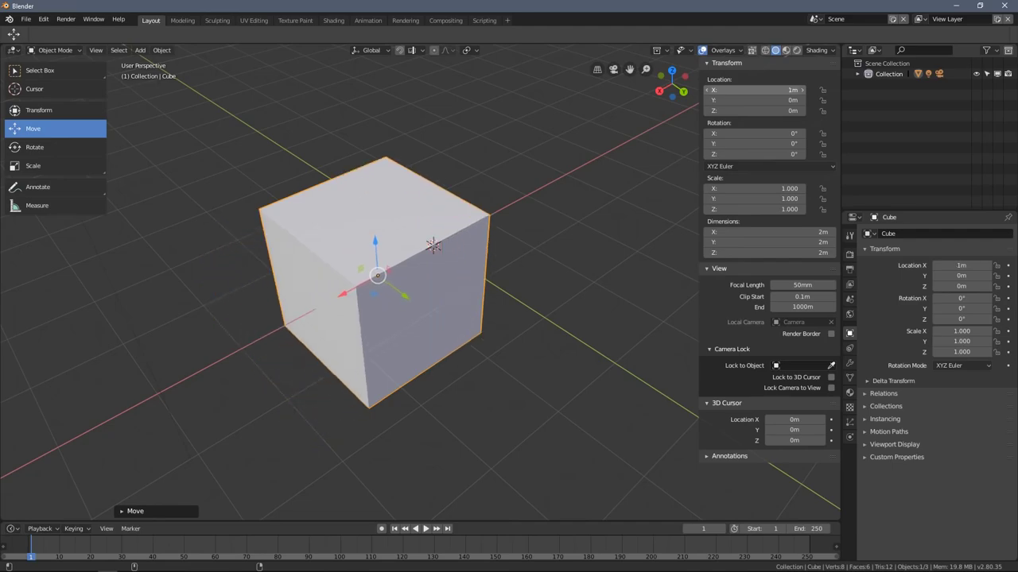
Move the cube constrained to the Y axis to about 3.73 m, and bring it back to about 0.7 m with the gizmo.
middle_drag(578, 231, 417, 256)
scroll(418, 256, down, 3)
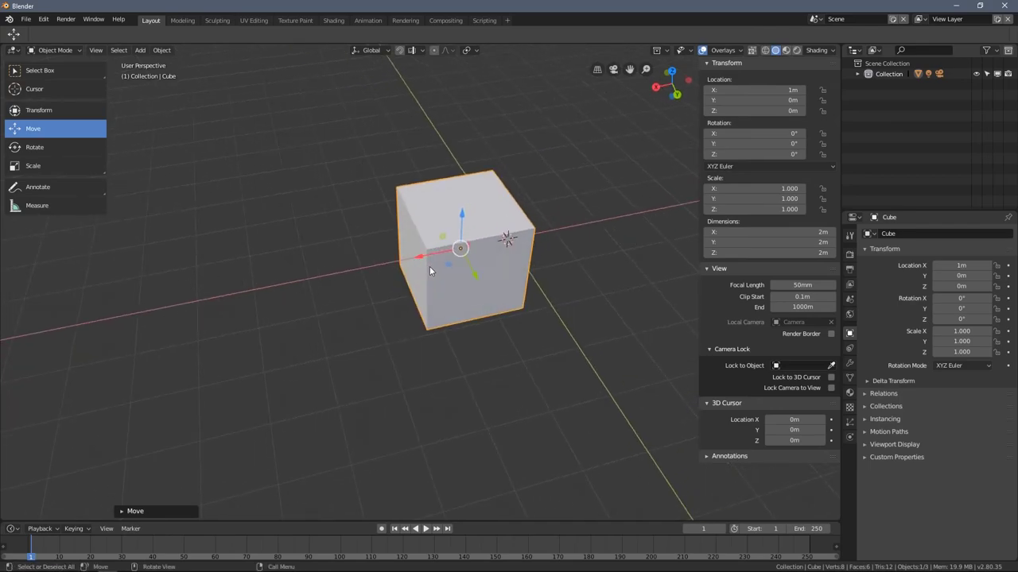
key(g)
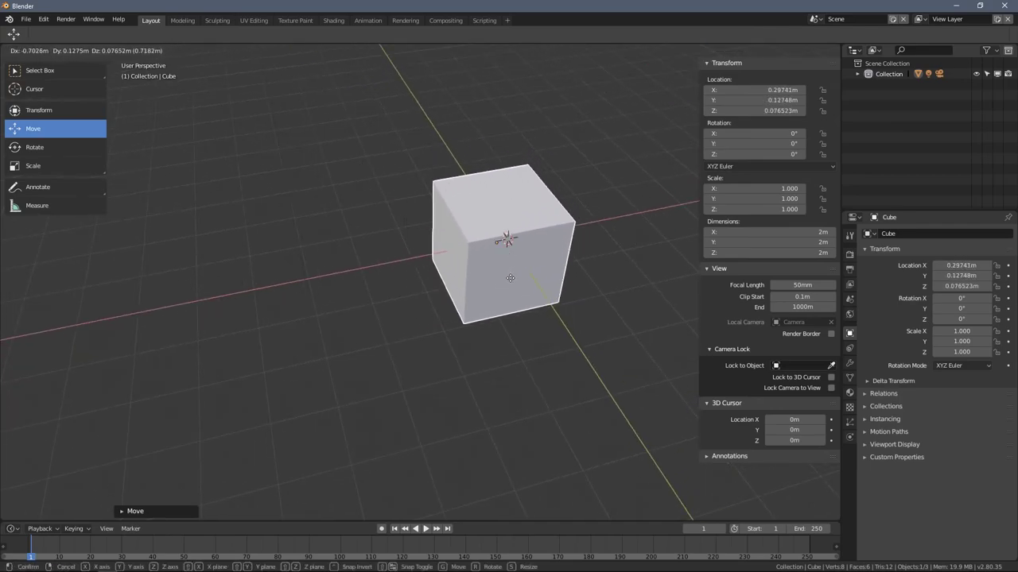
key(y)
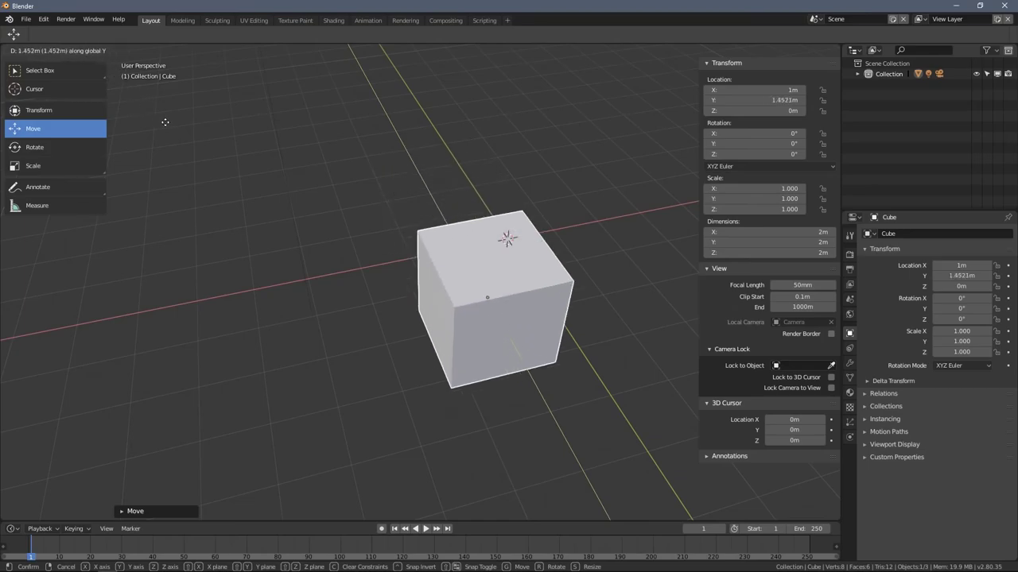
click(294, 184)
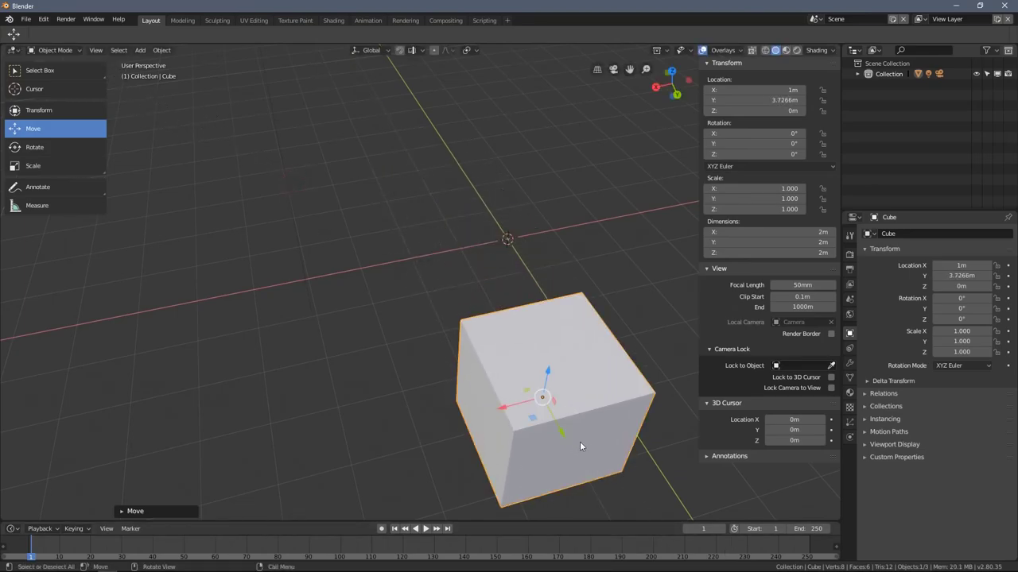
drag(561, 427, 353, 255)
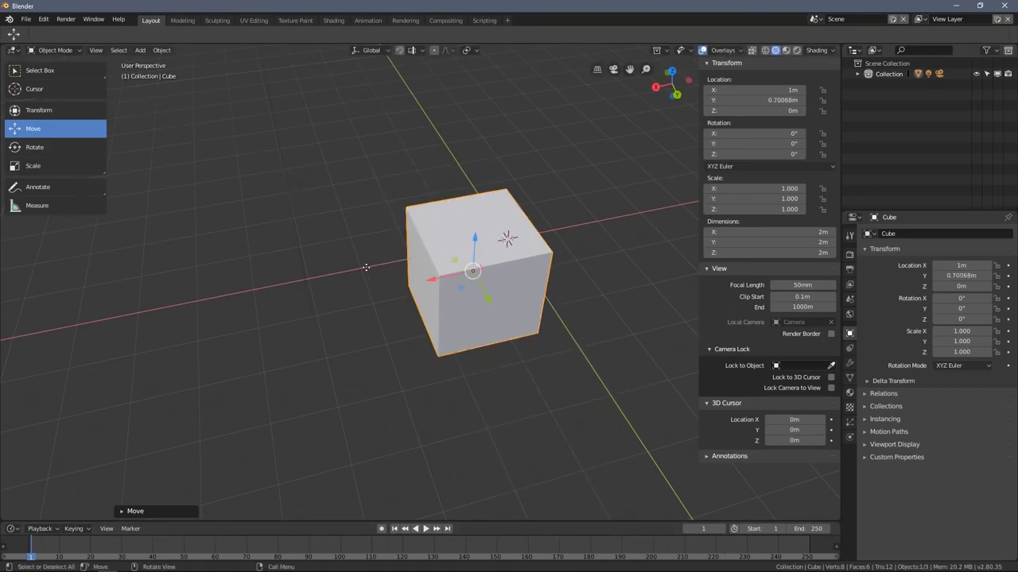
Move the cube with X locked, switch to locking Z, and place it at about 2.1 m in X and -3.1 m in Y.
key(g)
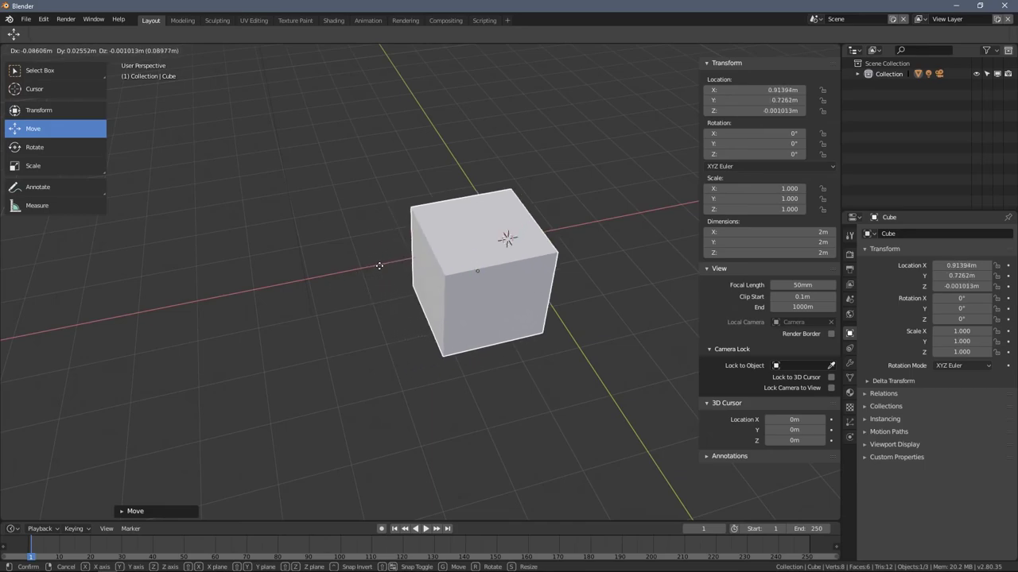
key(shift+x)
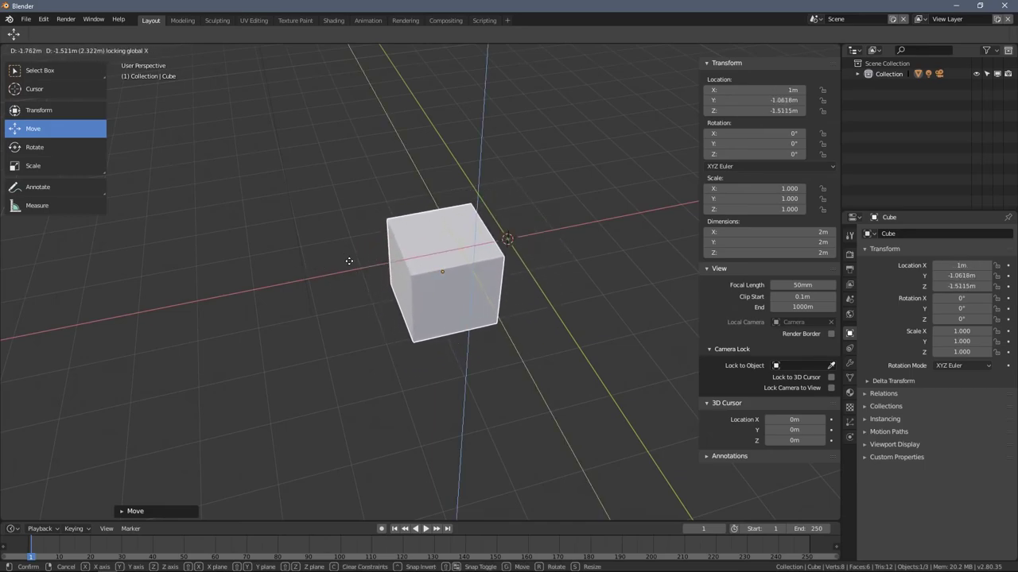
key(shift+z)
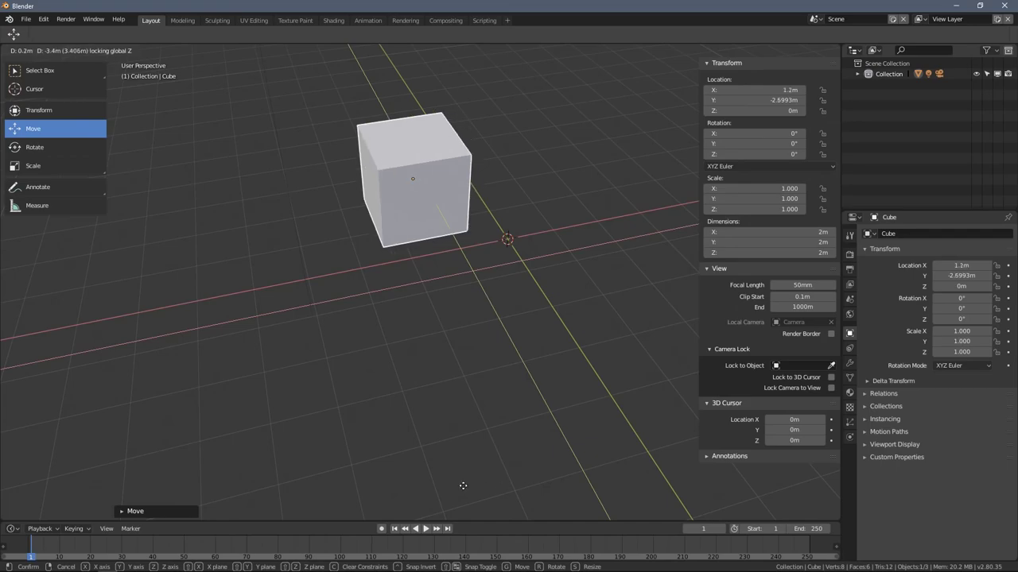
click(121, 463)
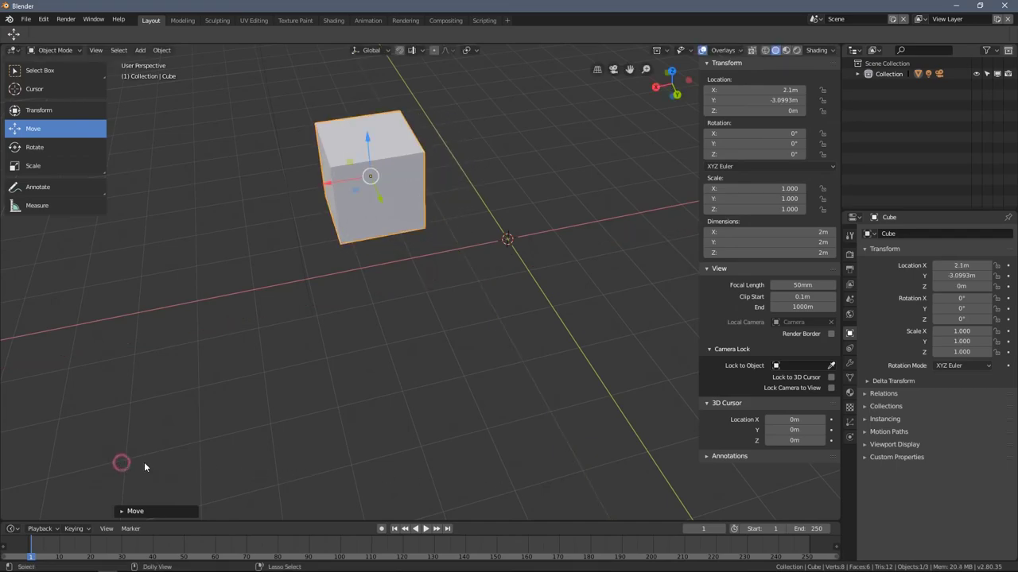
Reset the cube's X and Y locations to 0 m in Object Mode.
click(758, 91)
text(0)
key(Return)
key(Tab)
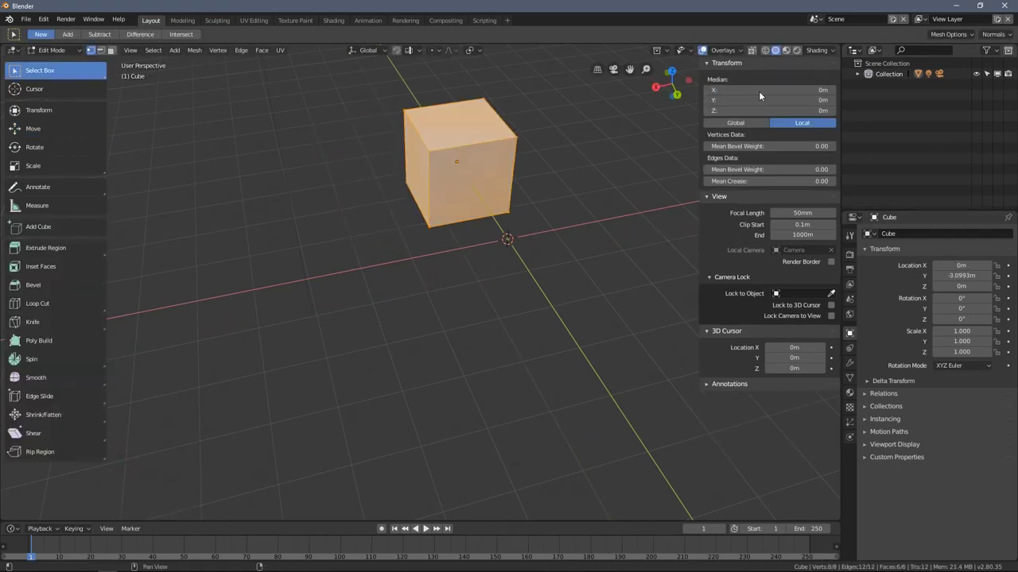
key(Tab)
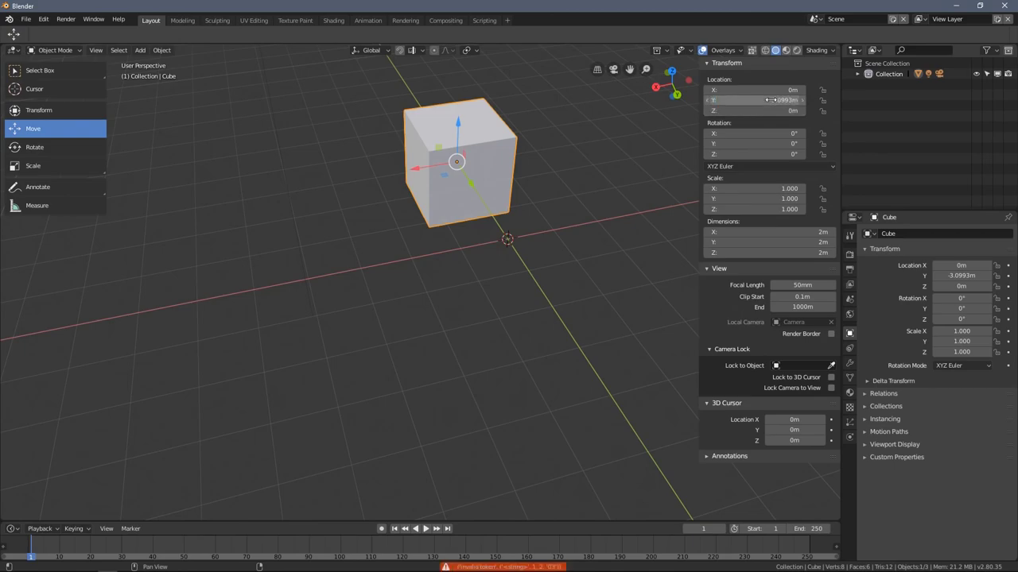
text(0)
key(Return)
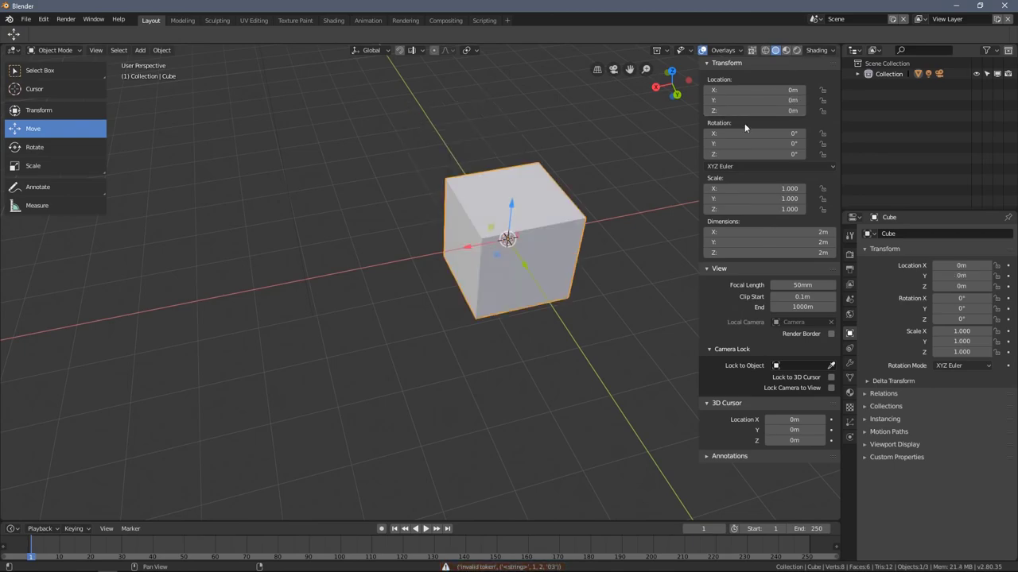
Move the cube with Z locked to about -0.06 m in X and -0.03 m in Y.
scroll(288, 221, down, 2)
middle_drag(288, 220, 498, 306)
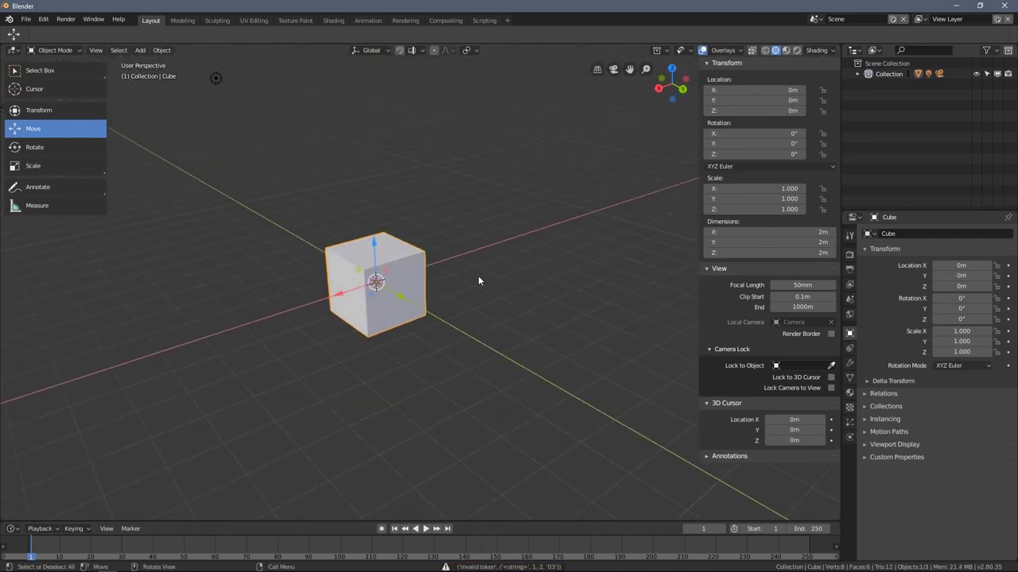
key(g)
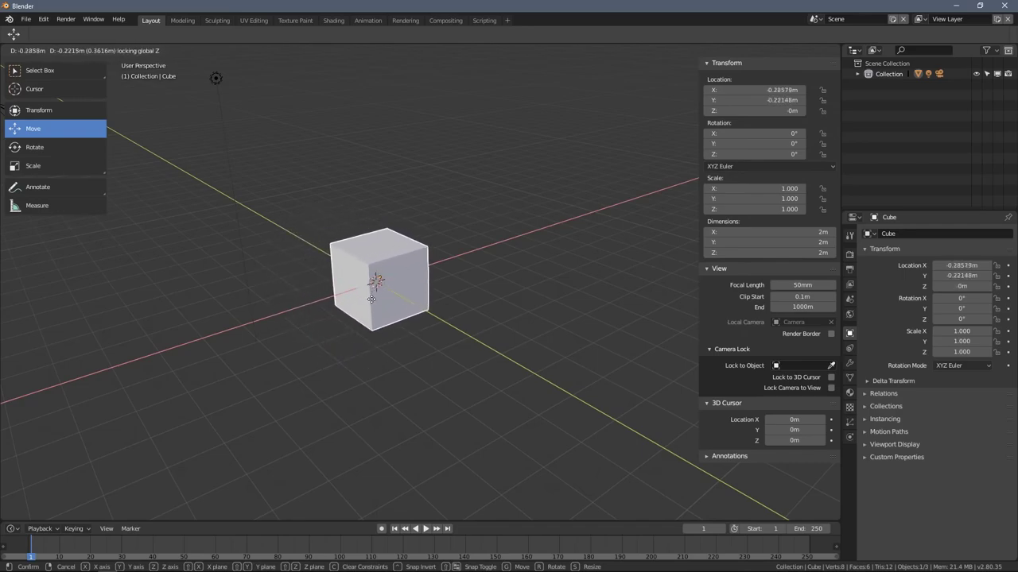
click(371, 299)
Move the cube constrained to the Y axis to about -5.34 m.
middle_drag(454, 233, 477, 315)
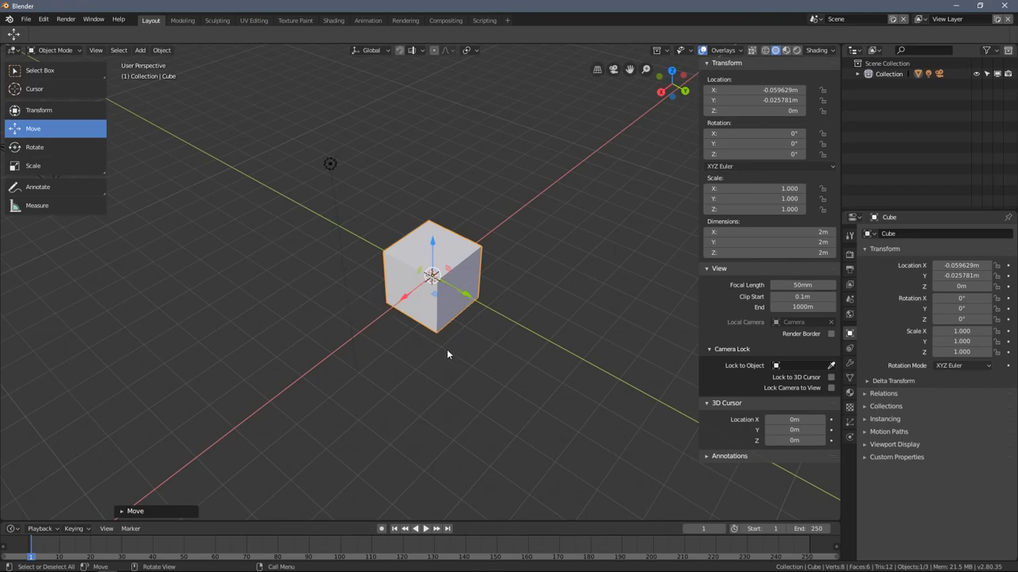
middle_drag(447, 354, 466, 293)
key(g)
key(y)
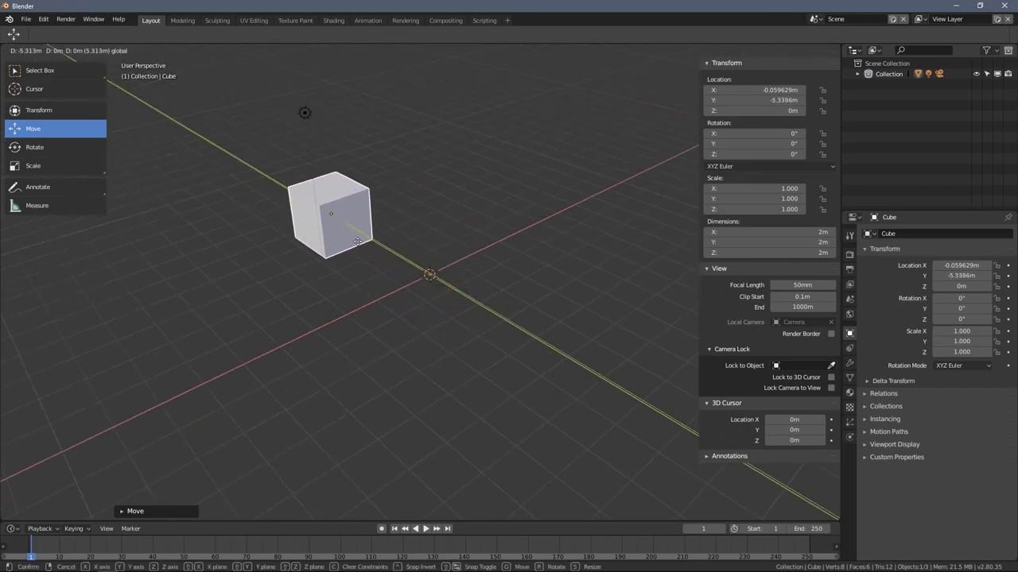
click(357, 241)
Move the cube with Z locked to about -4.1 m in X and -5.1 m in Y, and bring it back to about -0.28 m and 0.46 m.
middle_drag(358, 241, 289, 231)
key(g)
click(425, 194)
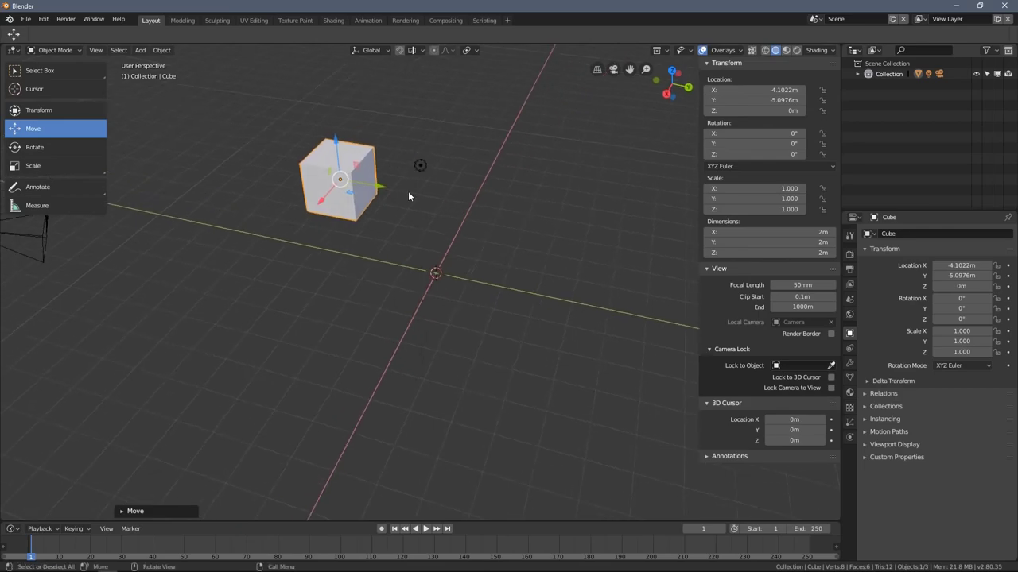
key(g)
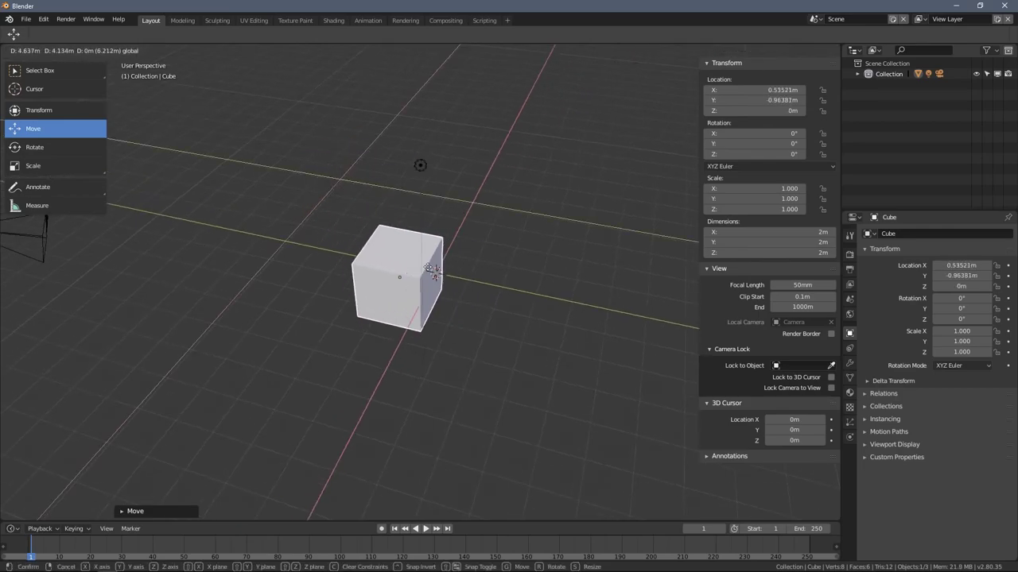
click(469, 285)
middle_drag(469, 285, 590, 211)
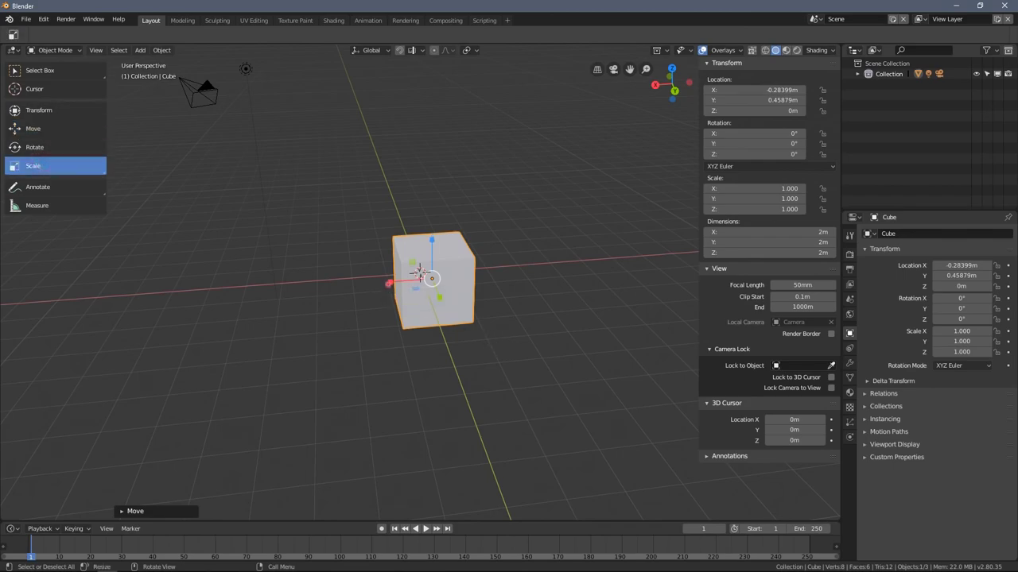
Scale the cube along the X axis to about 2.74 and along the Y axis to about 2.84.
key(s)
key(x)
click(398, 318)
middle_drag(398, 318, 445, 302)
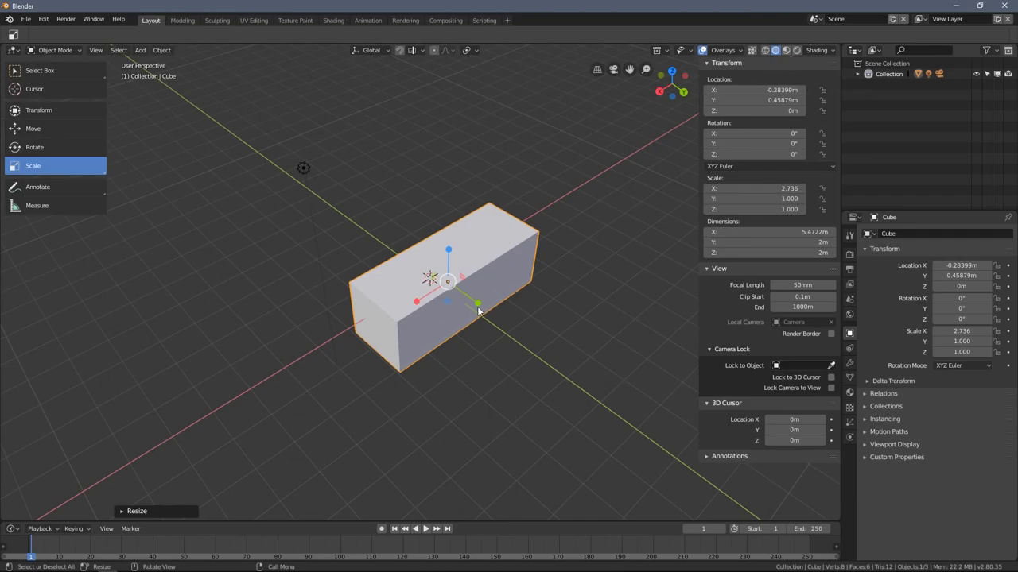
key(s)
key(y)
click(522, 353)
middle_drag(522, 353, 498, 306)
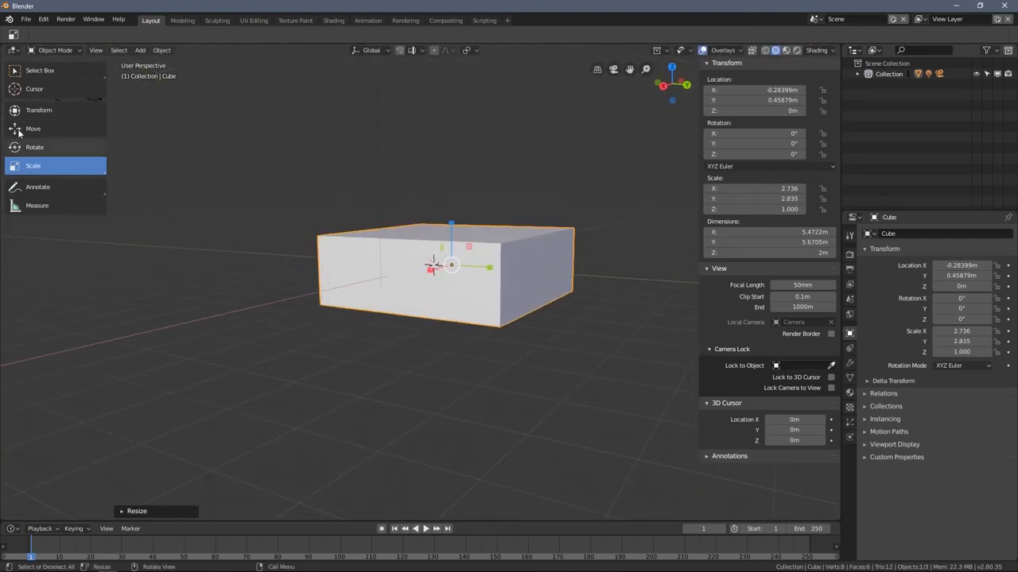
Flatten the box along Z to a scale of about 0.51, and move it in the XY plane to about 3.73 m in X and 4.47 m in Y.
drag(451, 229, 451, 239)
middle_drag(509, 193, 413, 270)
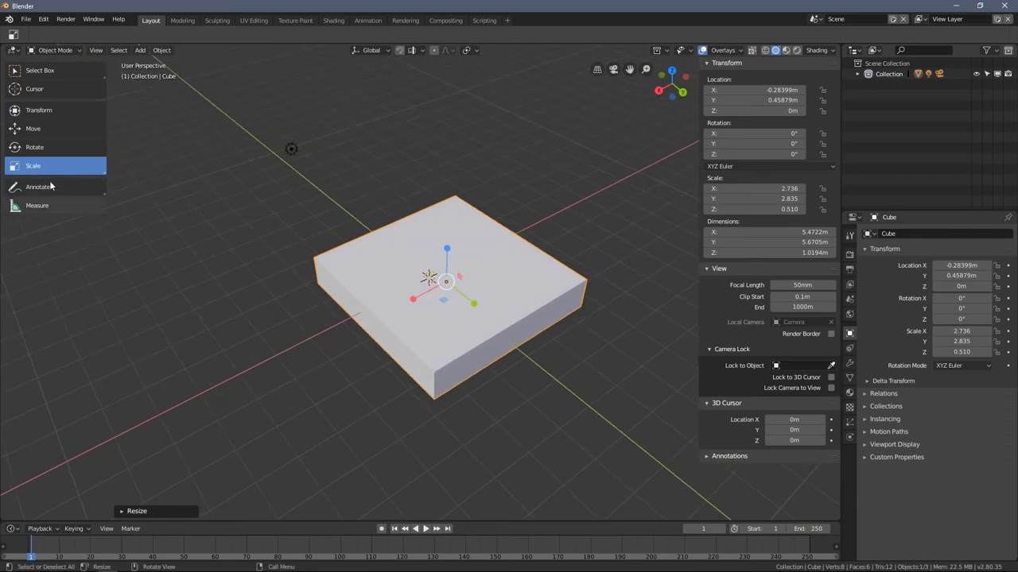
drag(448, 301, 424, 474)
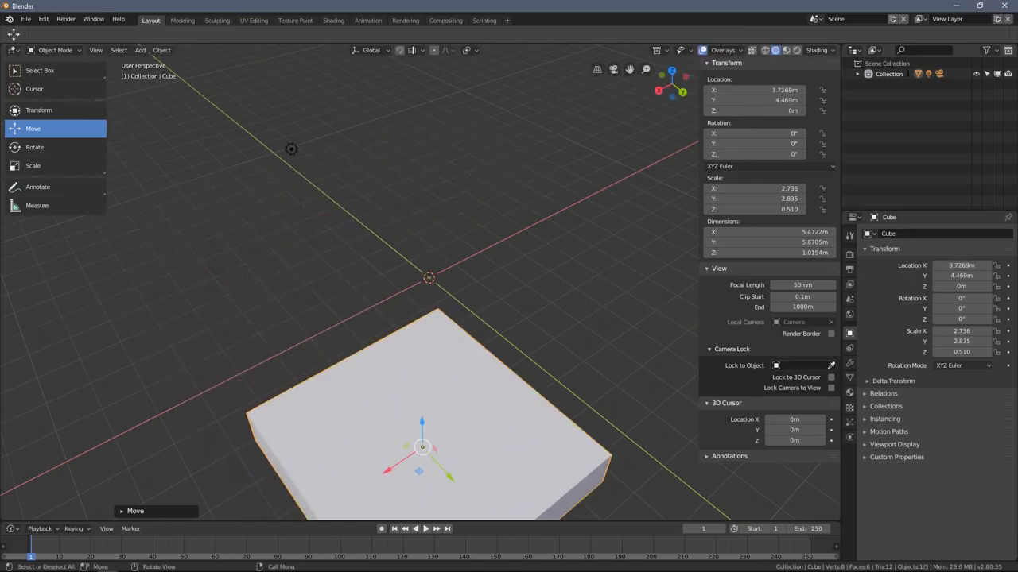